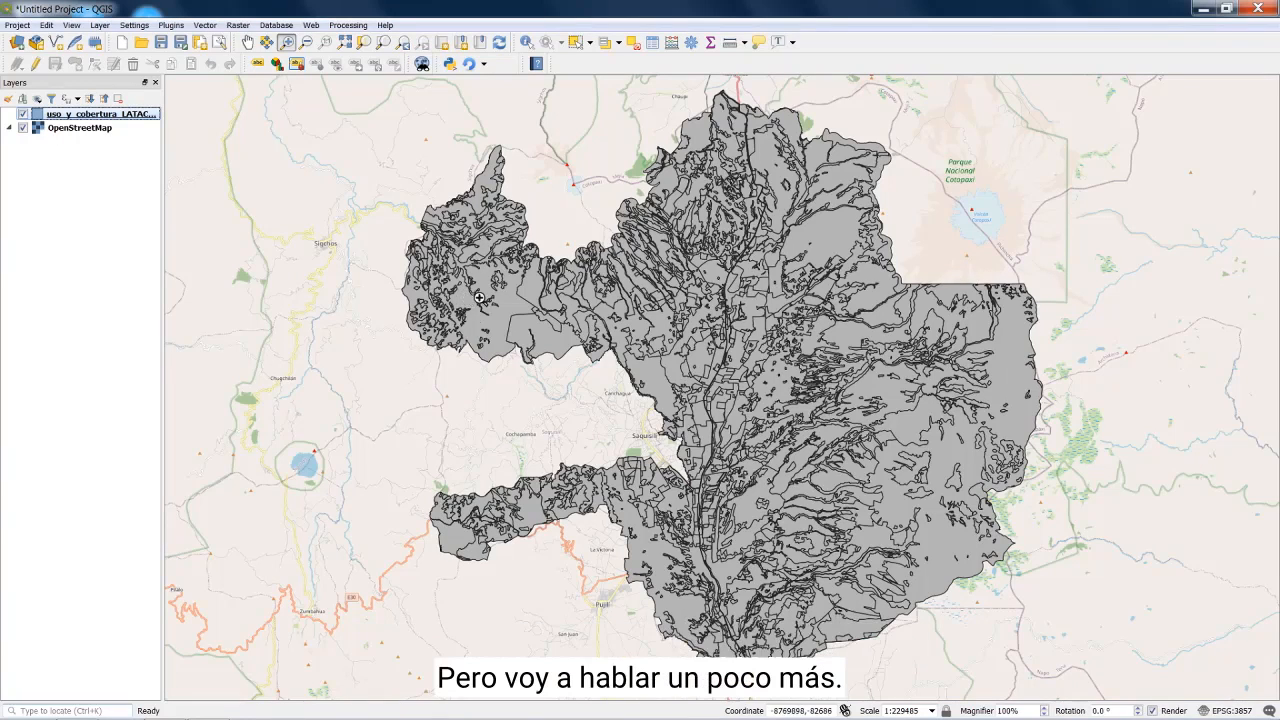
# Switch to Firefox, look through the QGIS documentation lesson "5.1. Lesson: Using Map Composer" from its beginning, and return to QGIS
pyautogui.moveTo(486, 717)
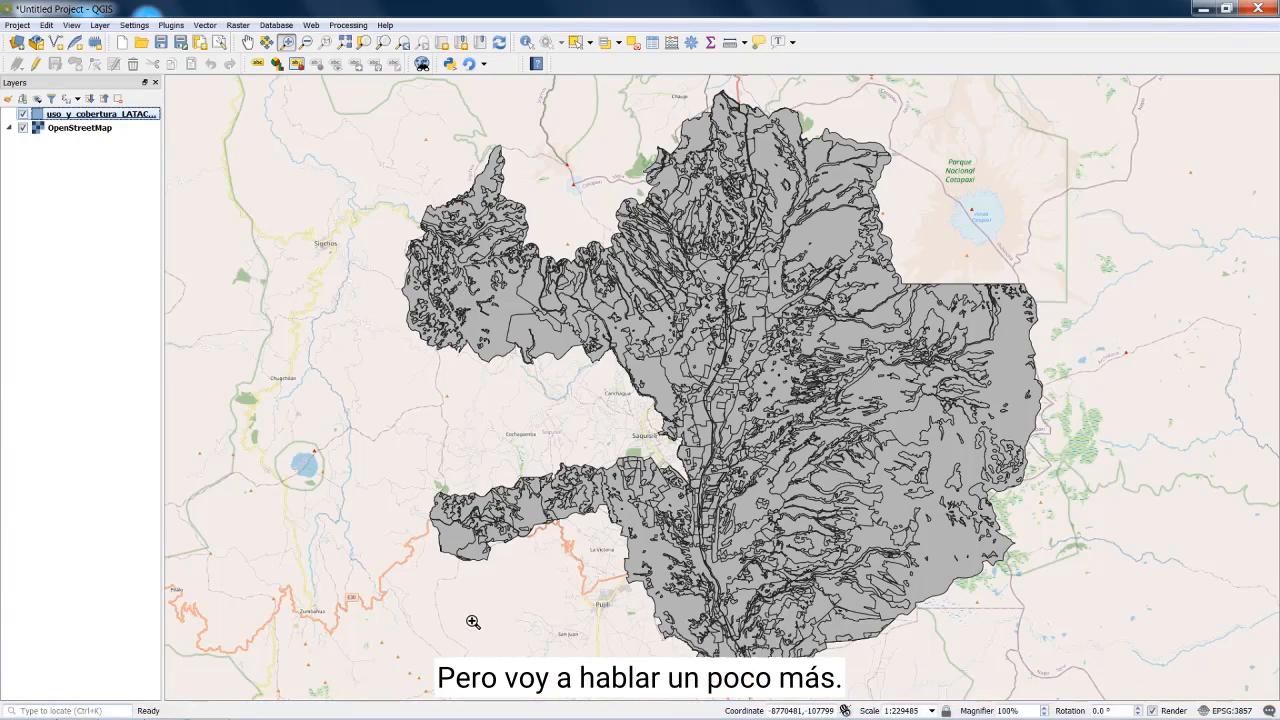
pyautogui.moveTo(304, 718)
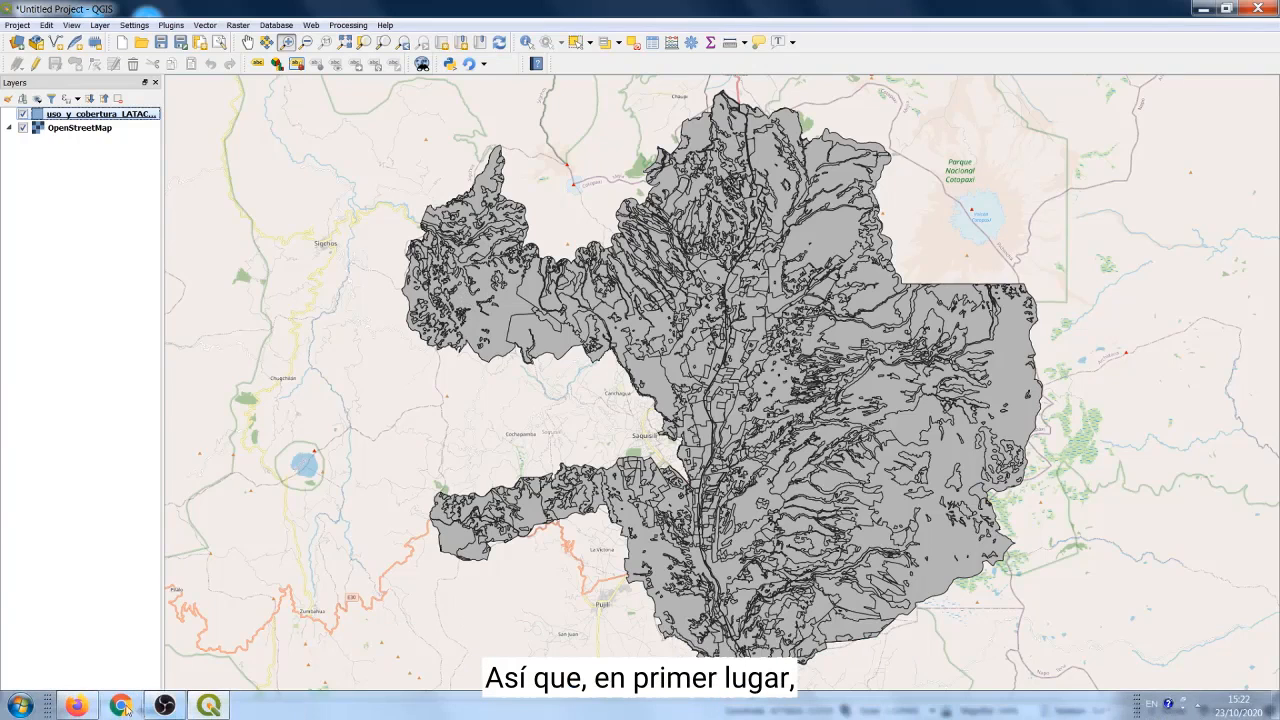
pyautogui.click(86, 708)
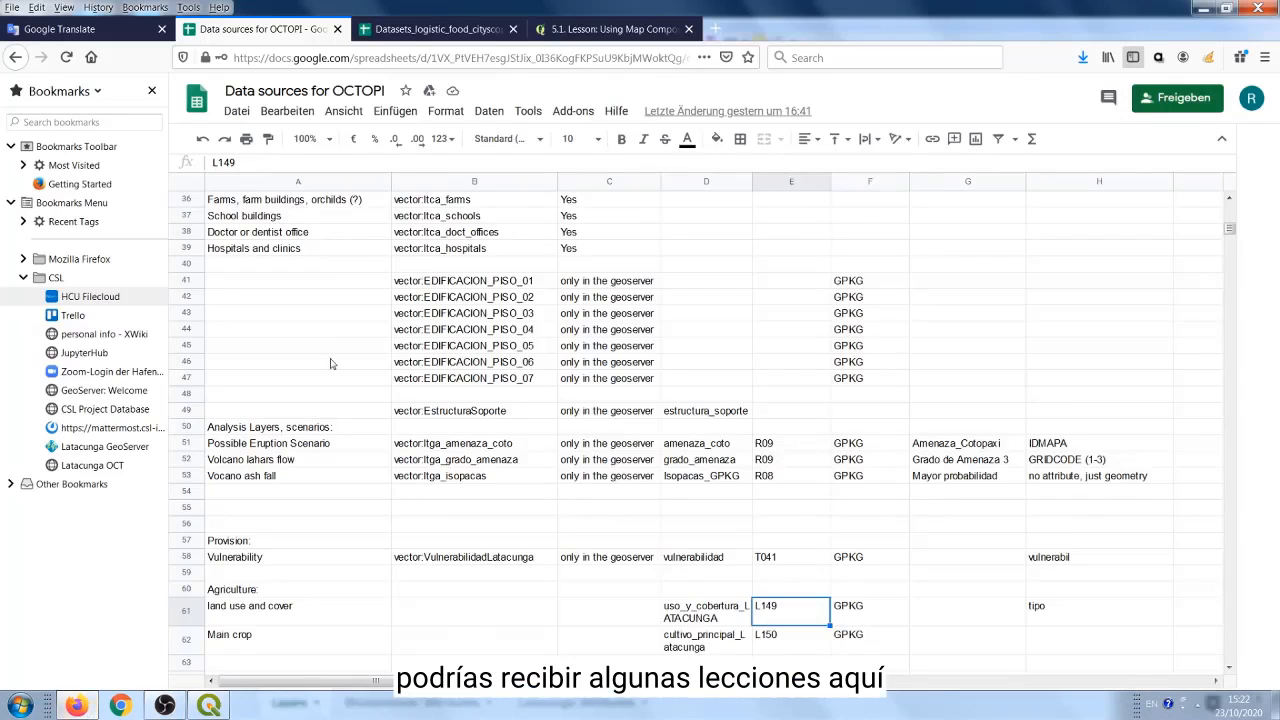
pyautogui.click(605, 31)
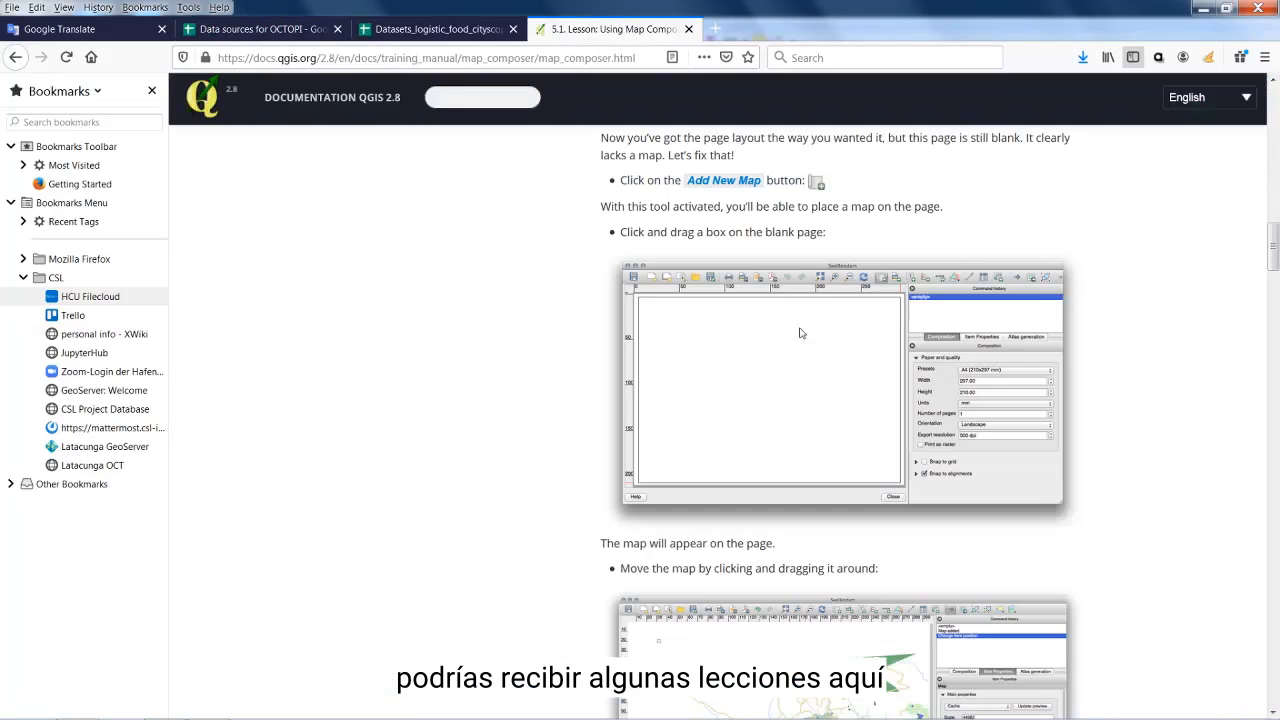
pyautogui.scroll(15, 578, 363)
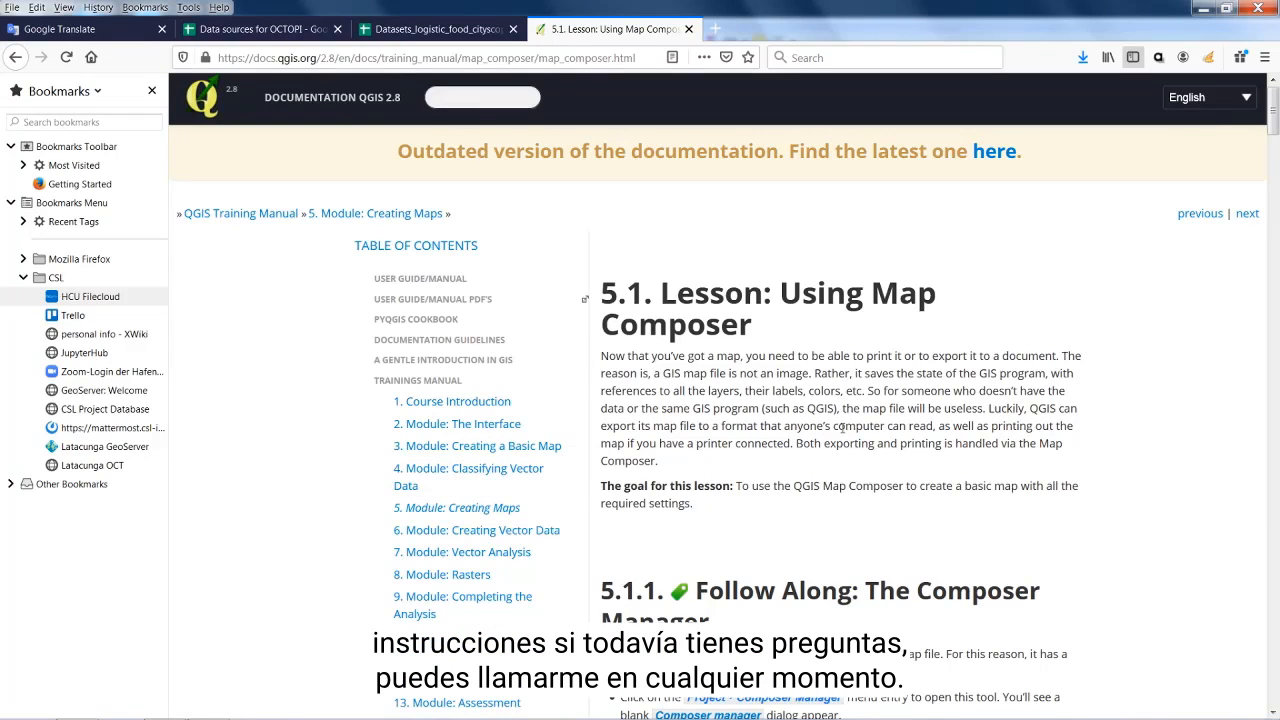
pyautogui.scroll(-3, 842, 427)
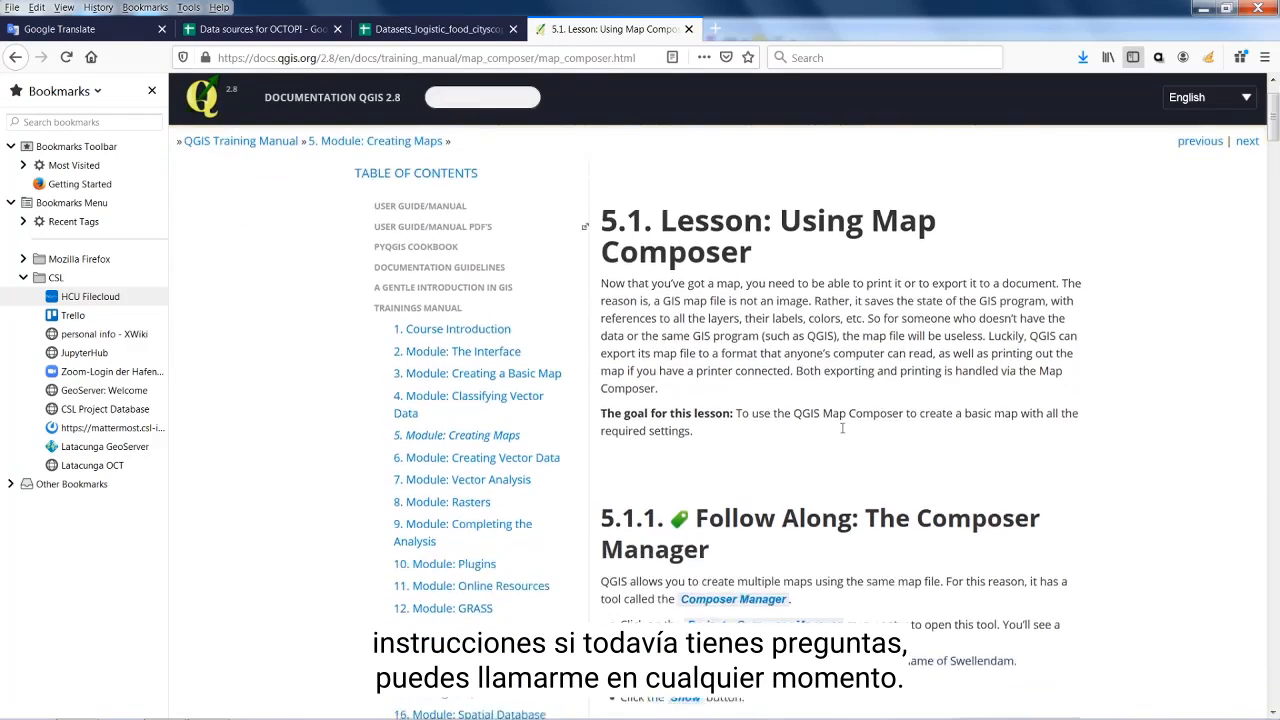
pyautogui.scroll(-3, 925, 431)
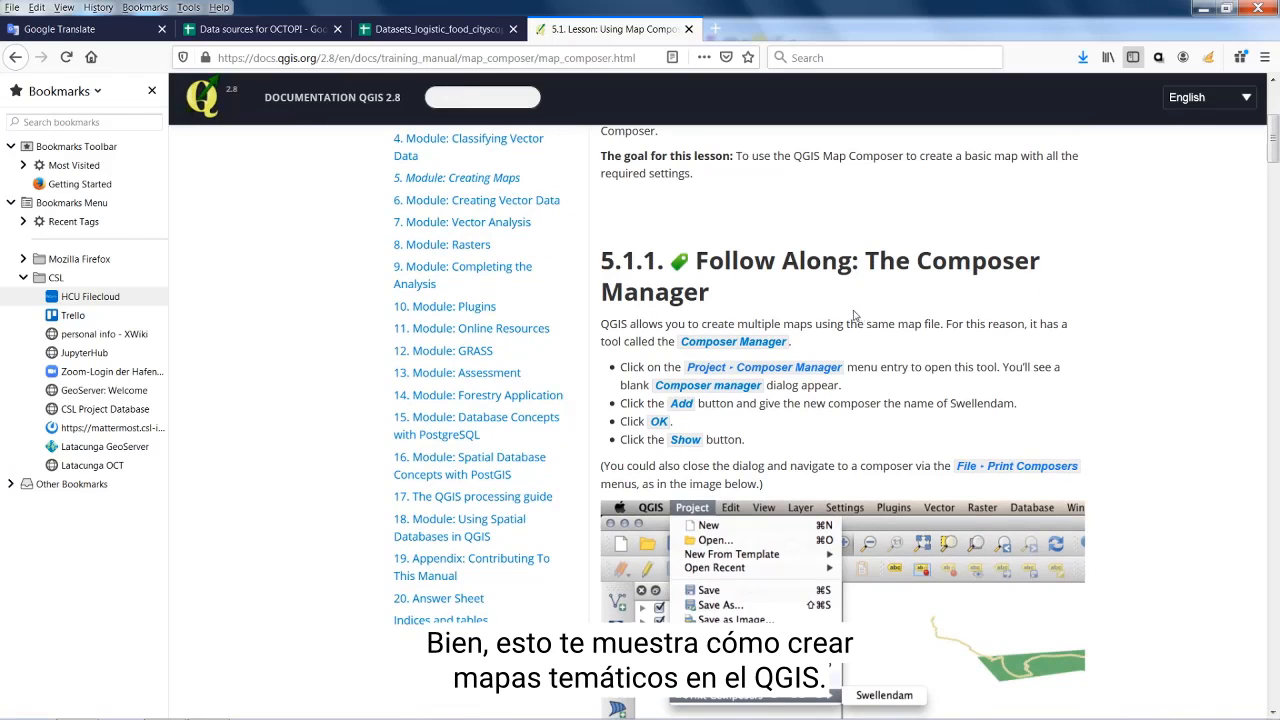
pyautogui.click(1203, 8)
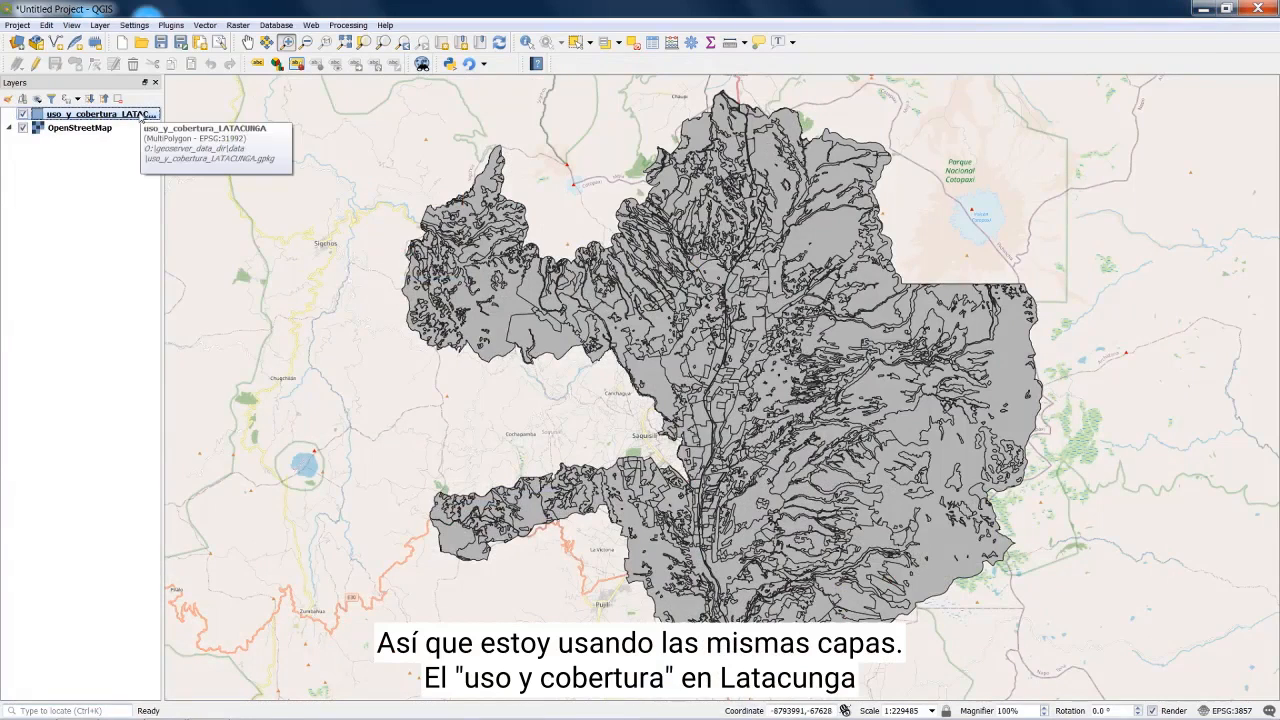
# Toggle the uso_y_cobertura_LATACUNGA layer off and on, and examine the columns in its attribute table, including tipo
pyautogui.click(23, 115)
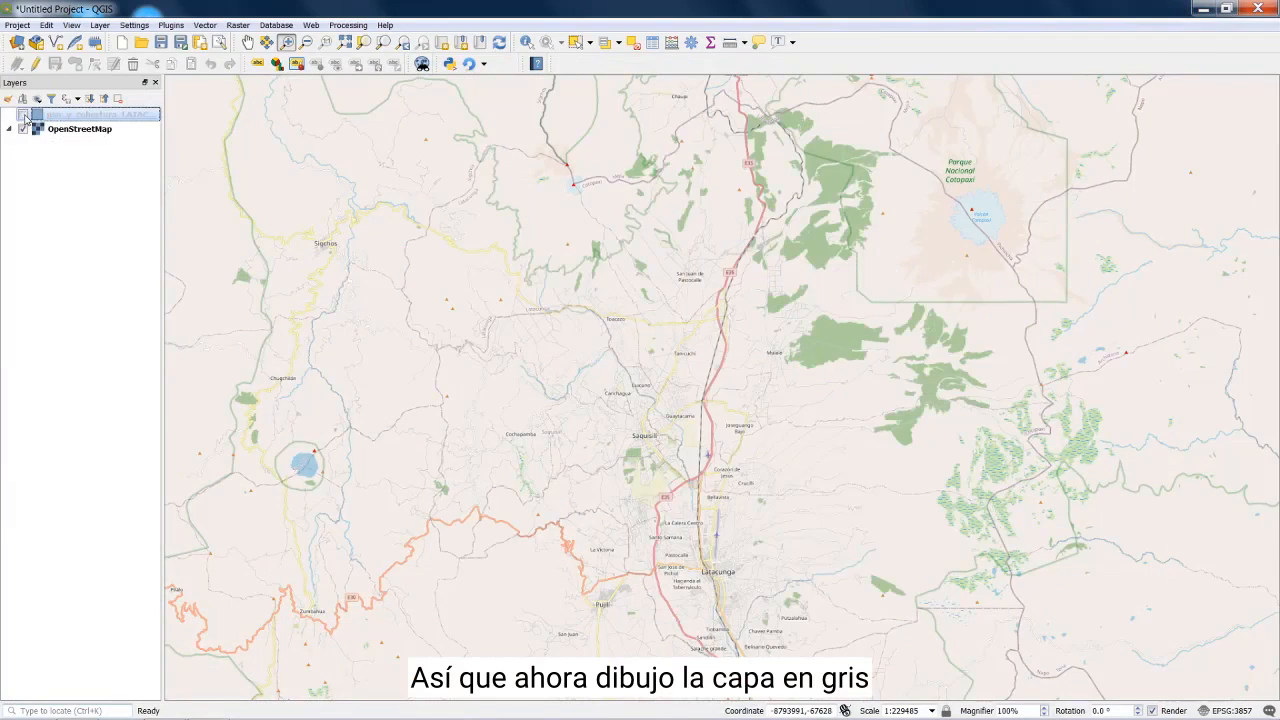
pyautogui.click(23, 115)
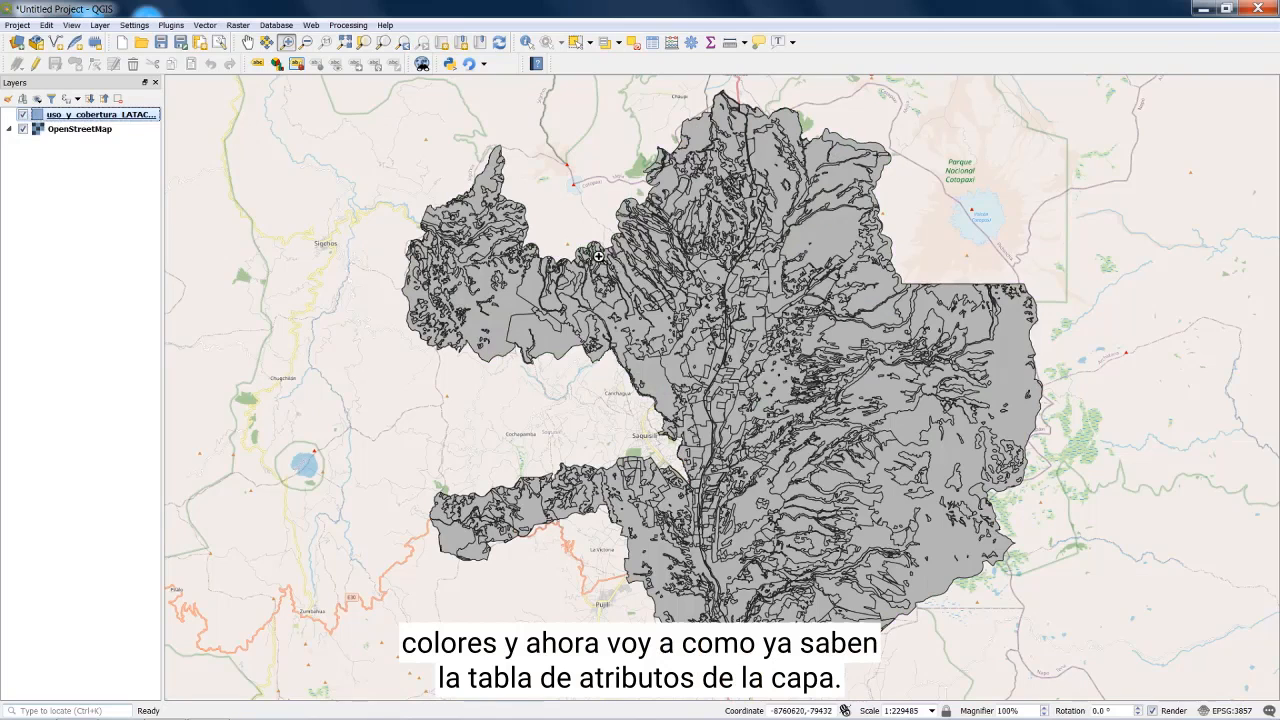
pyautogui.rightClick(113, 118)
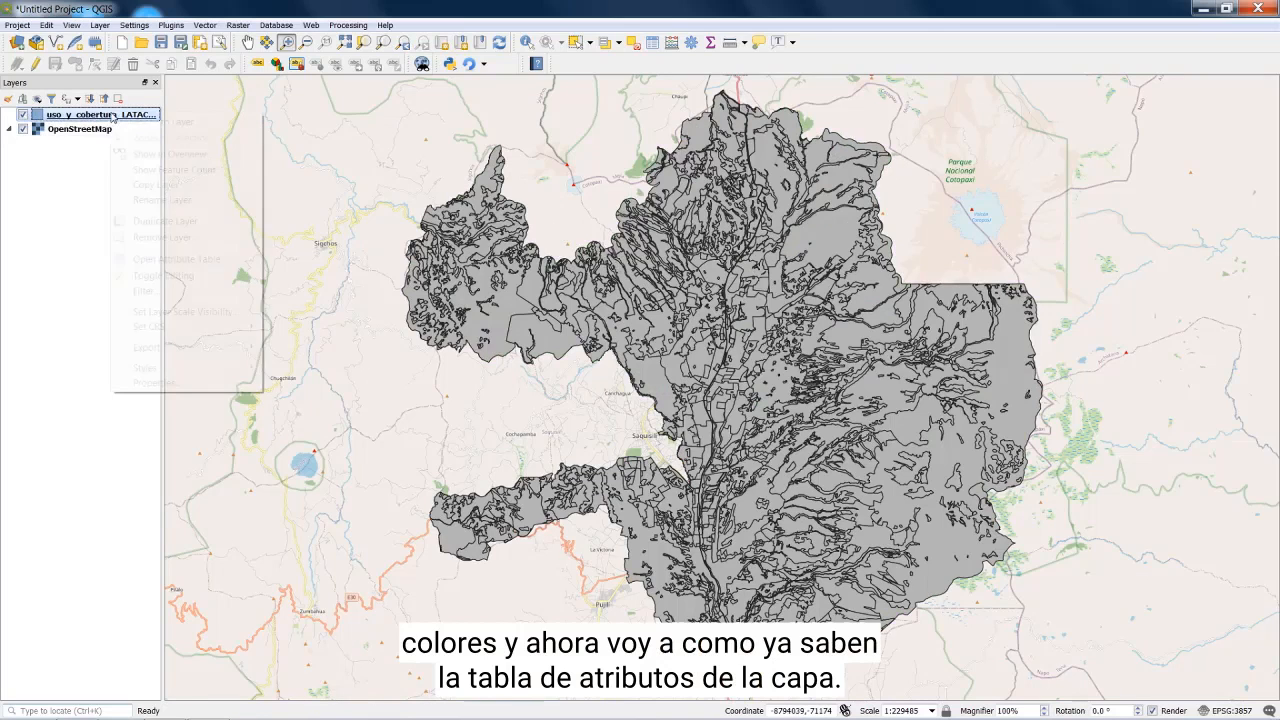
pyautogui.click(141, 253)
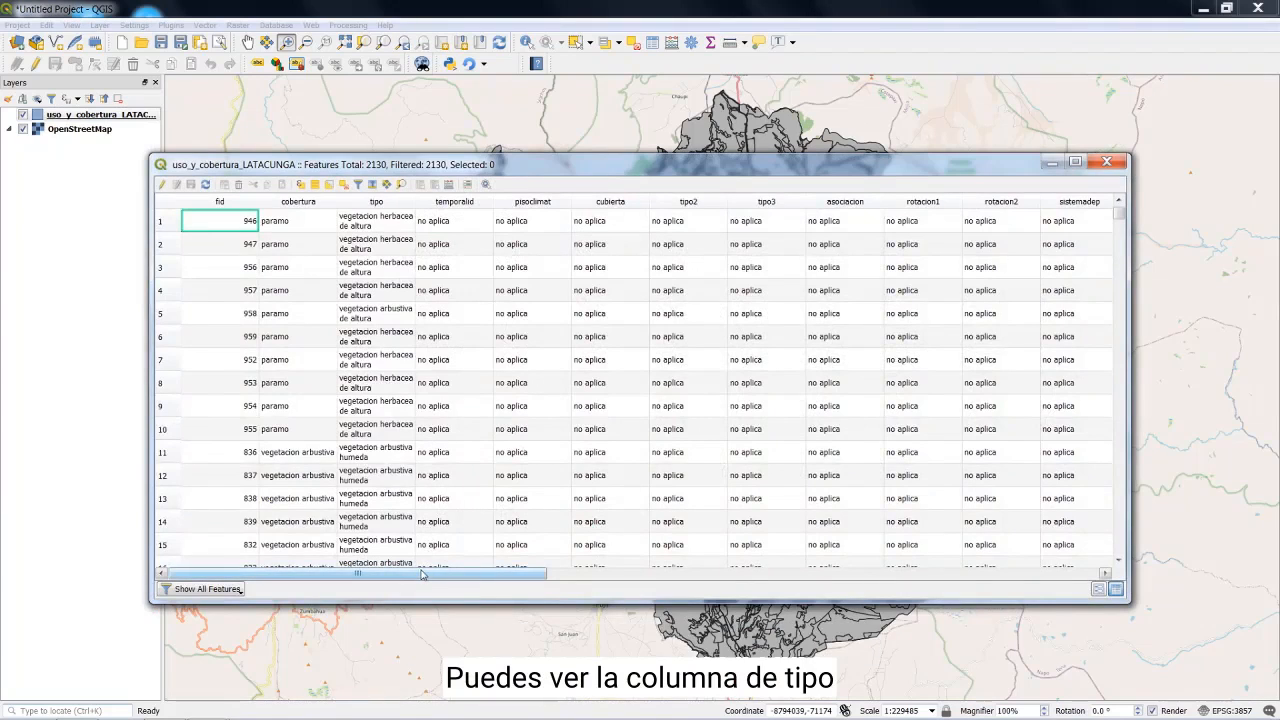
pyautogui.moveTo(425, 573); pyautogui.dragTo(494, 575)
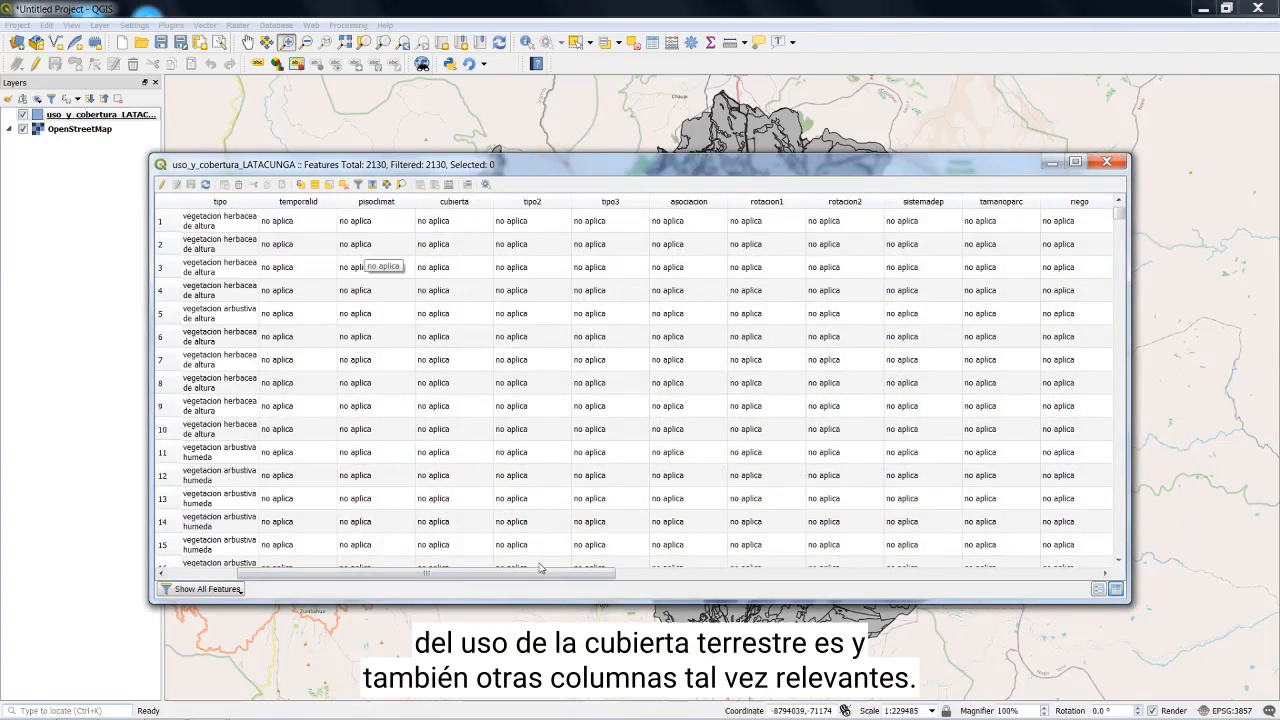
pyautogui.moveTo(543, 576); pyautogui.dragTo(505, 584)
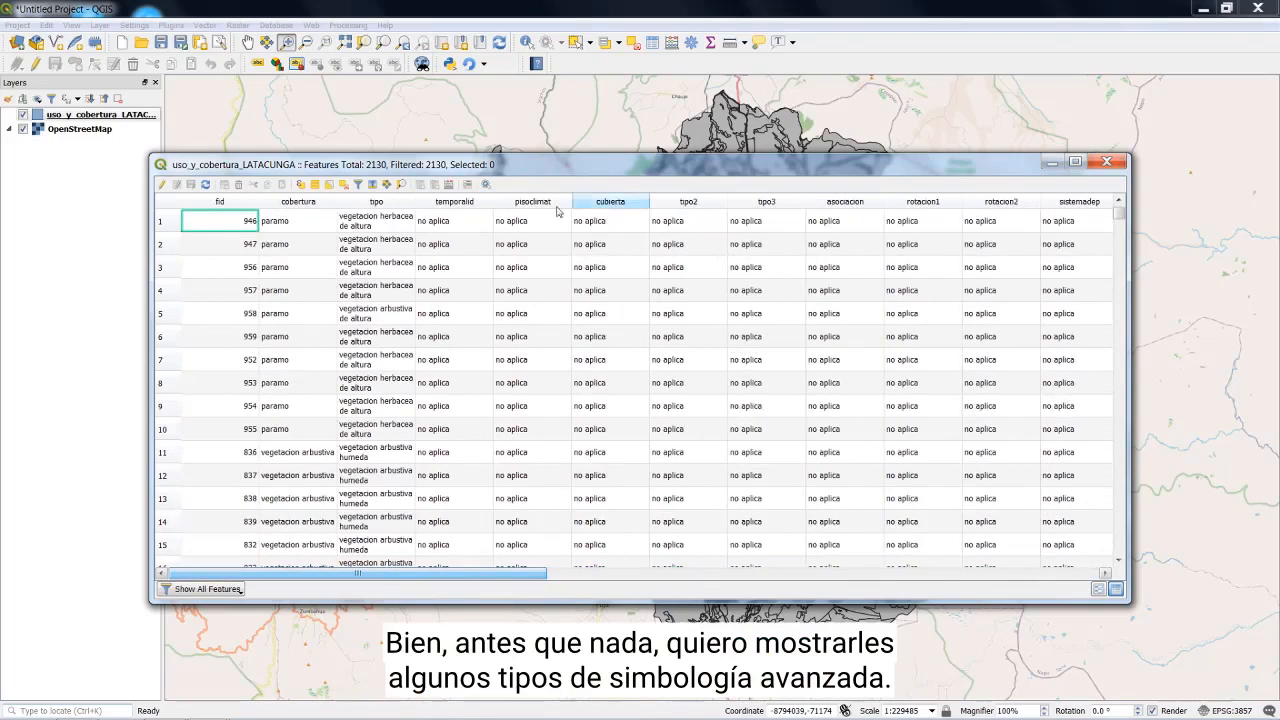
pyautogui.click(1121, 162)
# Recolour the uso_y_cobertura_LATACUNGA layer with the salmon pink from its recent style colours
pyautogui.rightClick(124, 120)
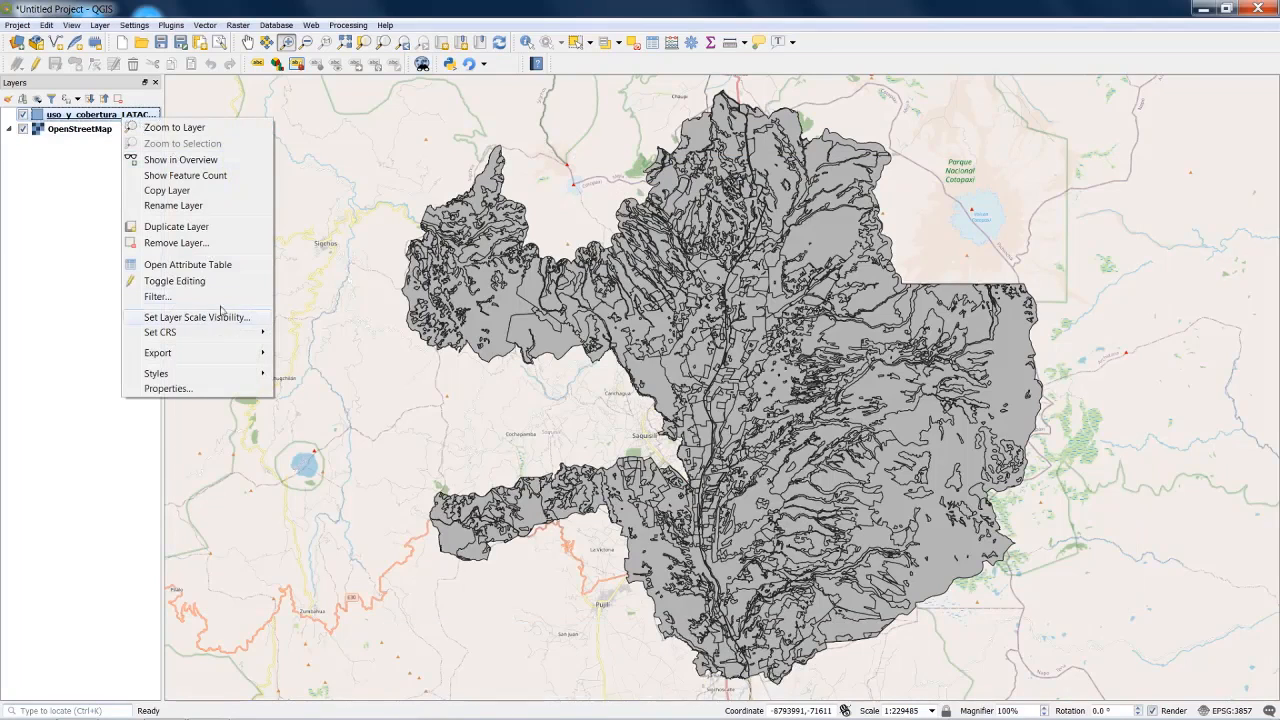
pyautogui.moveTo(213, 377)
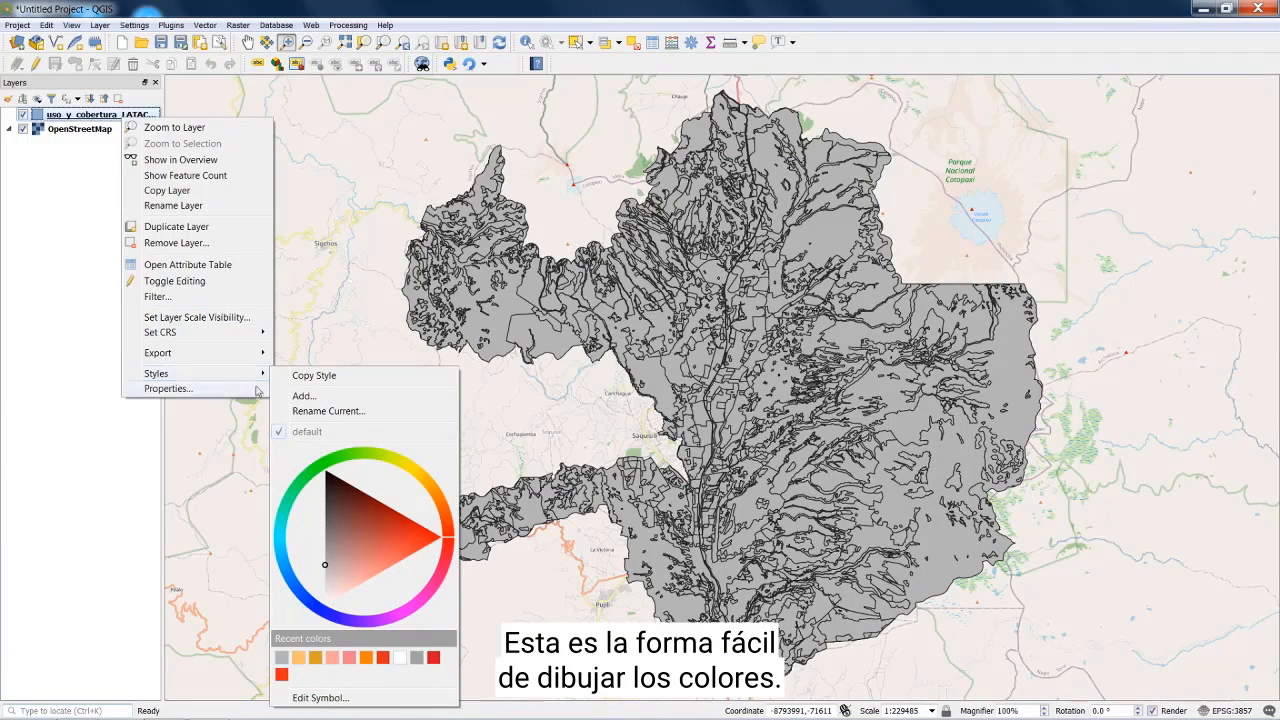
pyautogui.click(354, 660)
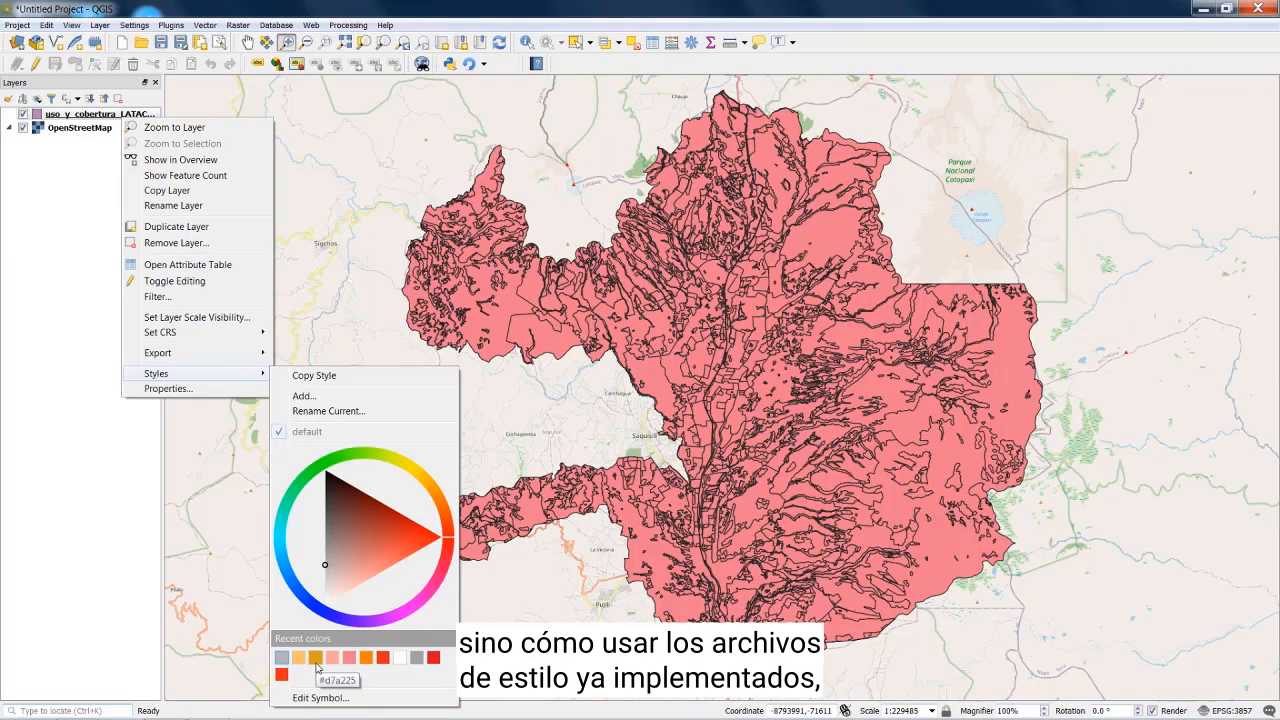
# Load the SLD style file L149_cobertura_latacunga.sld into the symbology of the uso_y_cobertura_LATACUNGA layer
pyautogui.click(228, 397)
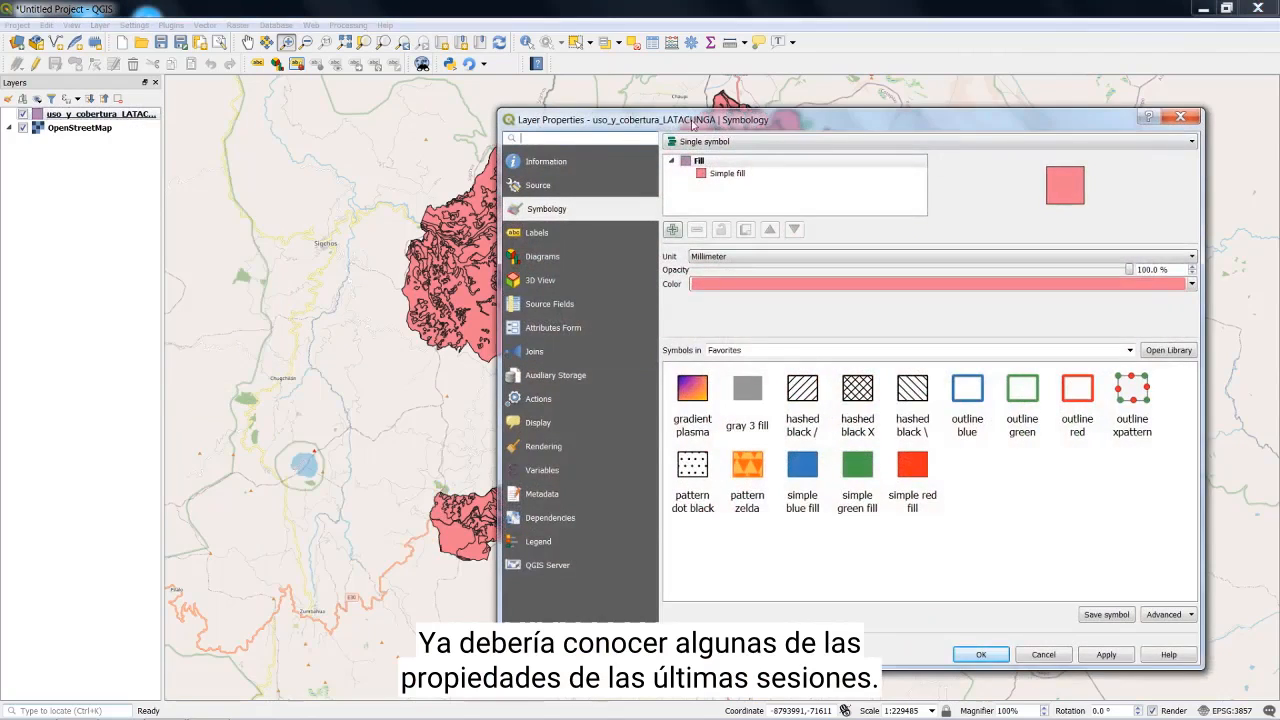
pyautogui.moveTo(693, 122); pyautogui.dragTo(409, 121)
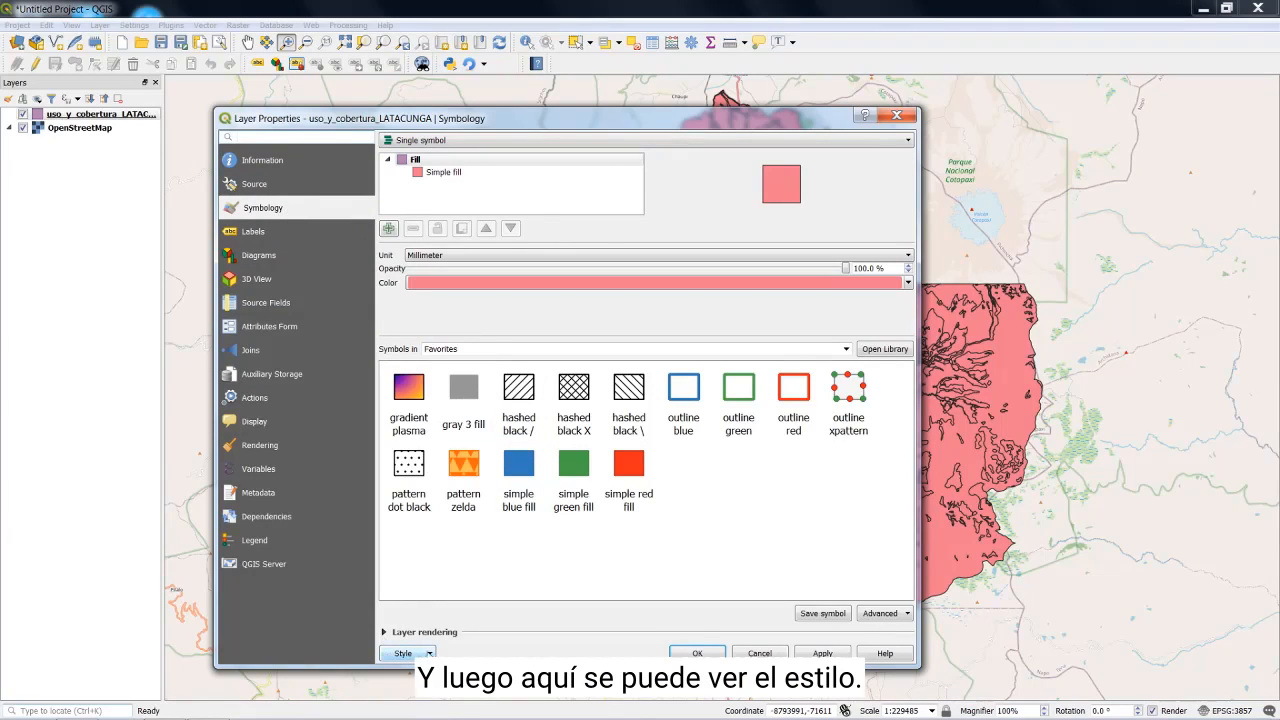
pyautogui.click(432, 656)
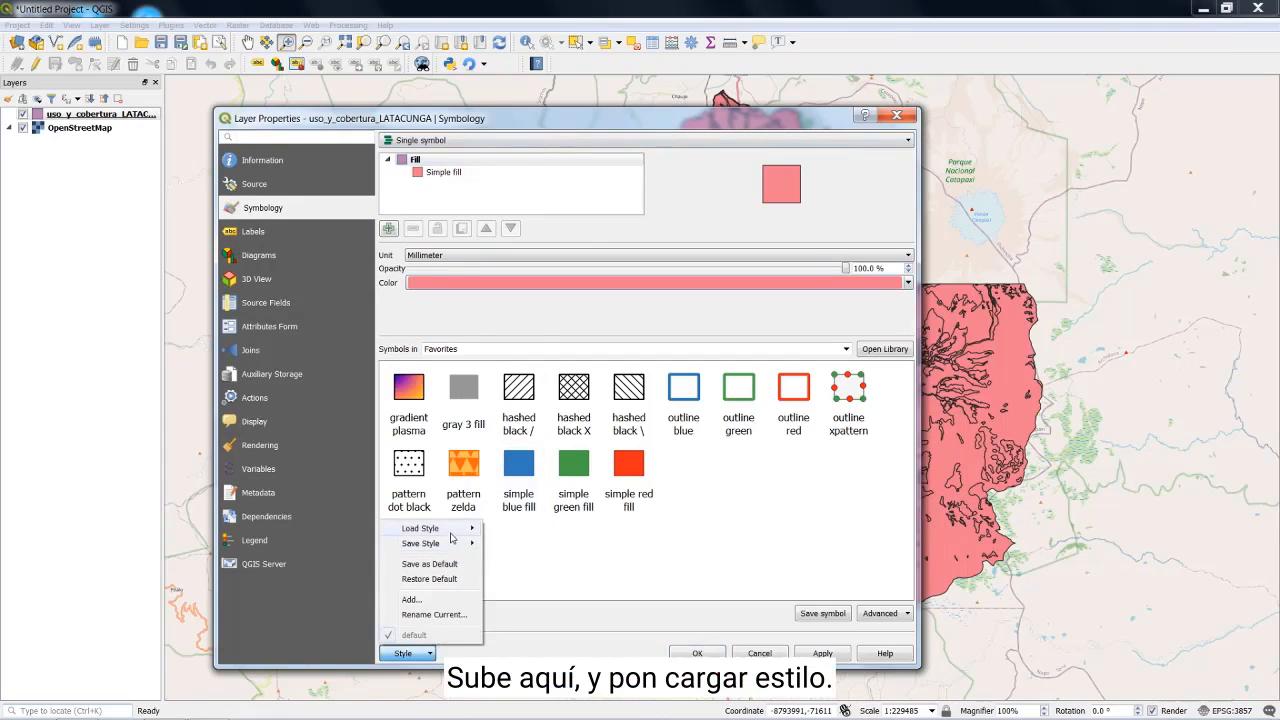
pyautogui.moveTo(451, 535)
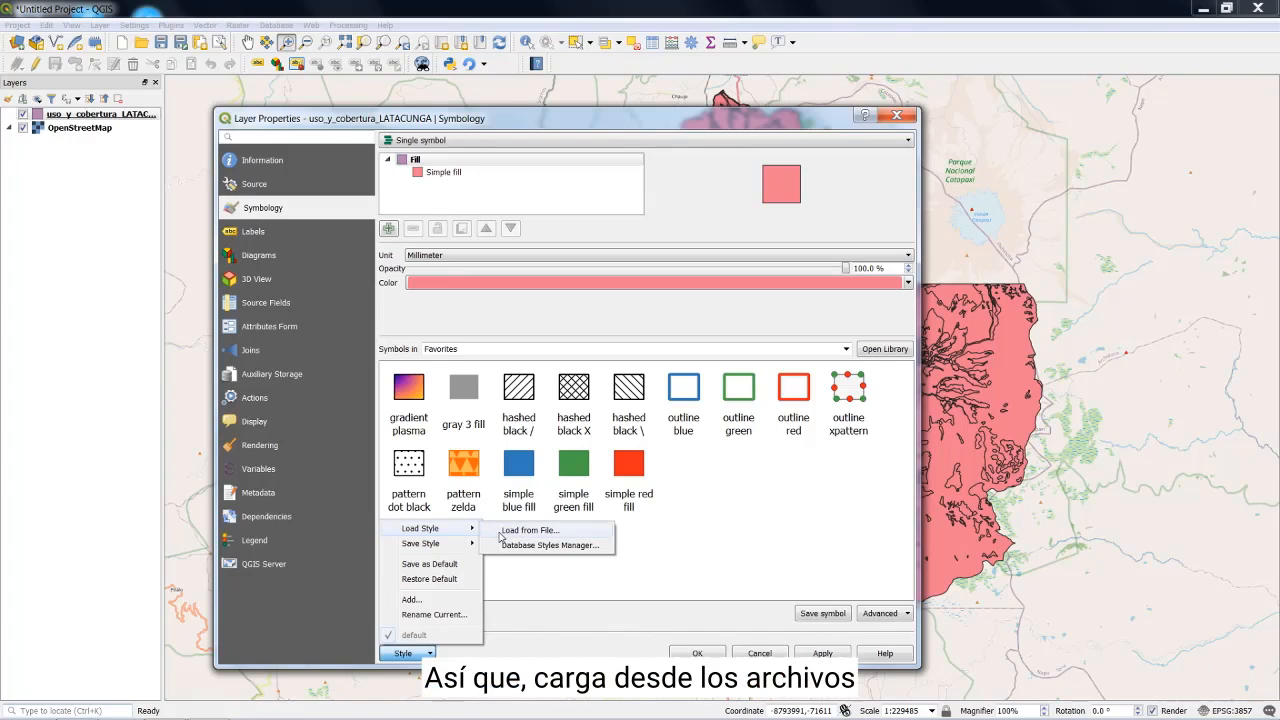
pyautogui.click(501, 535)
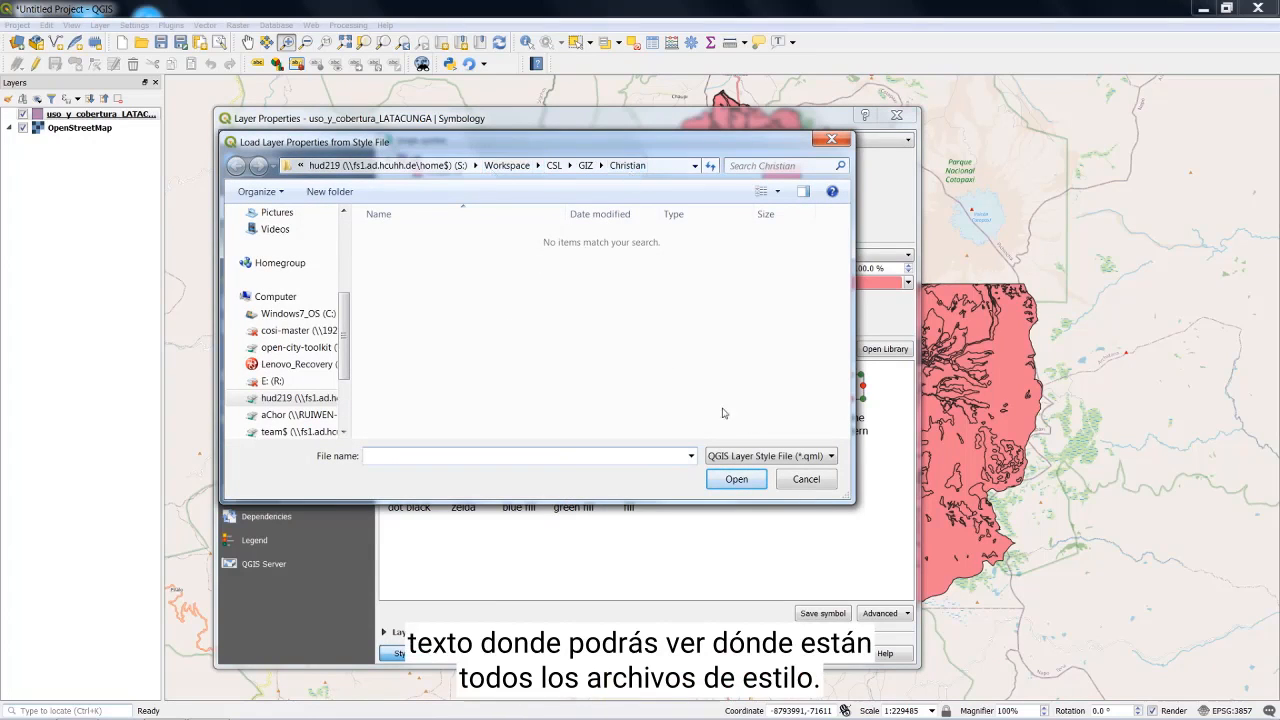
pyautogui.click(779, 457)
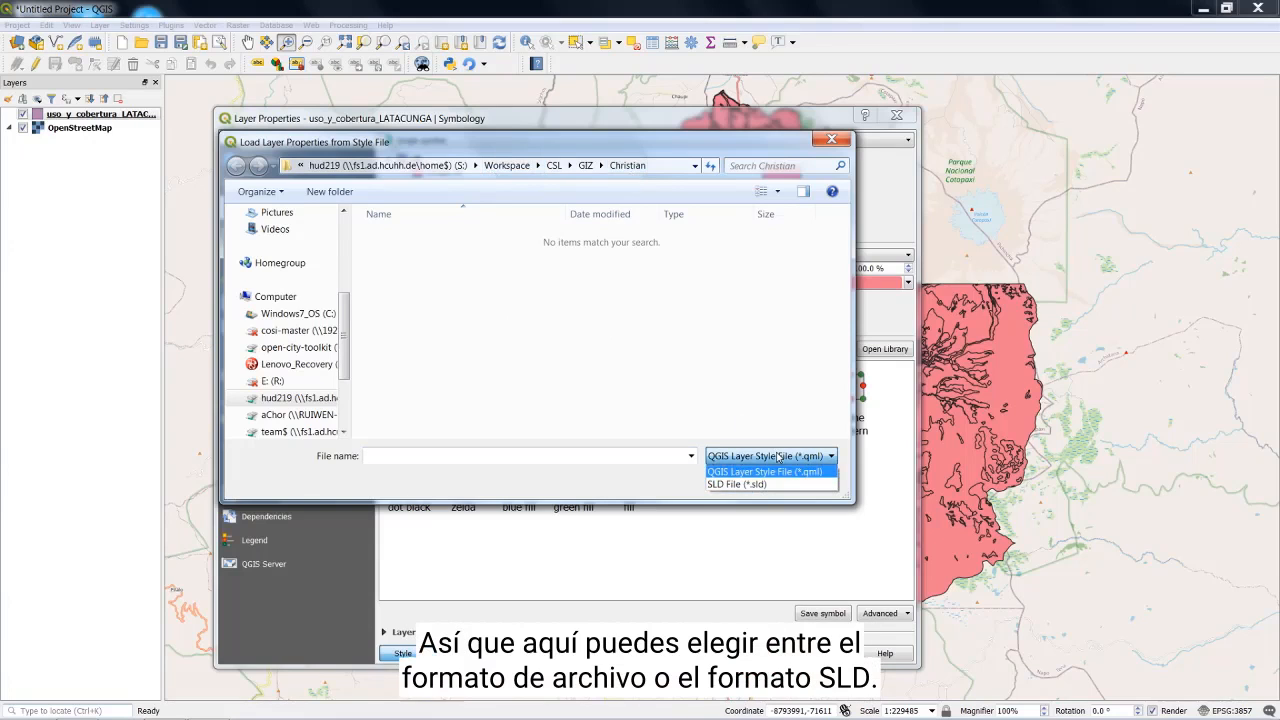
pyautogui.click(780, 484)
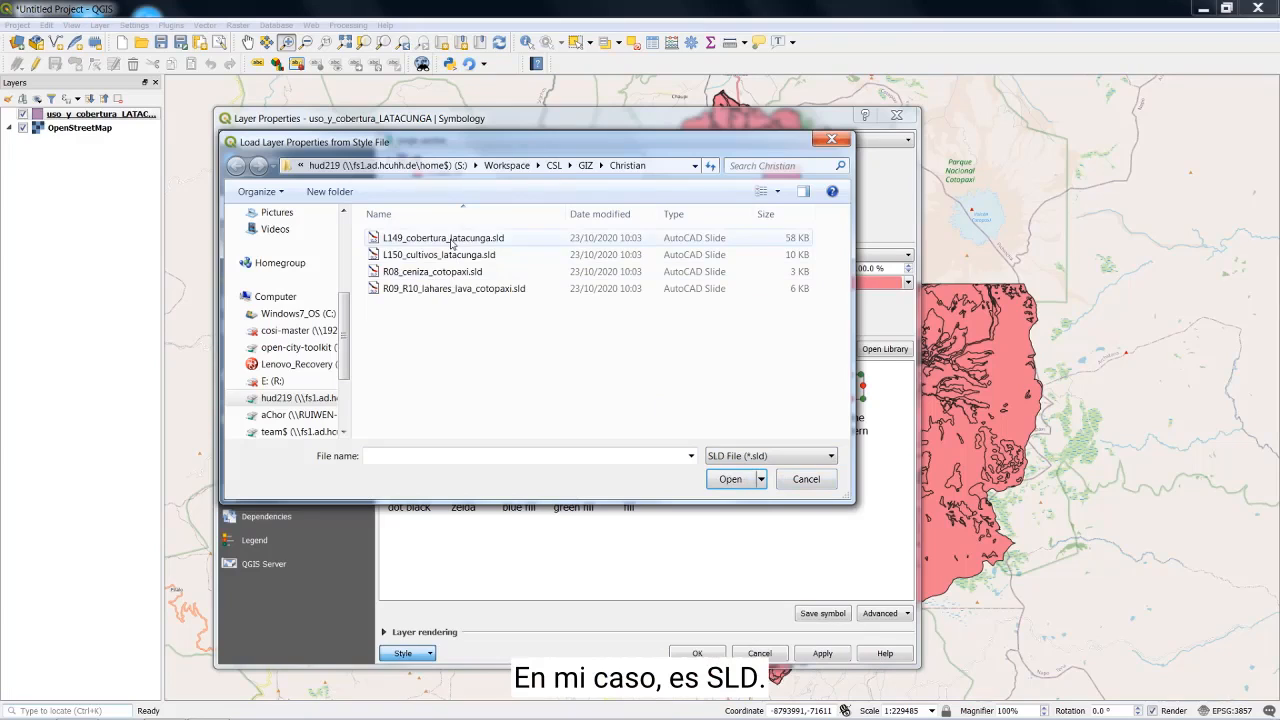
pyautogui.click(451, 240)
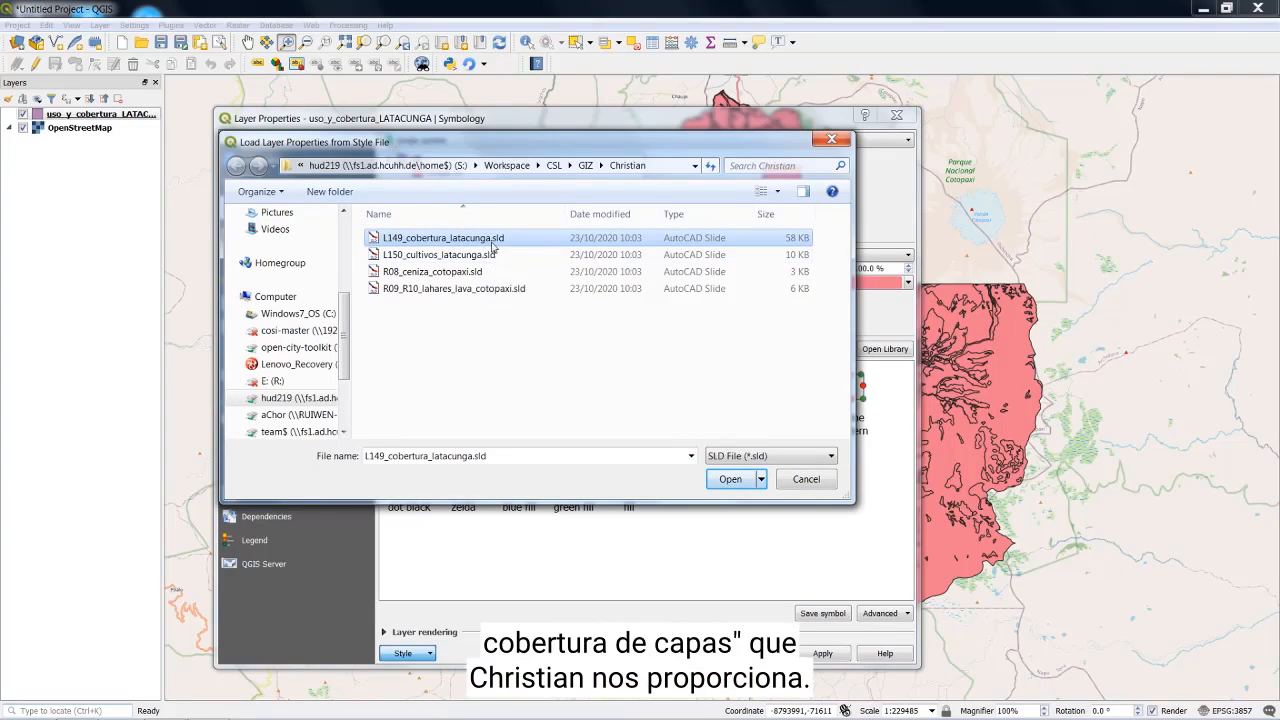
pyautogui.click(746, 484)
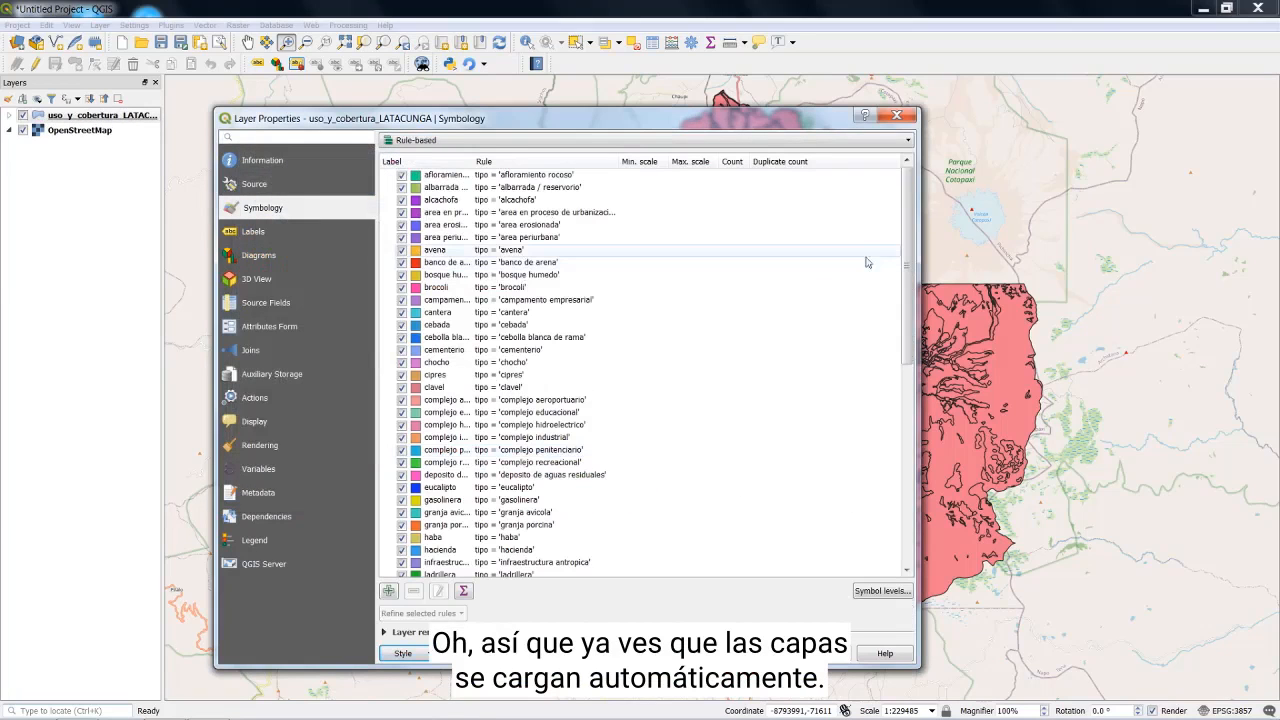
# Review the loaded tipo rules with a wider Label column and apply the symbology, expanding the layer's legend in the layer tree
pyautogui.moveTo(904, 244); pyautogui.dragTo(910, 185)
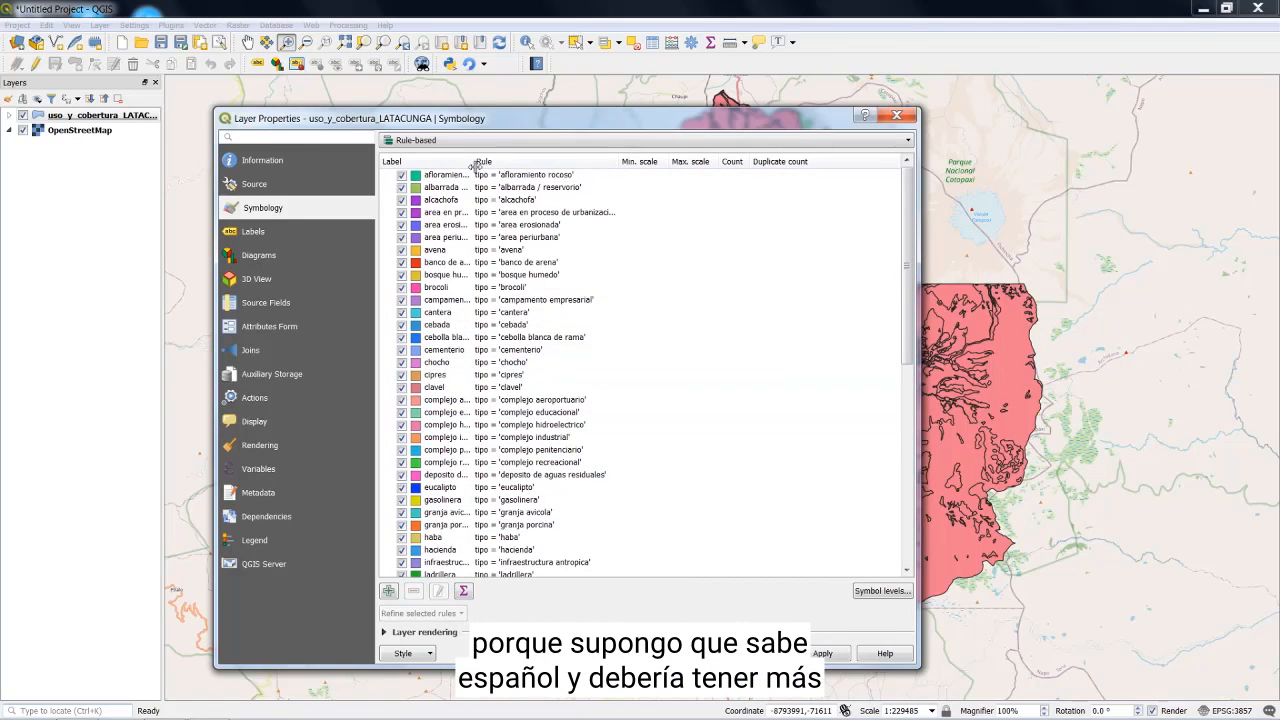
pyautogui.moveTo(472, 164); pyautogui.dragTo(536, 164)
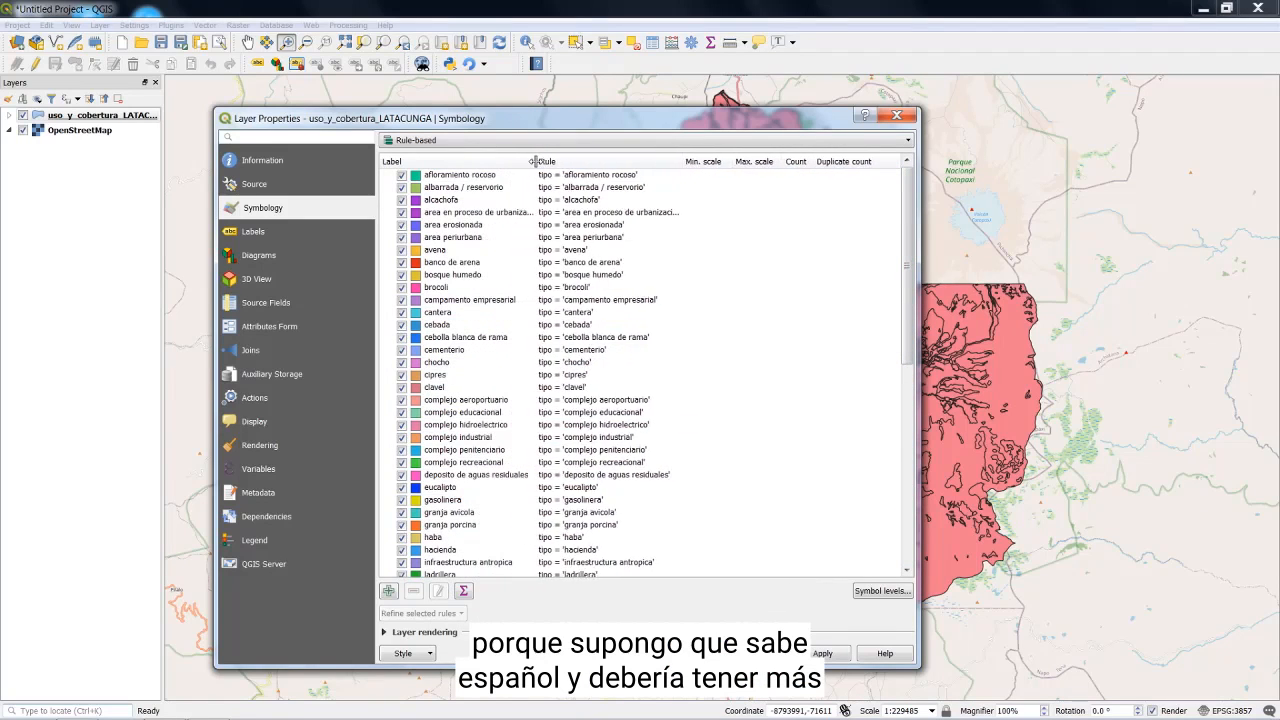
pyautogui.moveTo(906, 305); pyautogui.dragTo(913, 481)
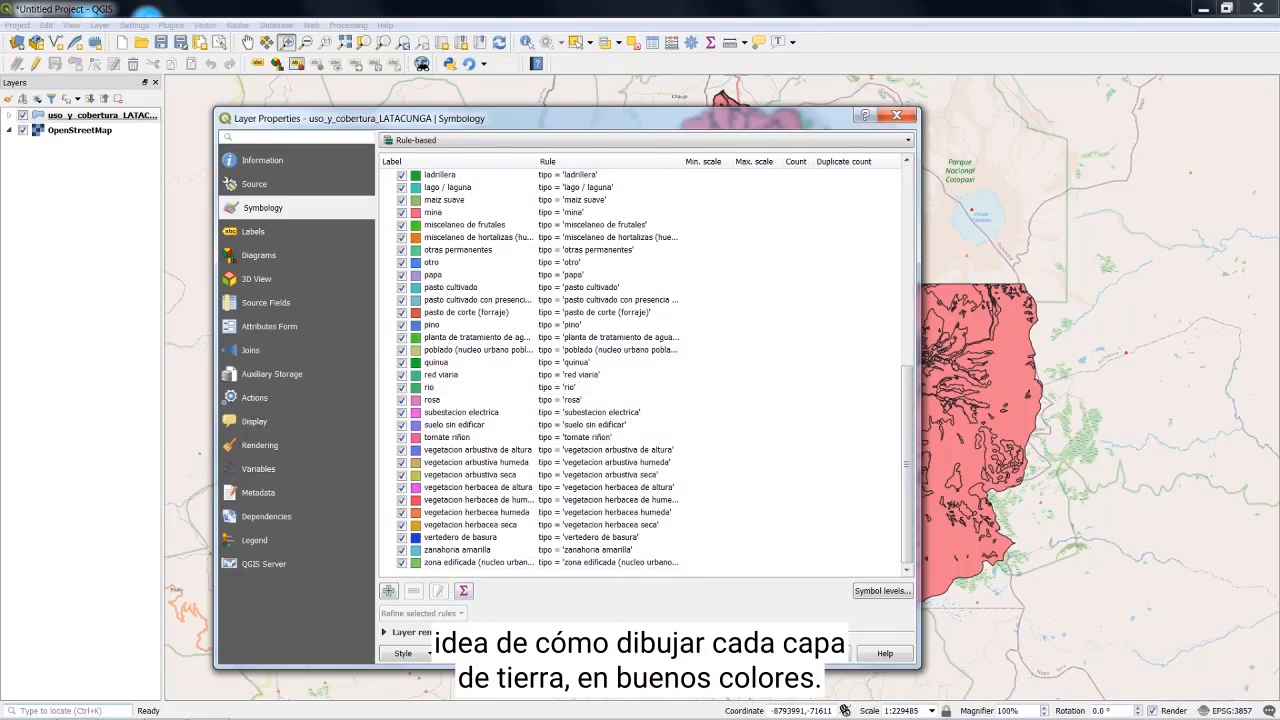
pyautogui.click(693, 653)
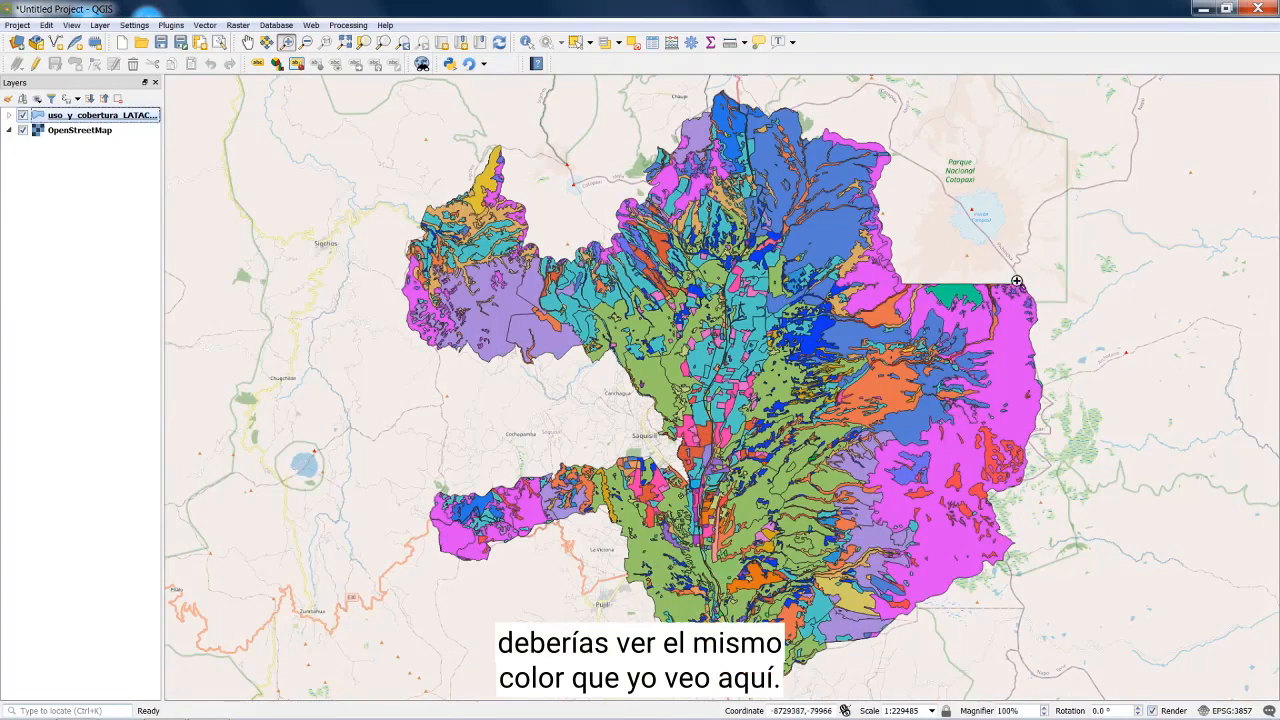
pyautogui.click(9, 116)
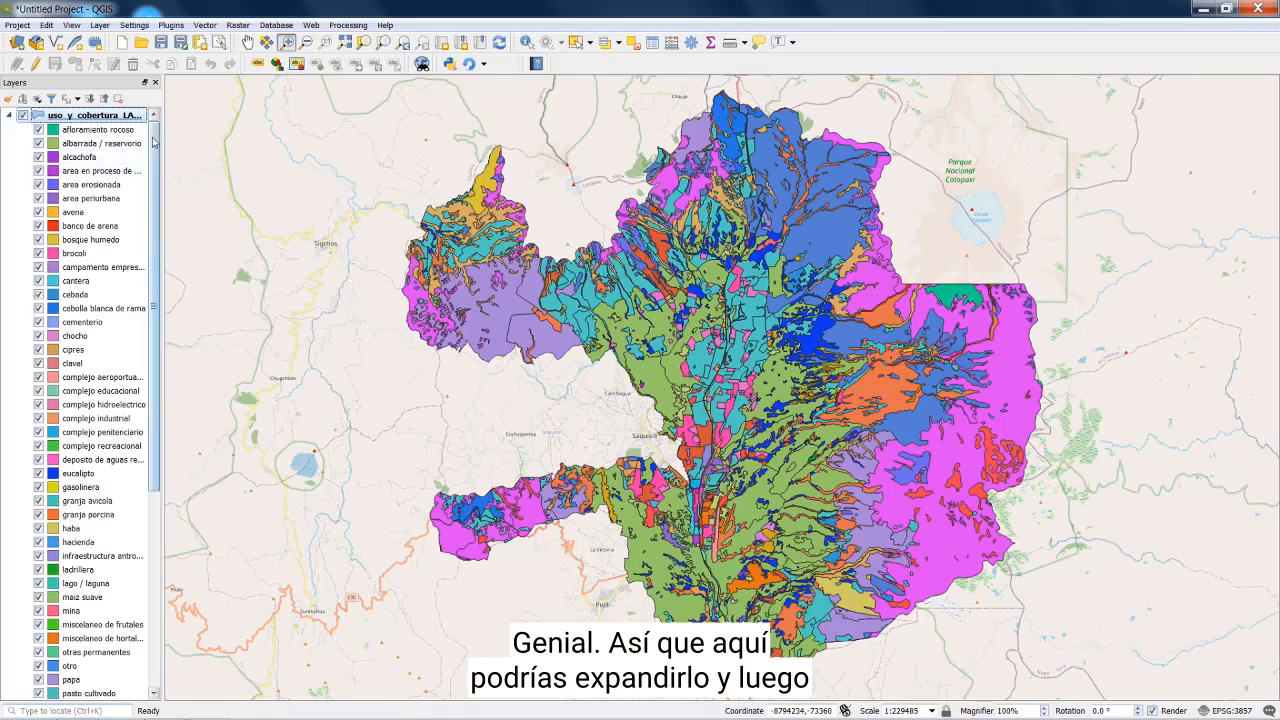
pyautogui.moveTo(155, 140)
pyautogui.mouseDown()
pyautogui.moveTo(171, 356)
pyautogui.moveTo(156, 136)
pyautogui.mouseUp()
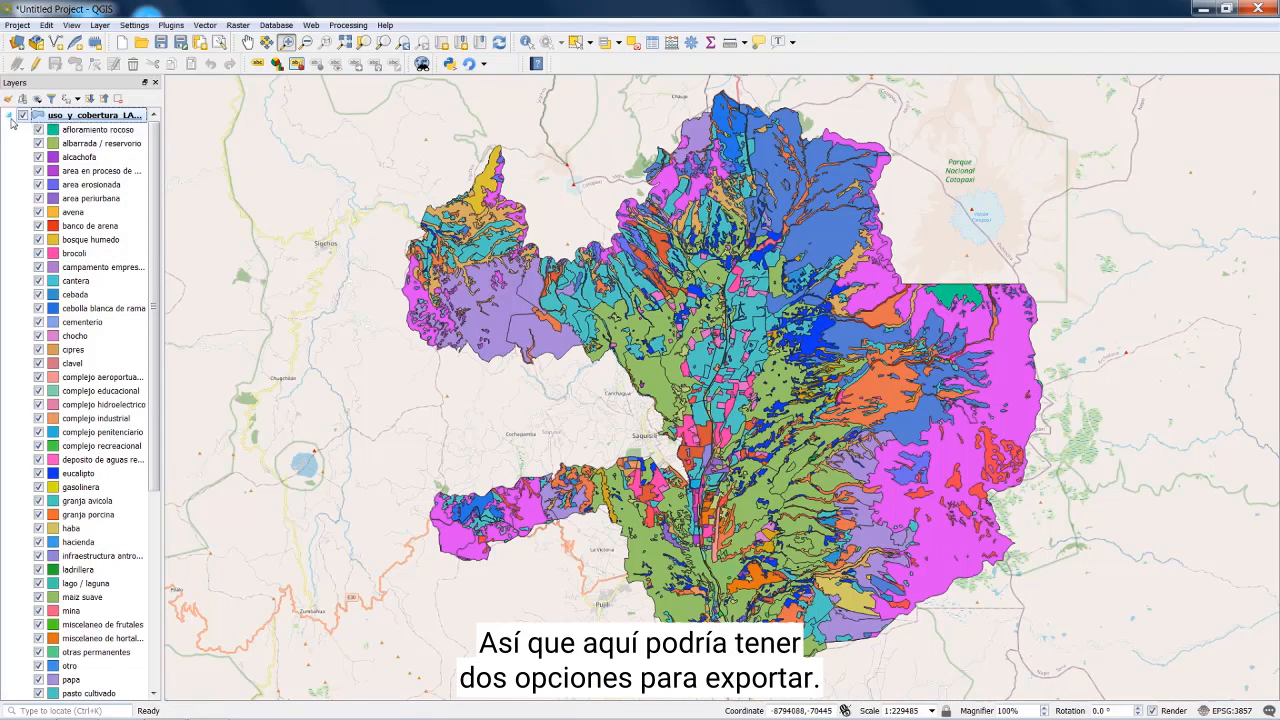
# Try the QGZ and QGS file types for saving the project under a new name, and cancel without saving
pyautogui.click(17, 25)
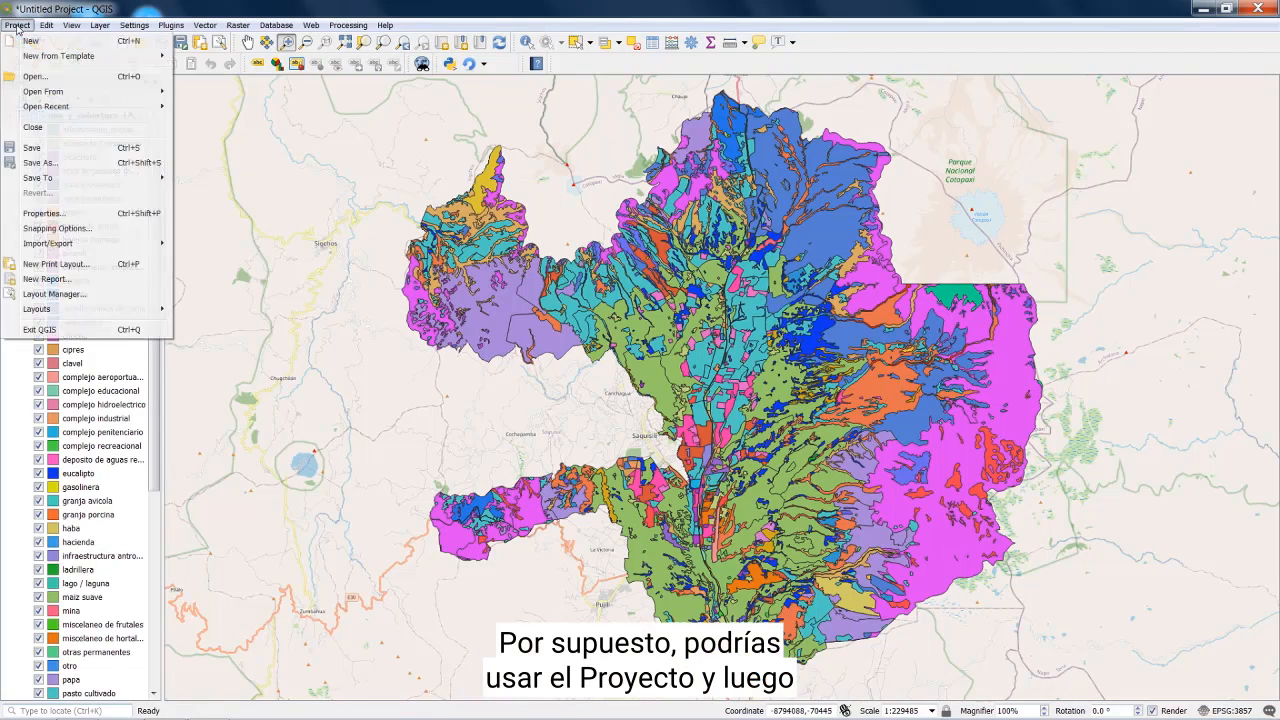
pyautogui.click(38, 163)
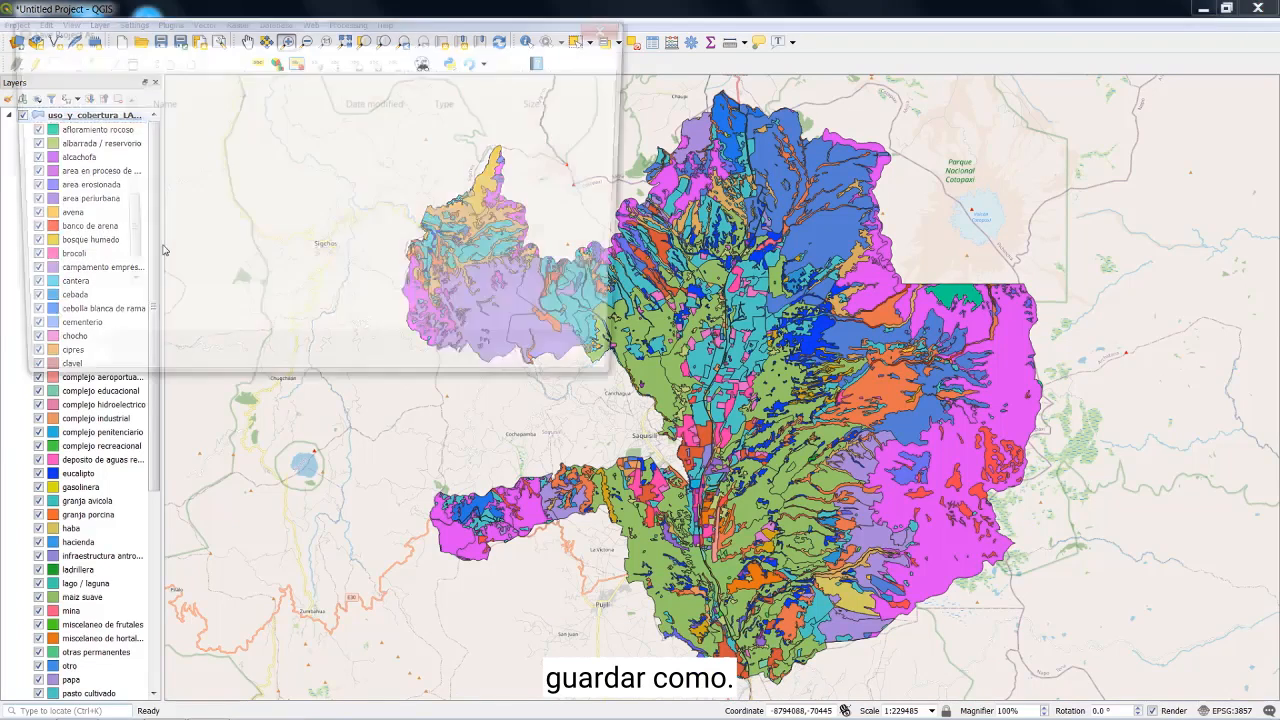
pyautogui.click(191, 331)
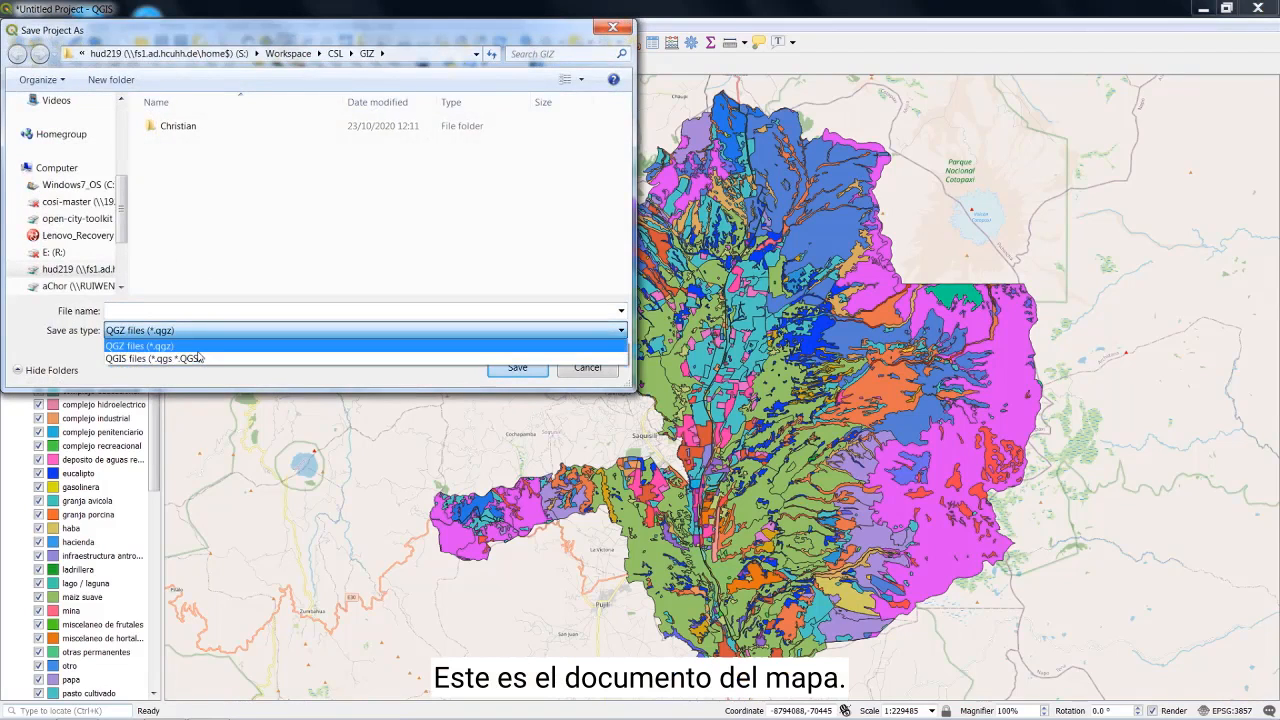
pyautogui.click(200, 358)
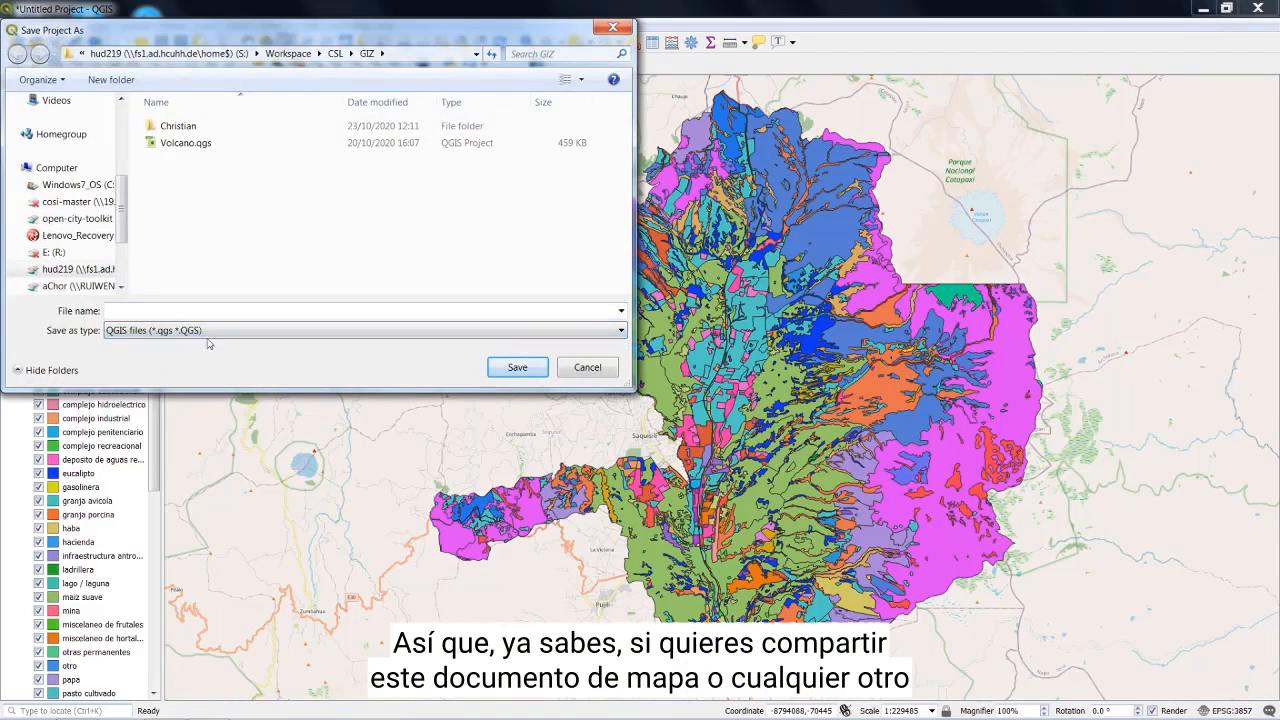
pyautogui.click(213, 334)
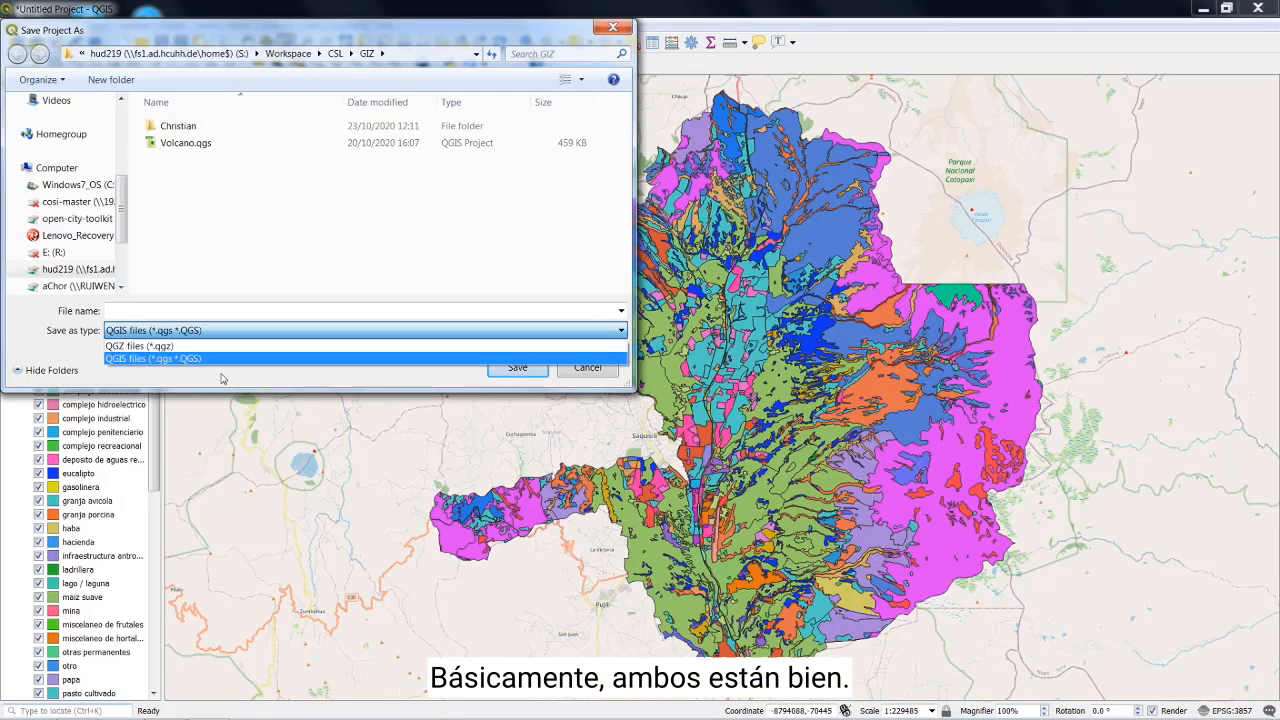
pyautogui.click(223, 379)
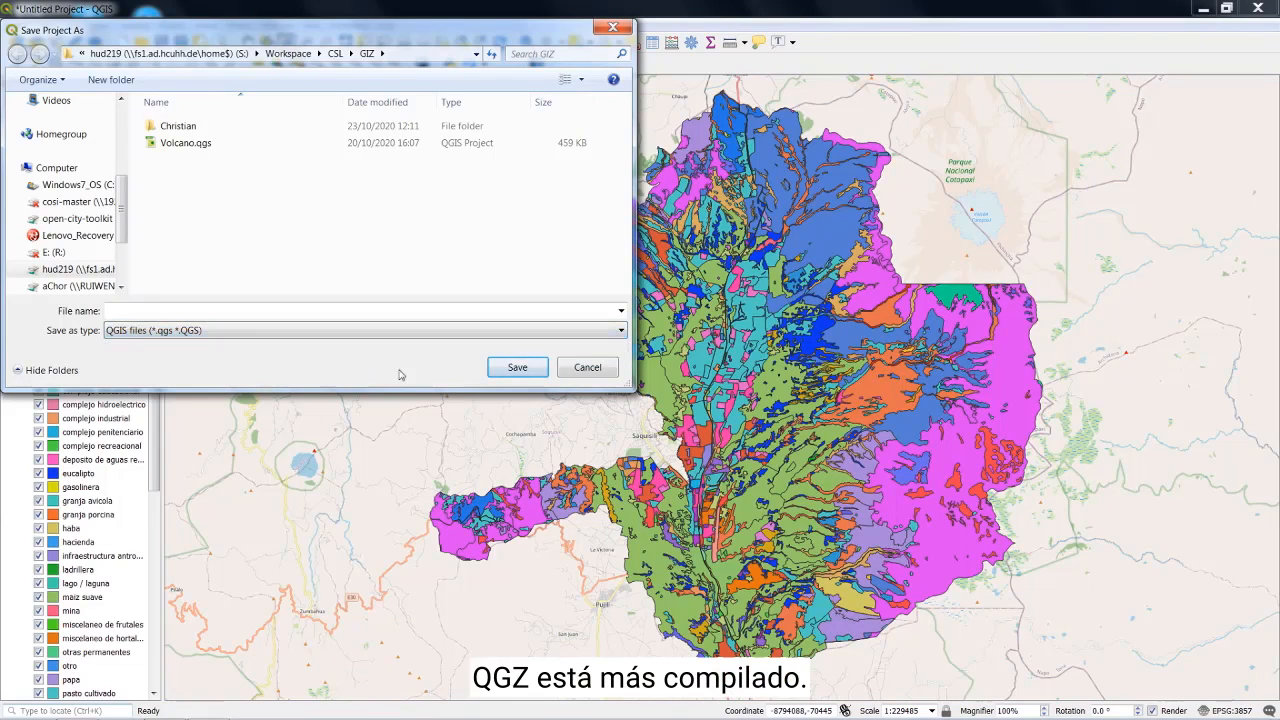
pyautogui.click(587, 371)
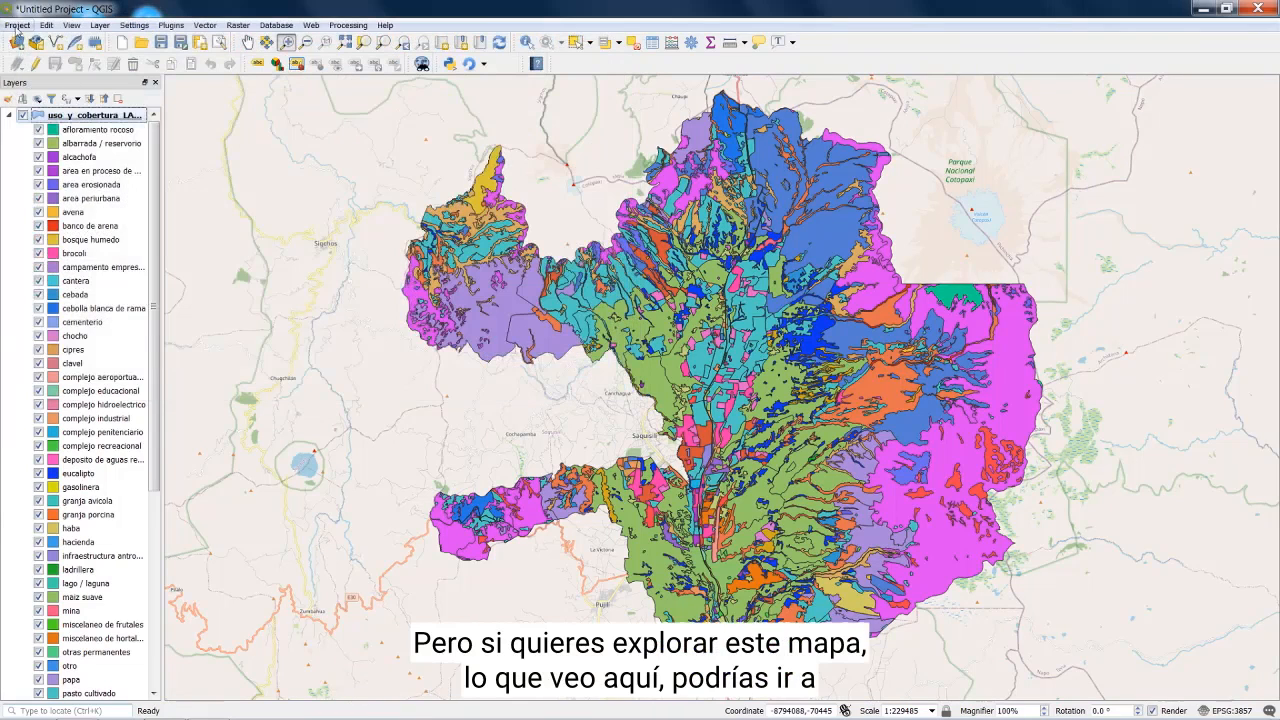
# Try the map view, uso_y_cobertura_LATACUNGA layer and canvas-drawn extents for exporting the map as an image
pyautogui.click(17, 26)
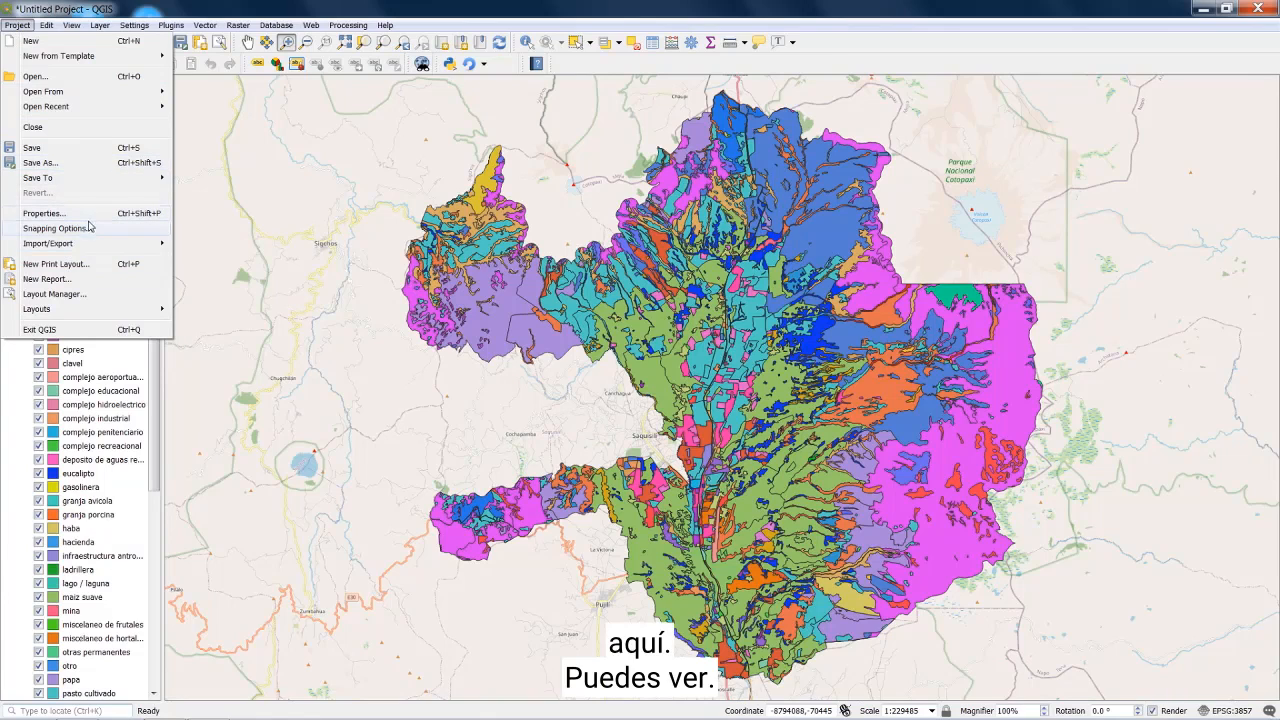
pyautogui.moveTo(86, 244)
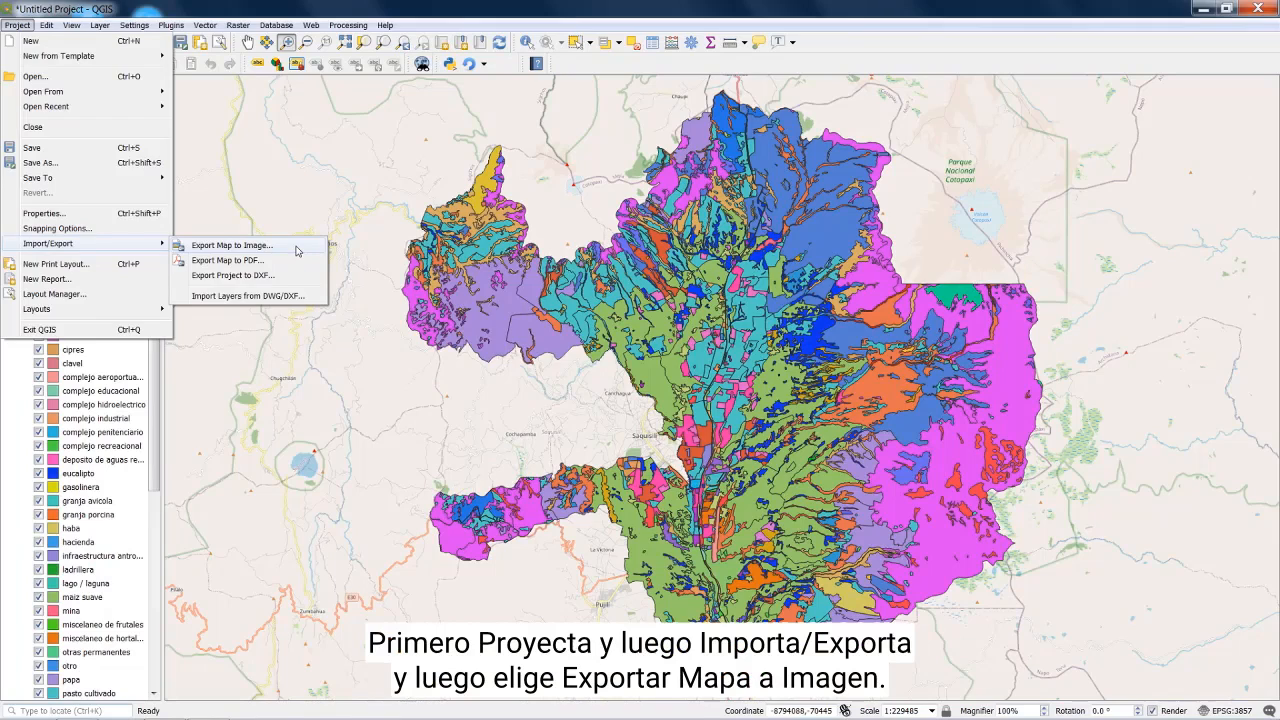
pyautogui.click(232, 245)
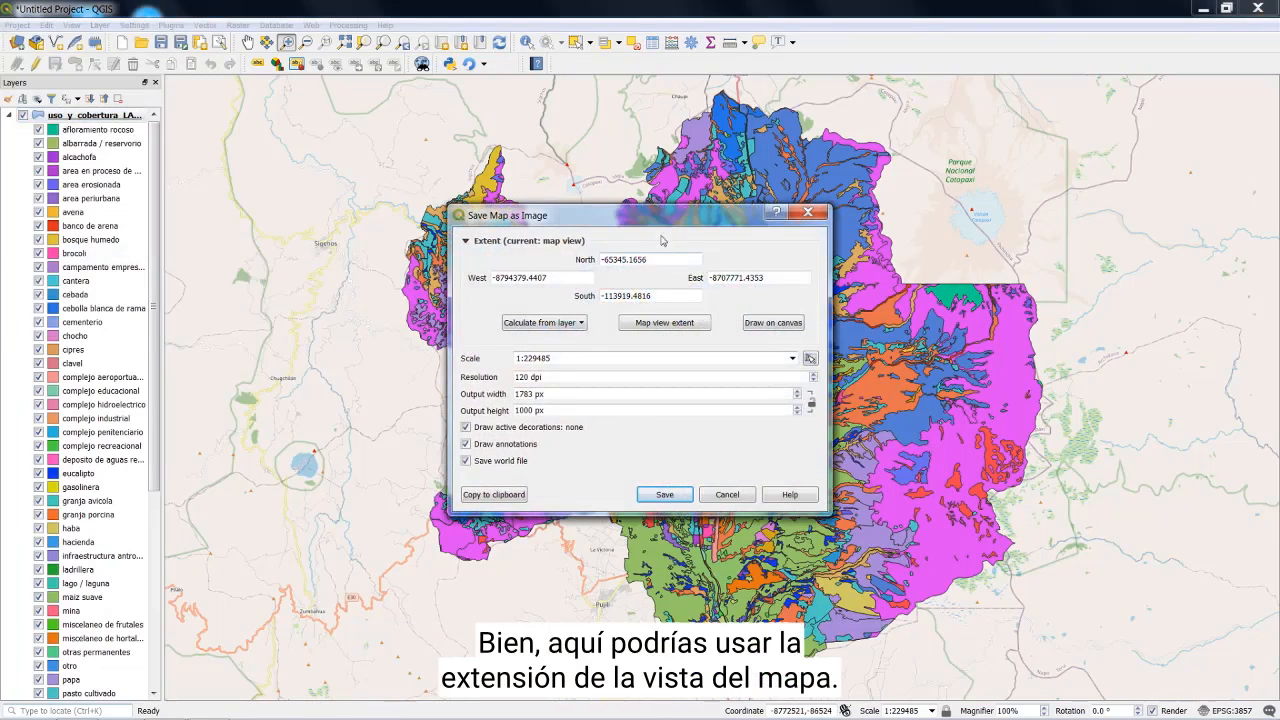
pyautogui.moveTo(667, 218); pyautogui.dragTo(364, 320)
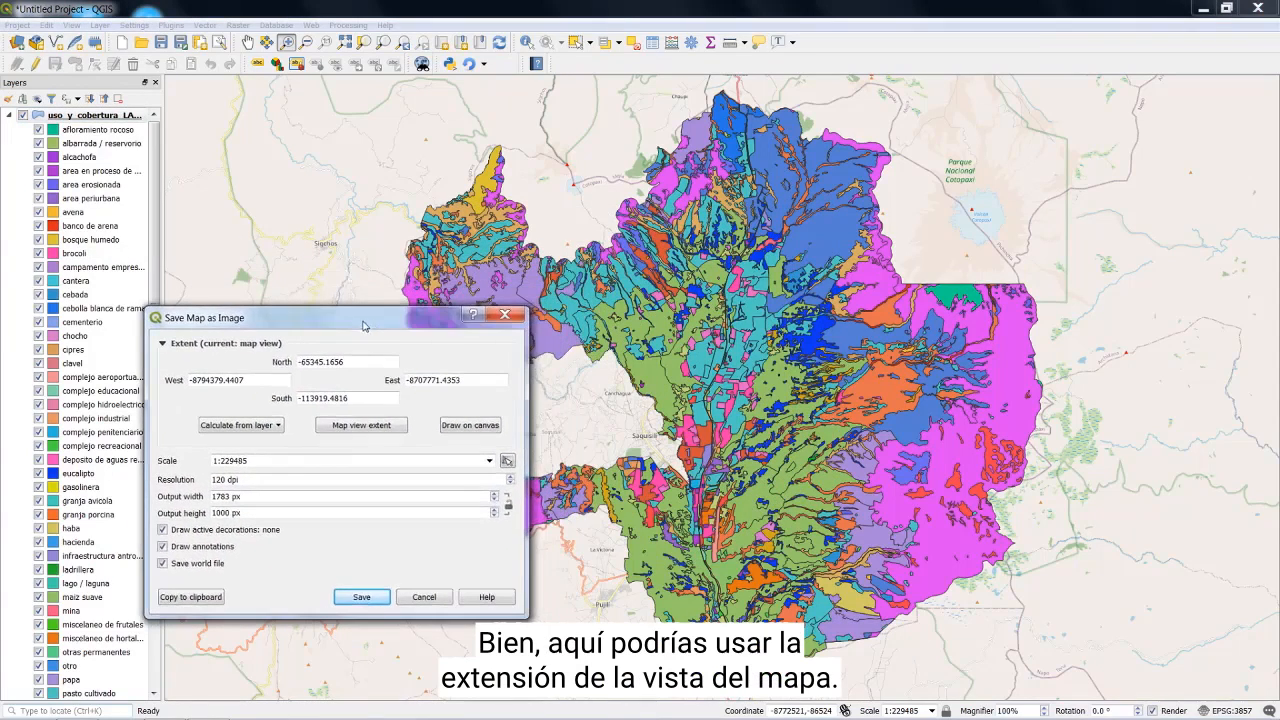
pyautogui.click(372, 428)
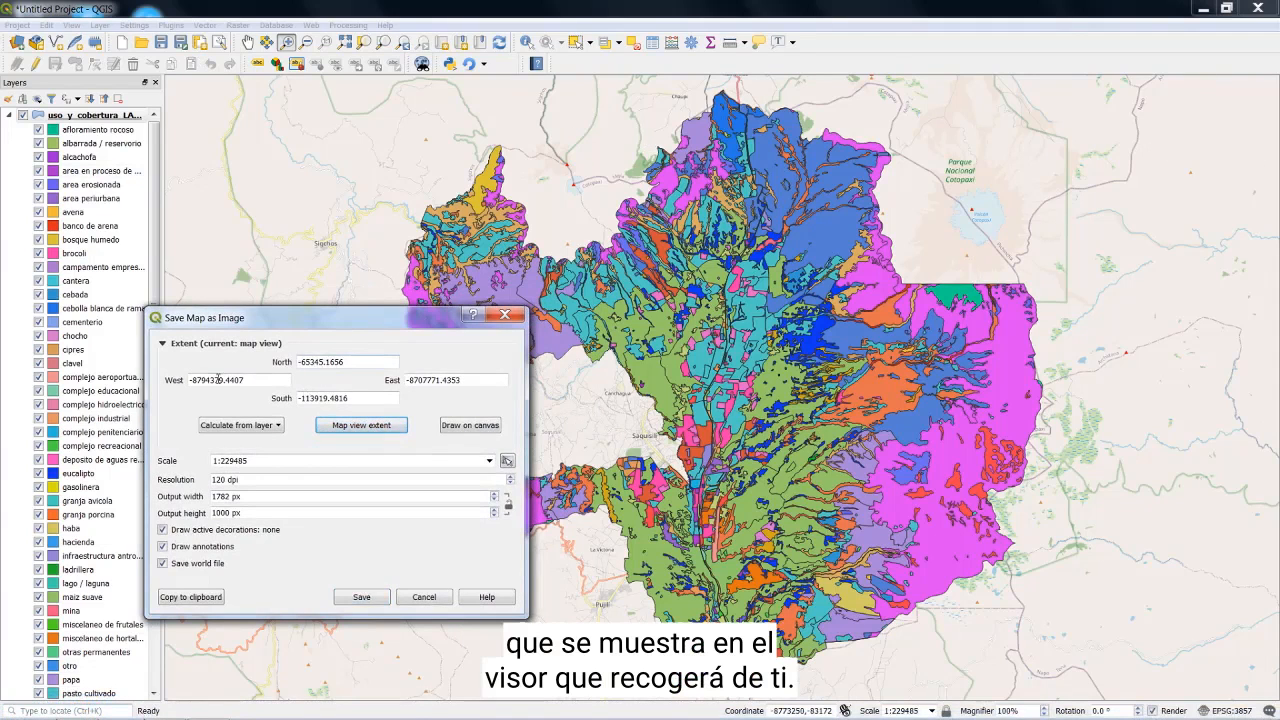
pyautogui.click(262, 427)
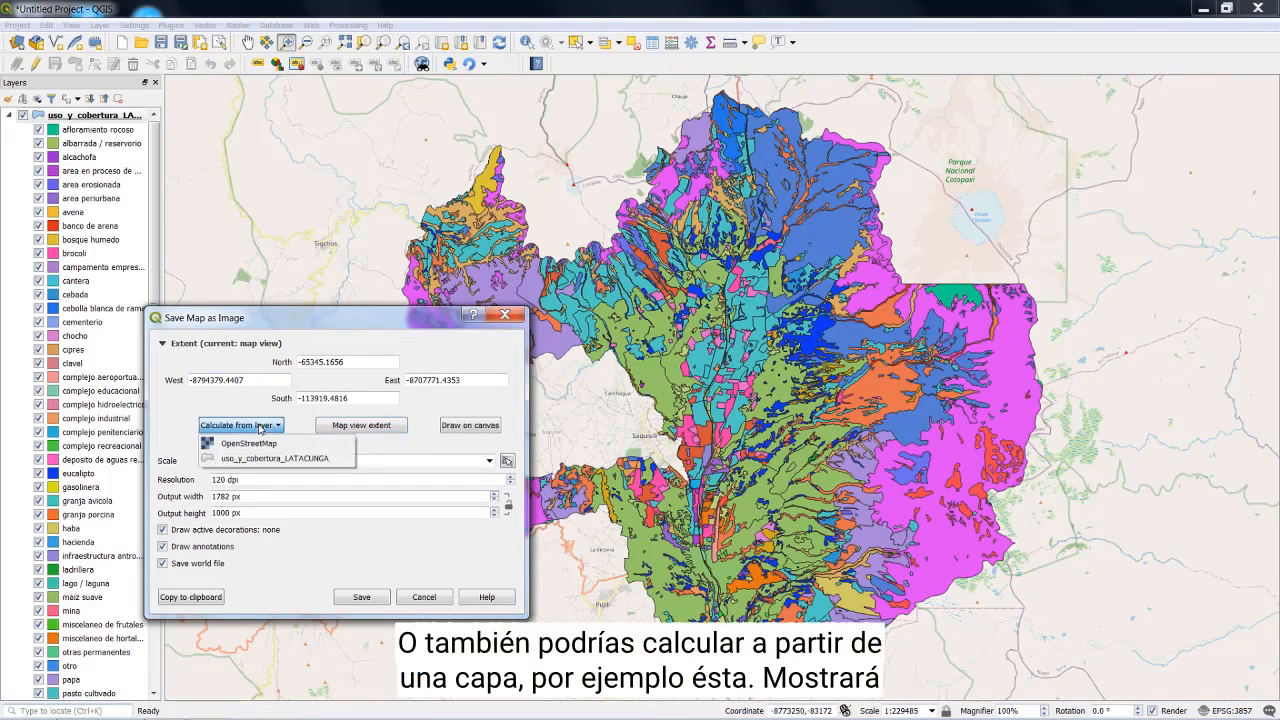
pyautogui.click(270, 458)
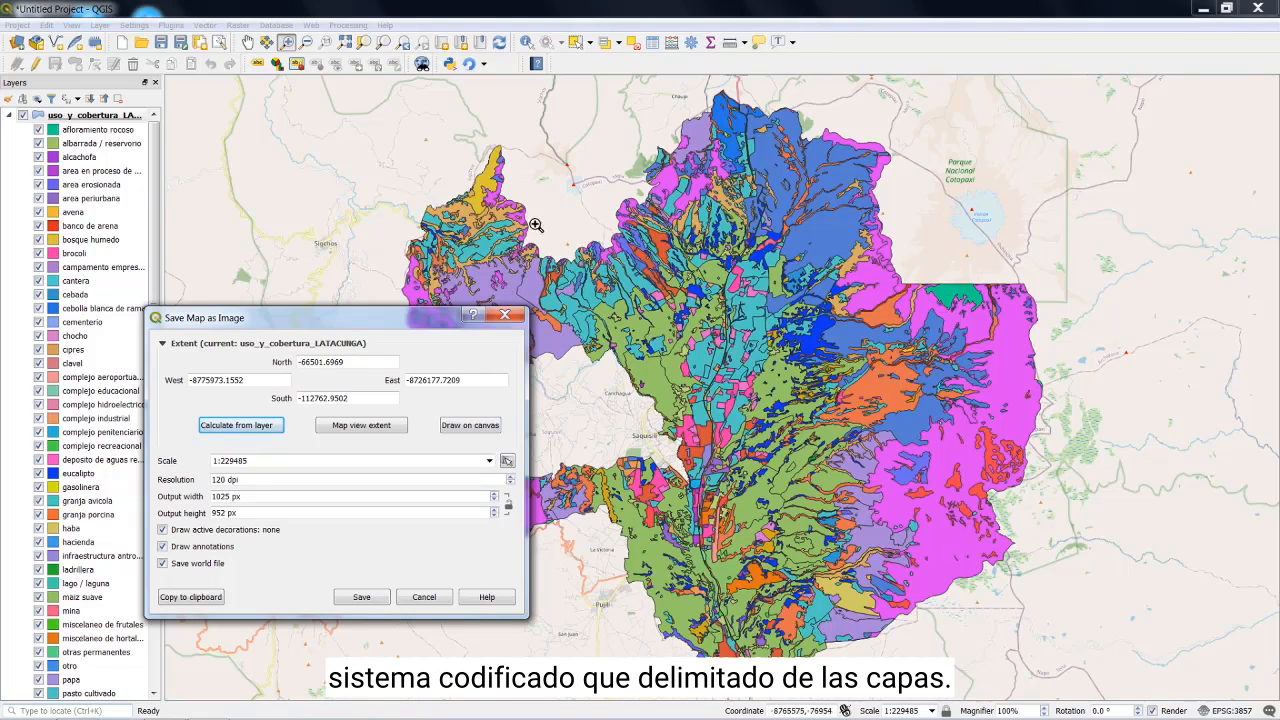
pyautogui.click(463, 430)
pyautogui.moveTo(337, 91)
pyautogui.mouseDown()
pyautogui.moveTo(1186, 619)
pyautogui.moveTo(1143, 690)
pyautogui.mouseUp()
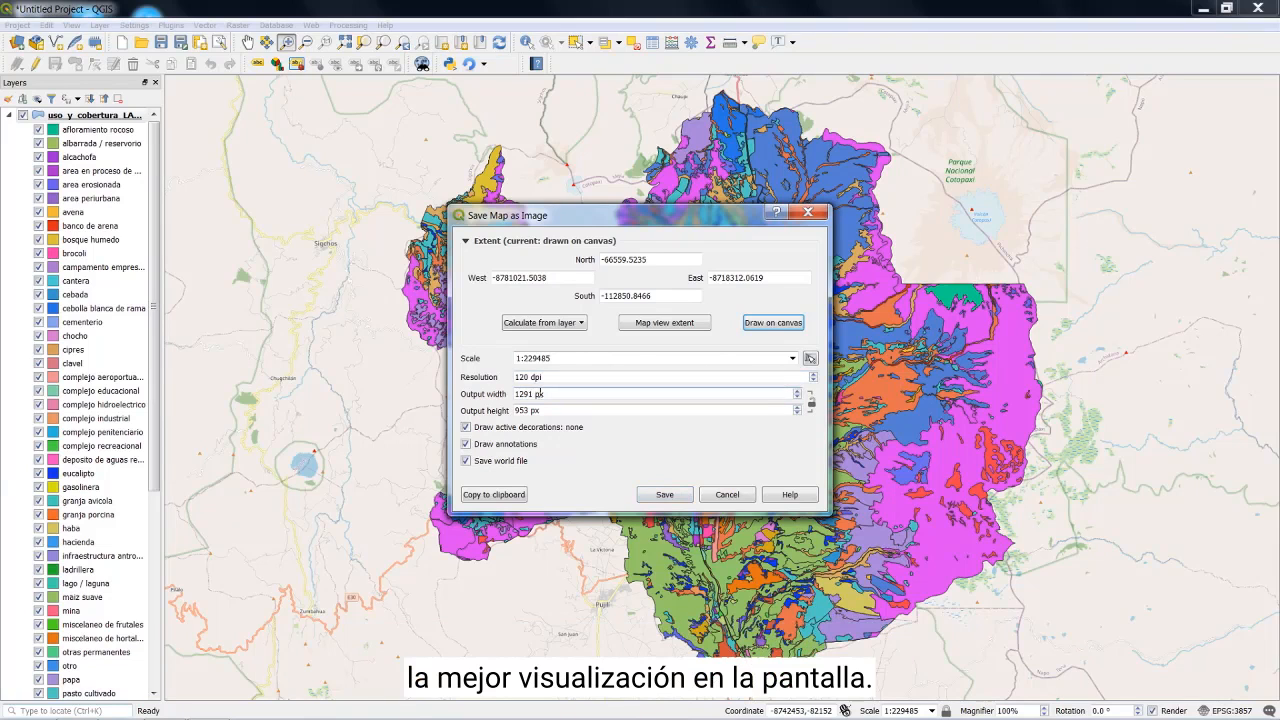
# Toggle the world file option off and on in the image export settings, and cancel the export
pyautogui.click(466, 463)
pyautogui.click(466, 463)
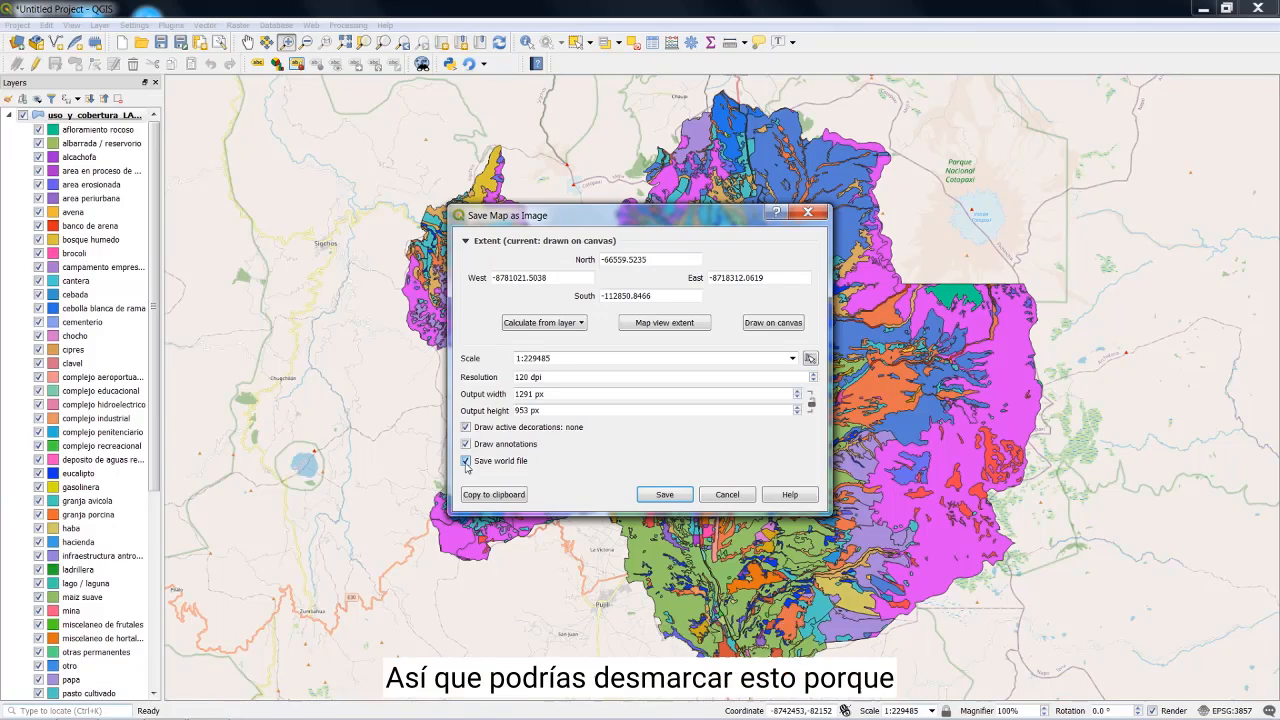
pyautogui.click(466, 462)
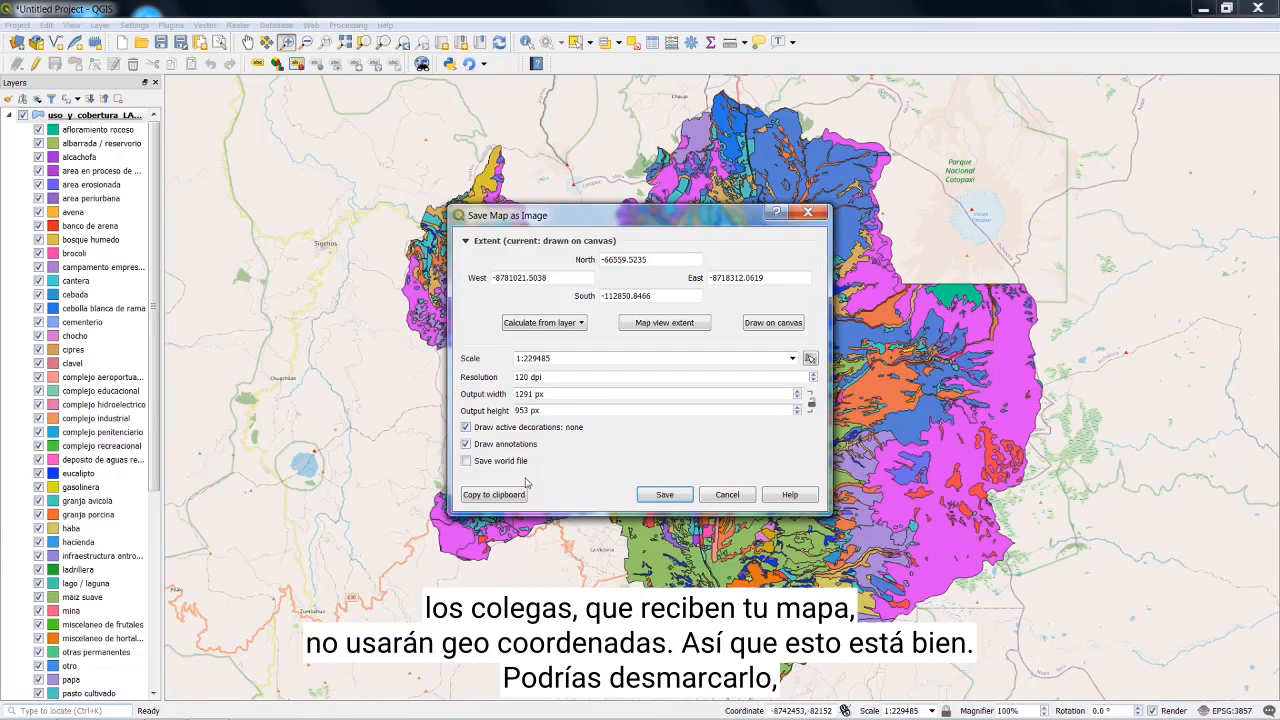
pyautogui.click(466, 461)
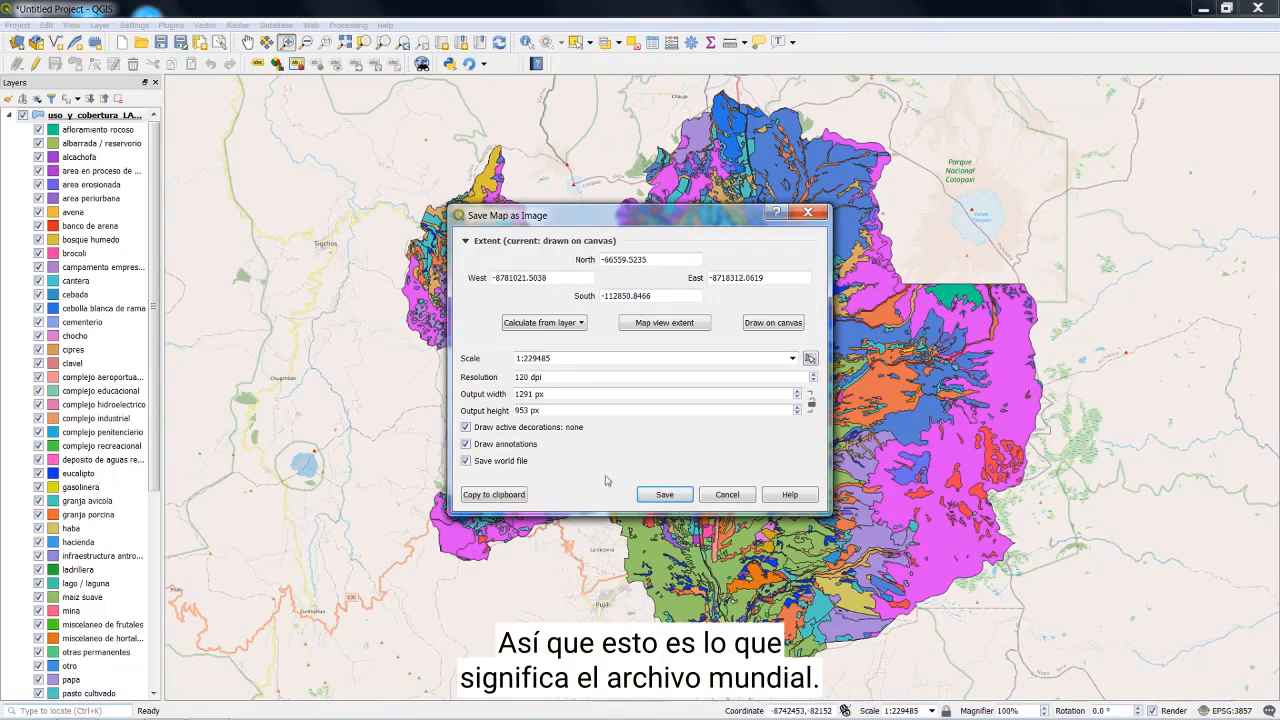
pyautogui.click(722, 497)
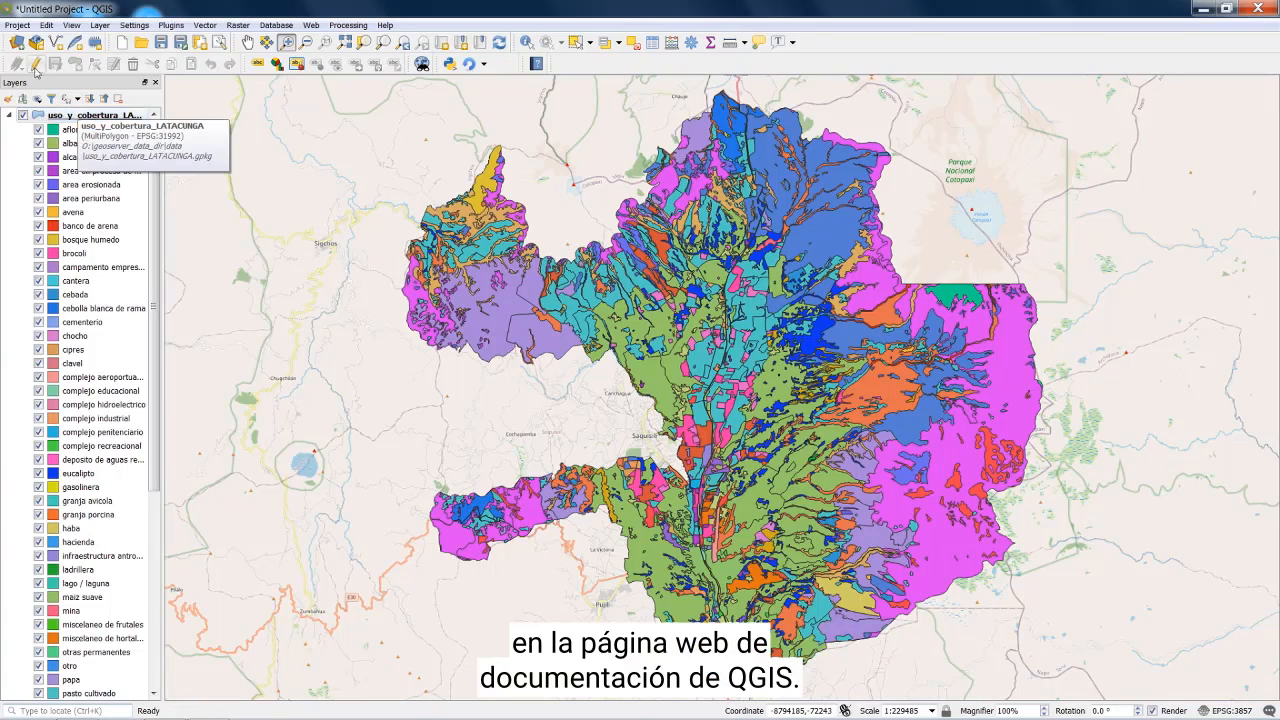
# Switch to Firefox, consult the Composer Manager section of the QGIS 2.8 documentation, and return to QGIS
pyautogui.moveTo(168, 716)
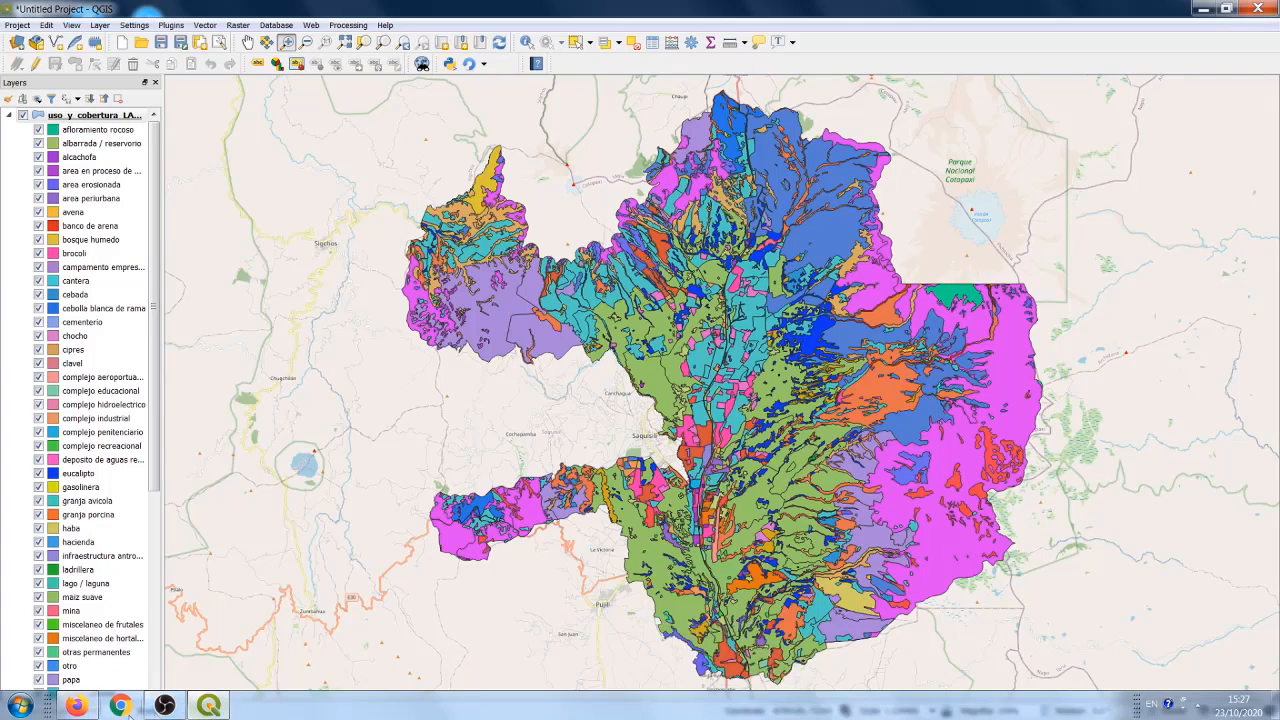
pyautogui.click(76, 706)
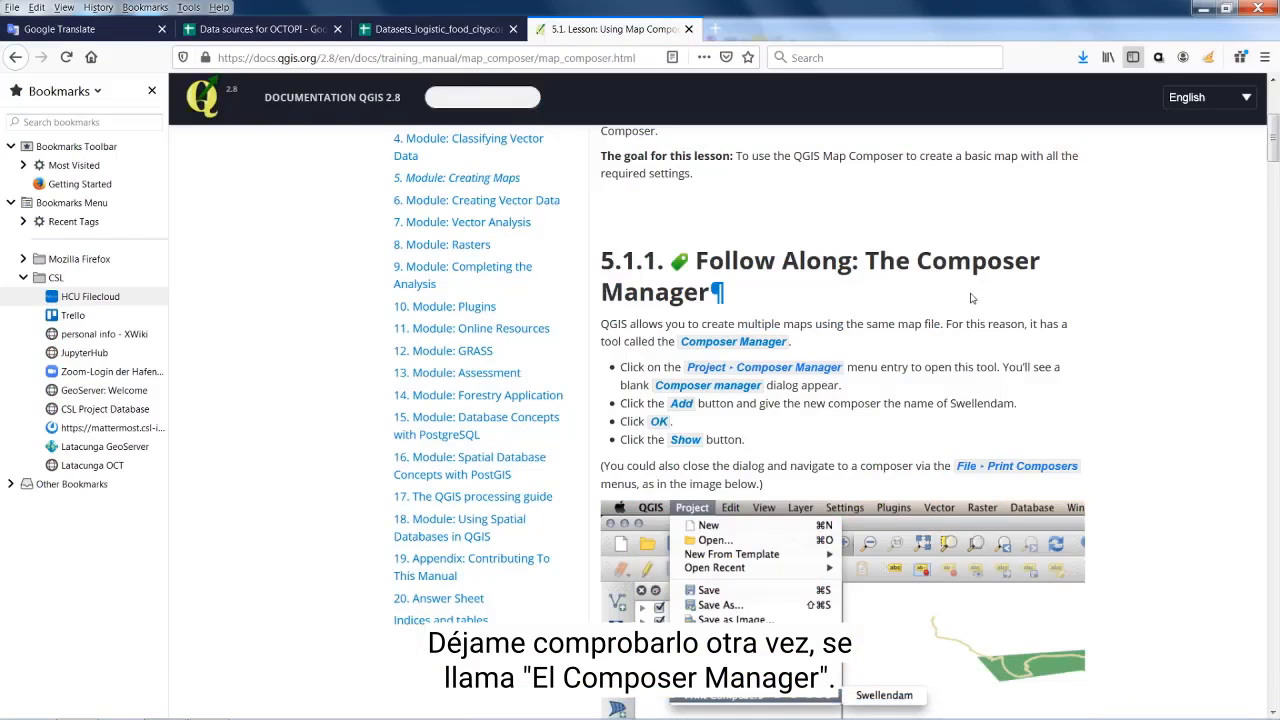
pyautogui.scroll(-3, 1017, 287)
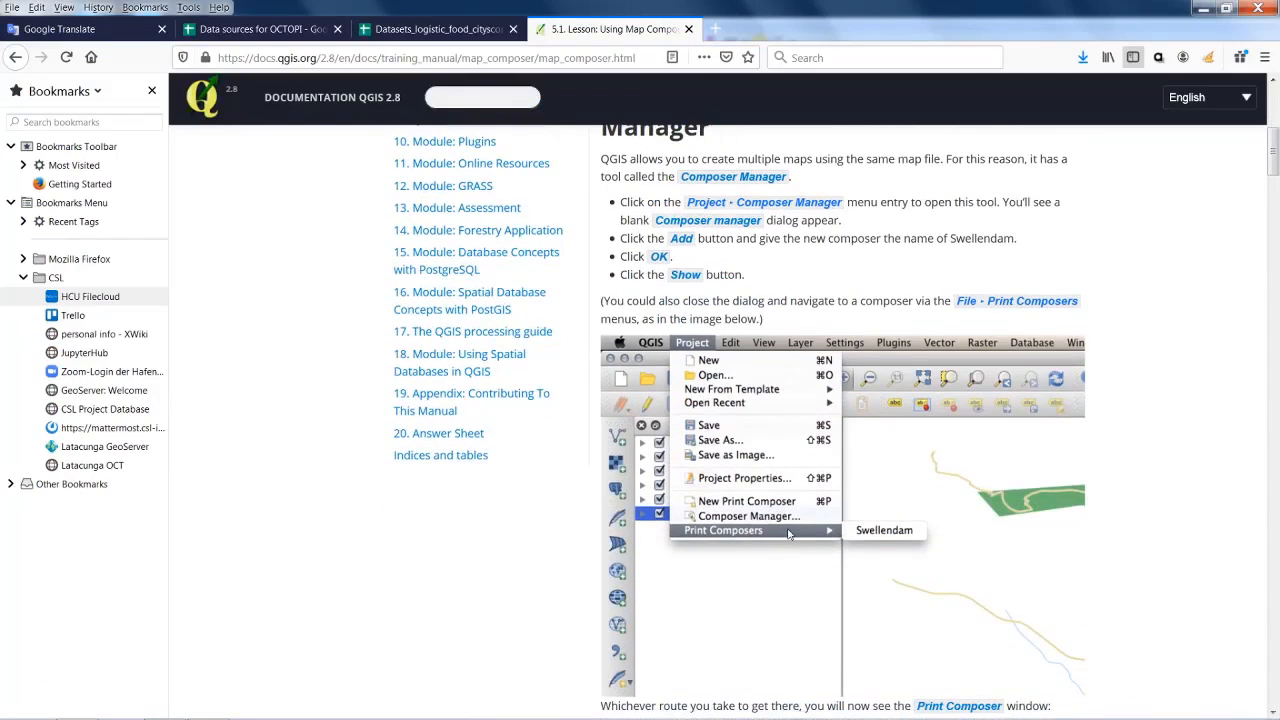
pyautogui.click(1203, 8)
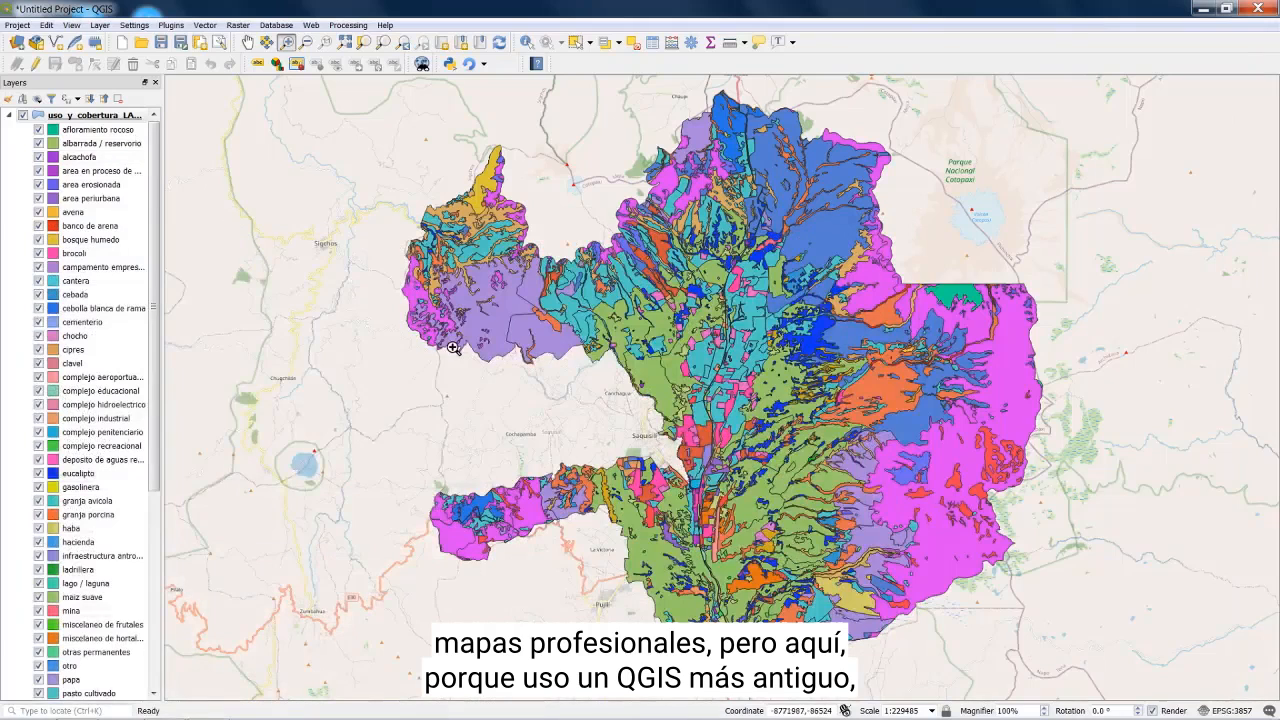
# Create a new print layout titled test1
pyautogui.click(26, 26)
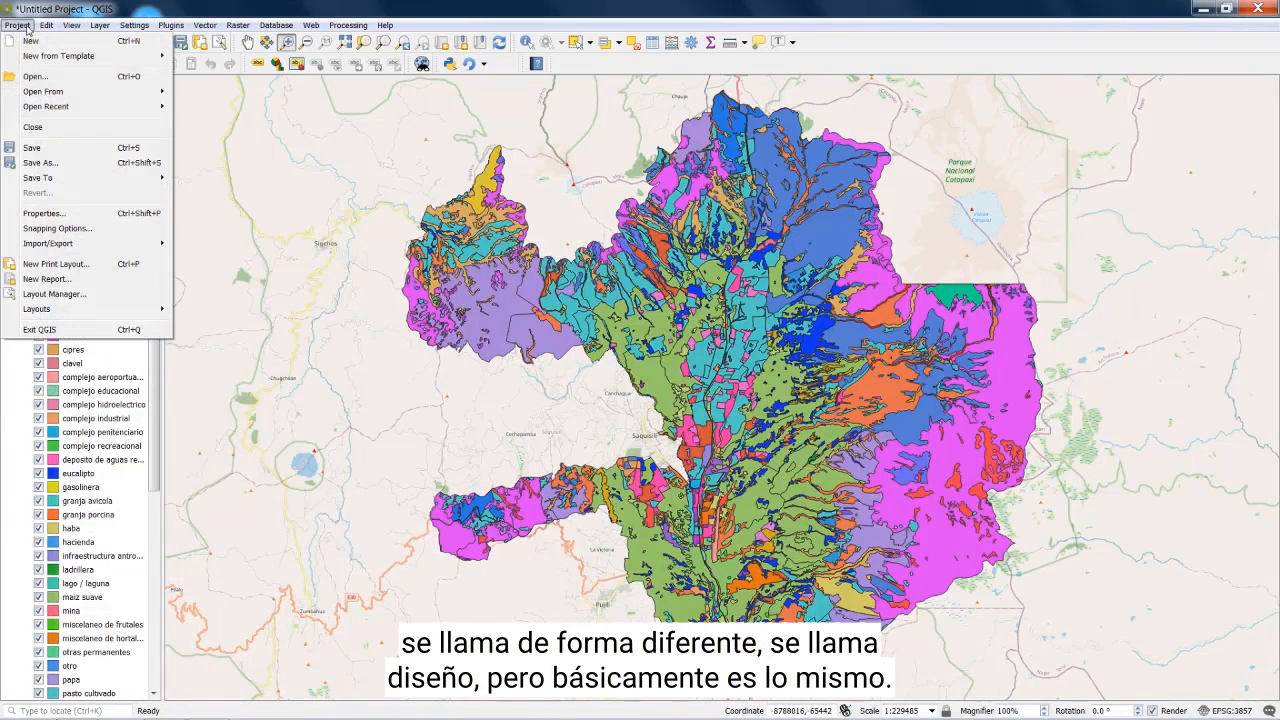
pyautogui.click(56, 264)
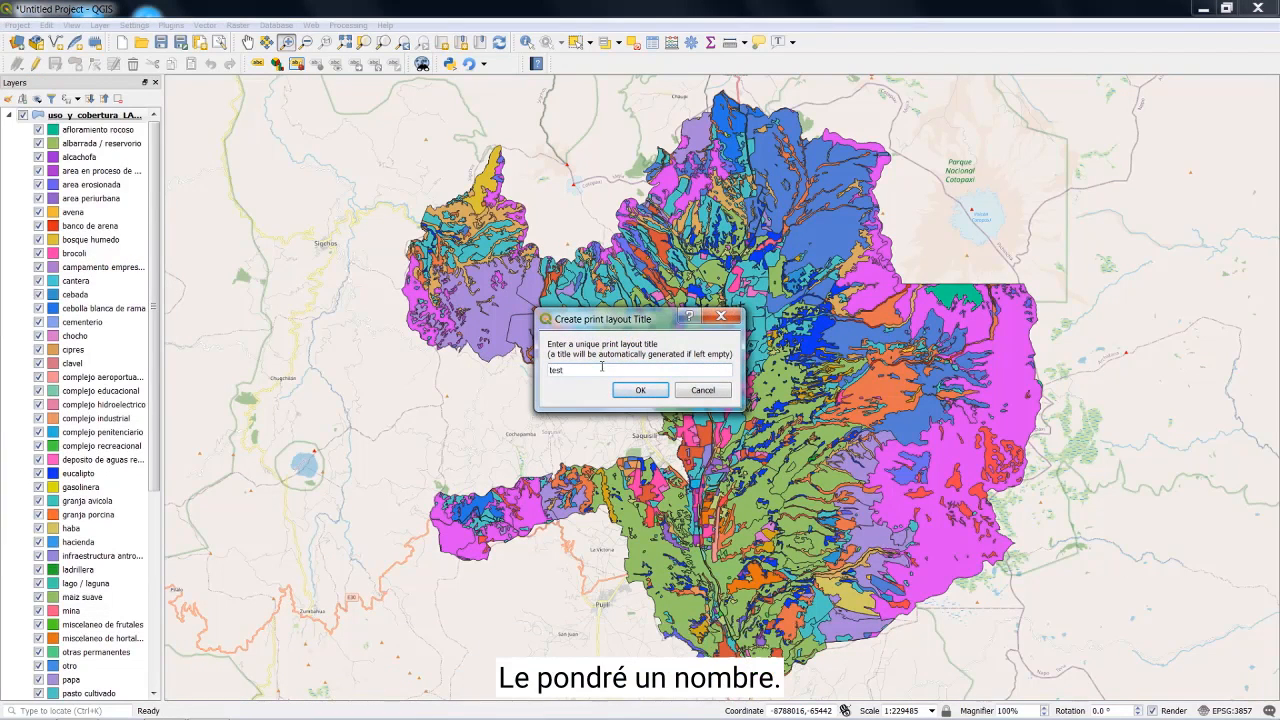
pyautogui.click(645, 391)
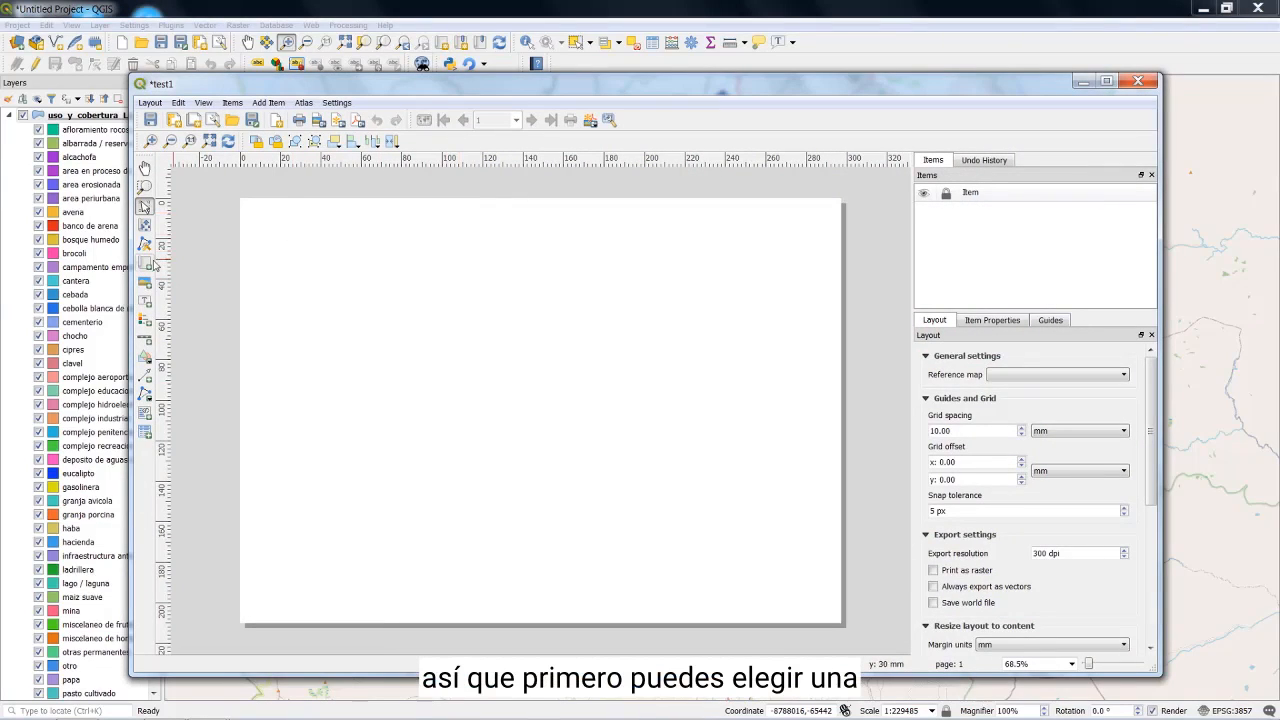
# Add a map to the layout page starting near its upper-left corner, and resize it to about 235 by 155 mm
pyautogui.click(147, 266)
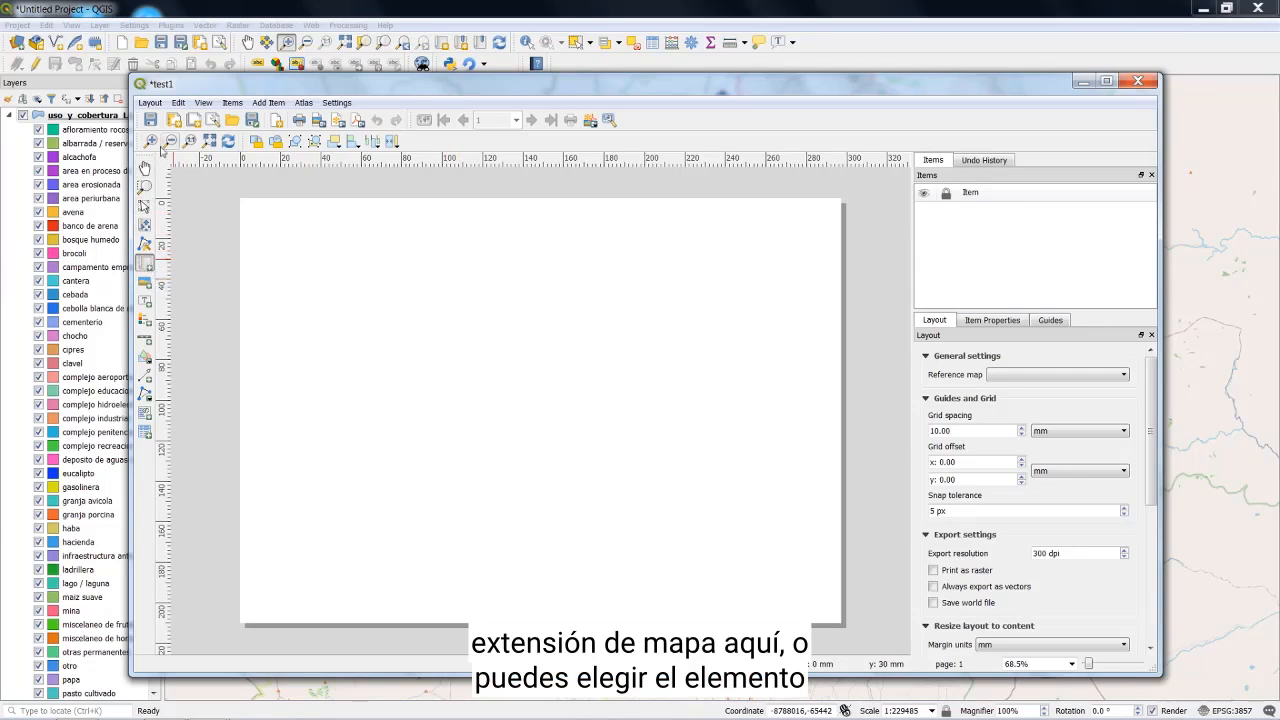
pyautogui.click(229, 107)
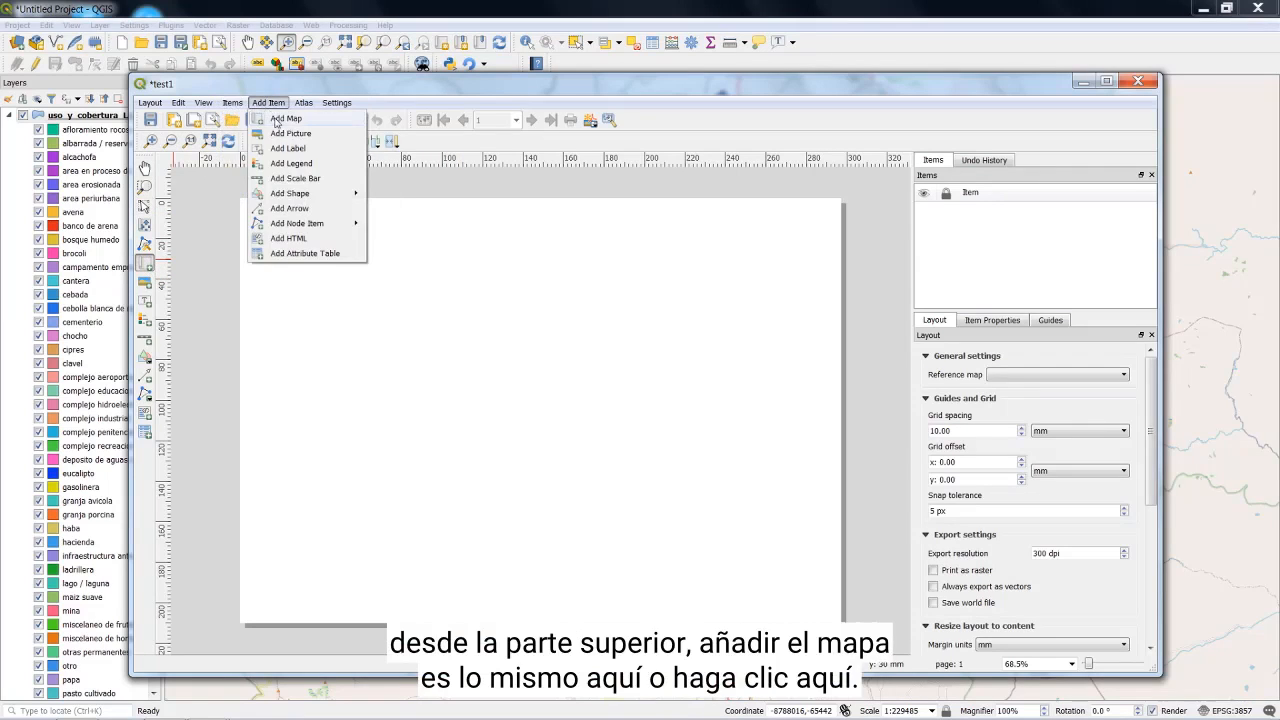
pyautogui.click(278, 122)
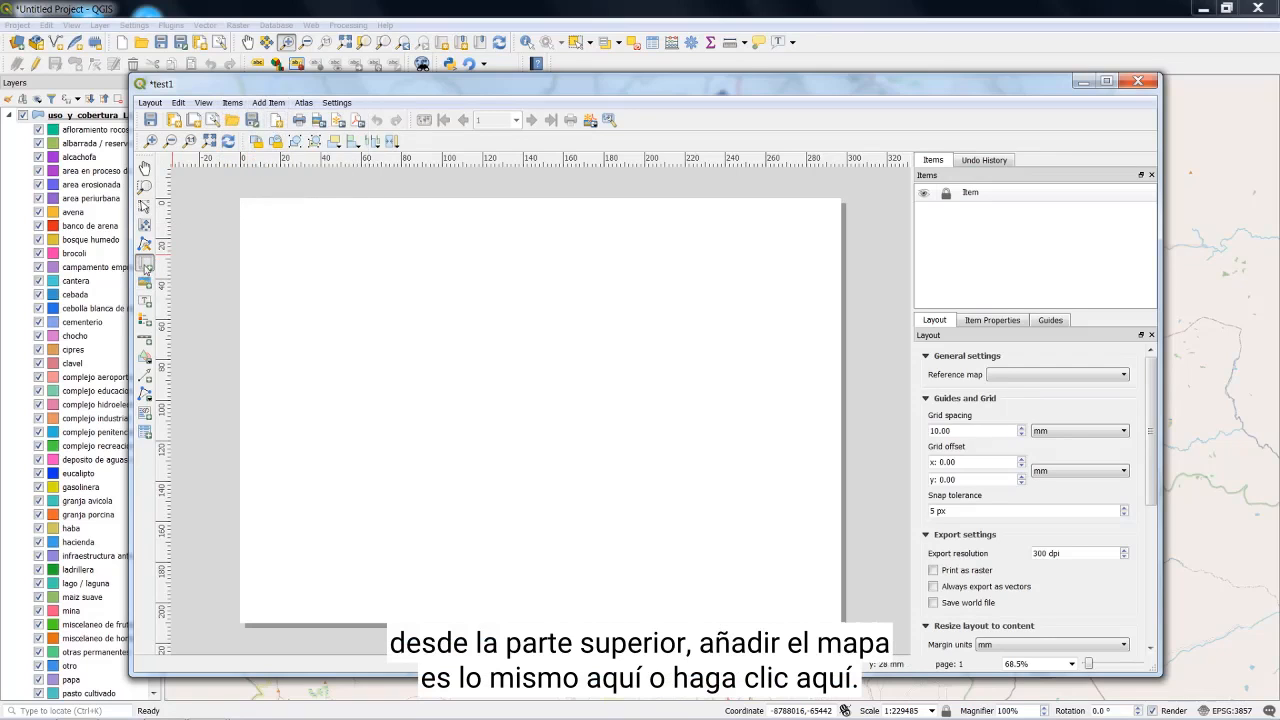
pyautogui.moveTo(254, 214); pyautogui.dragTo(766, 562)
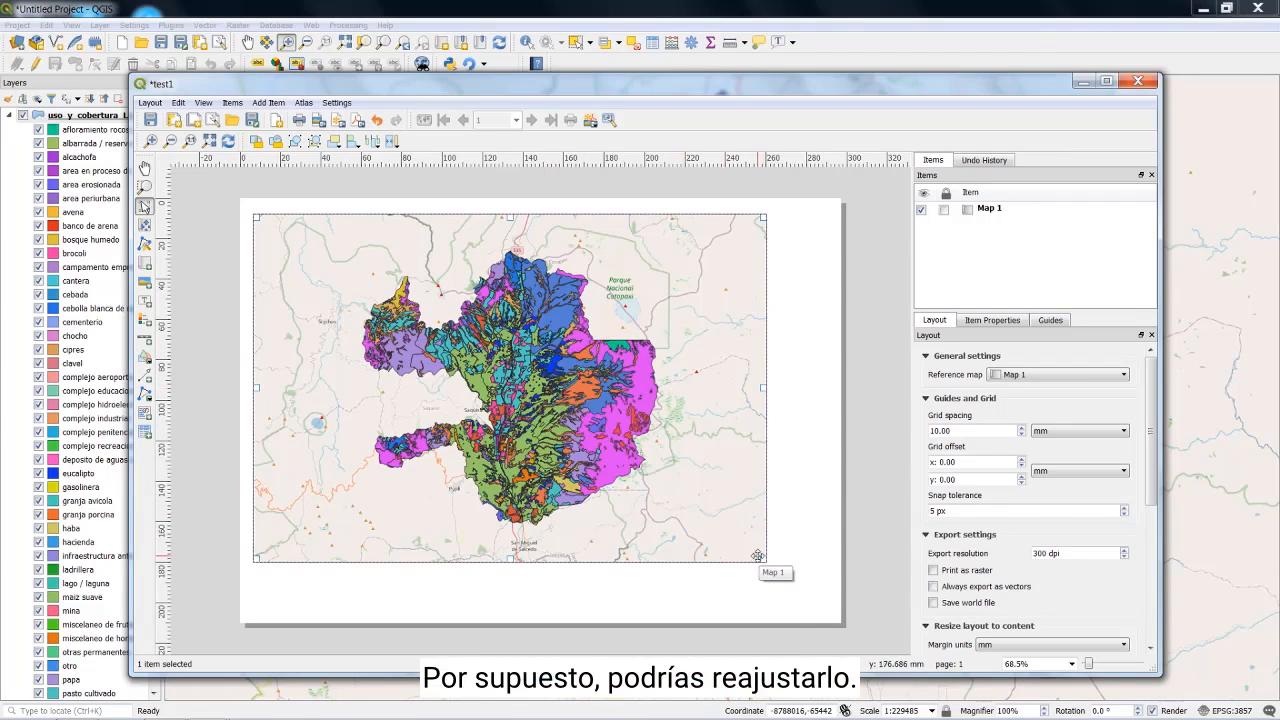
pyautogui.moveTo(766, 561); pyautogui.dragTo(732, 524)
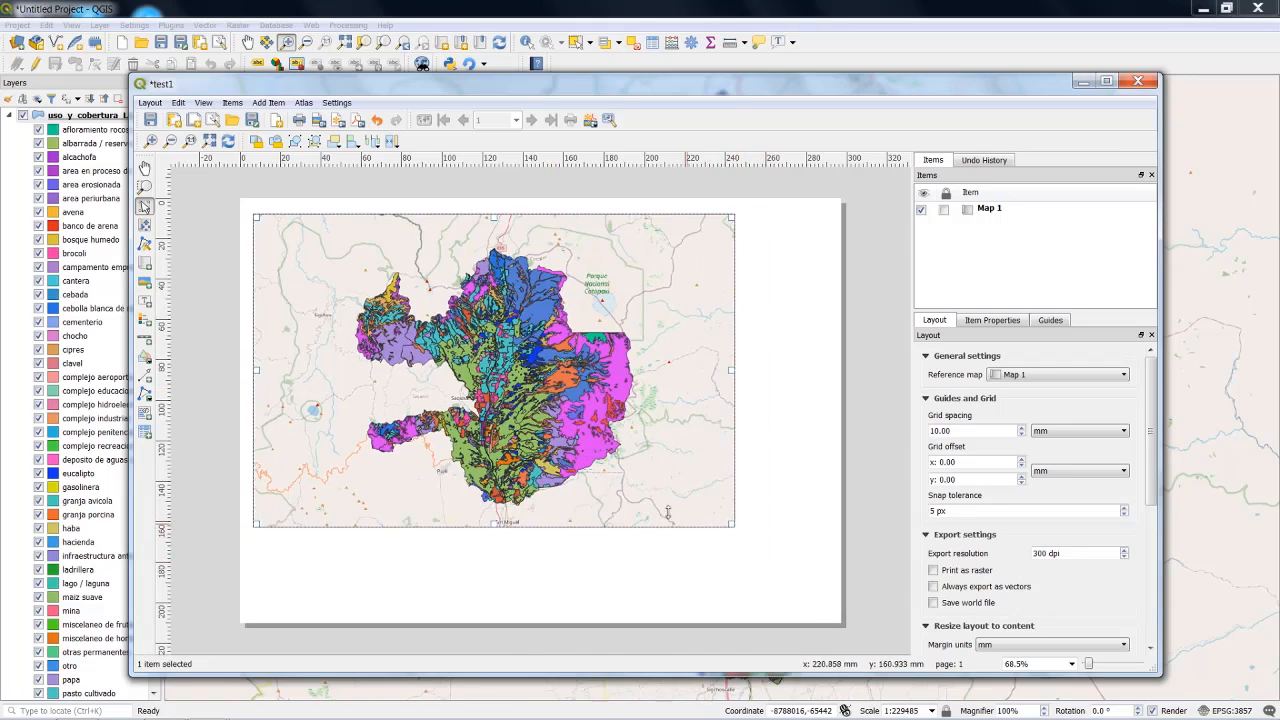
pyautogui.click(762, 504)
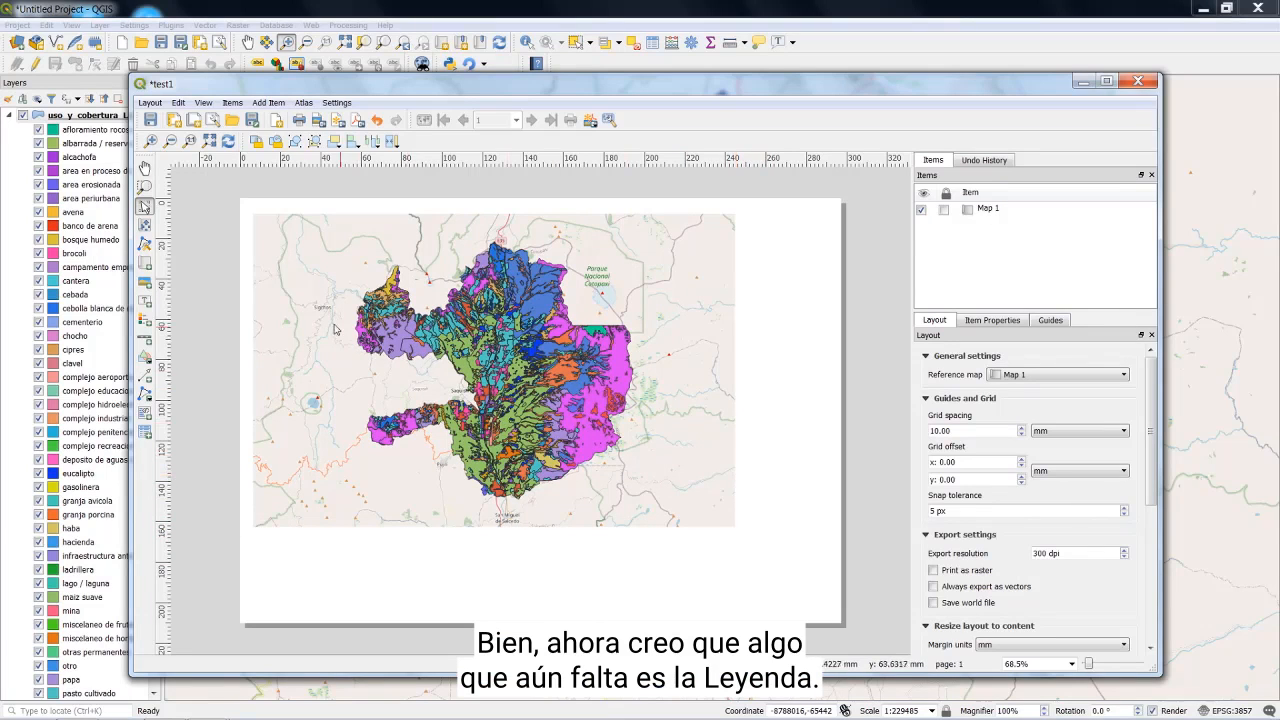
# Add a legend to the layout page, placed beside the map's right edge and level with its top
pyautogui.click(279, 104)
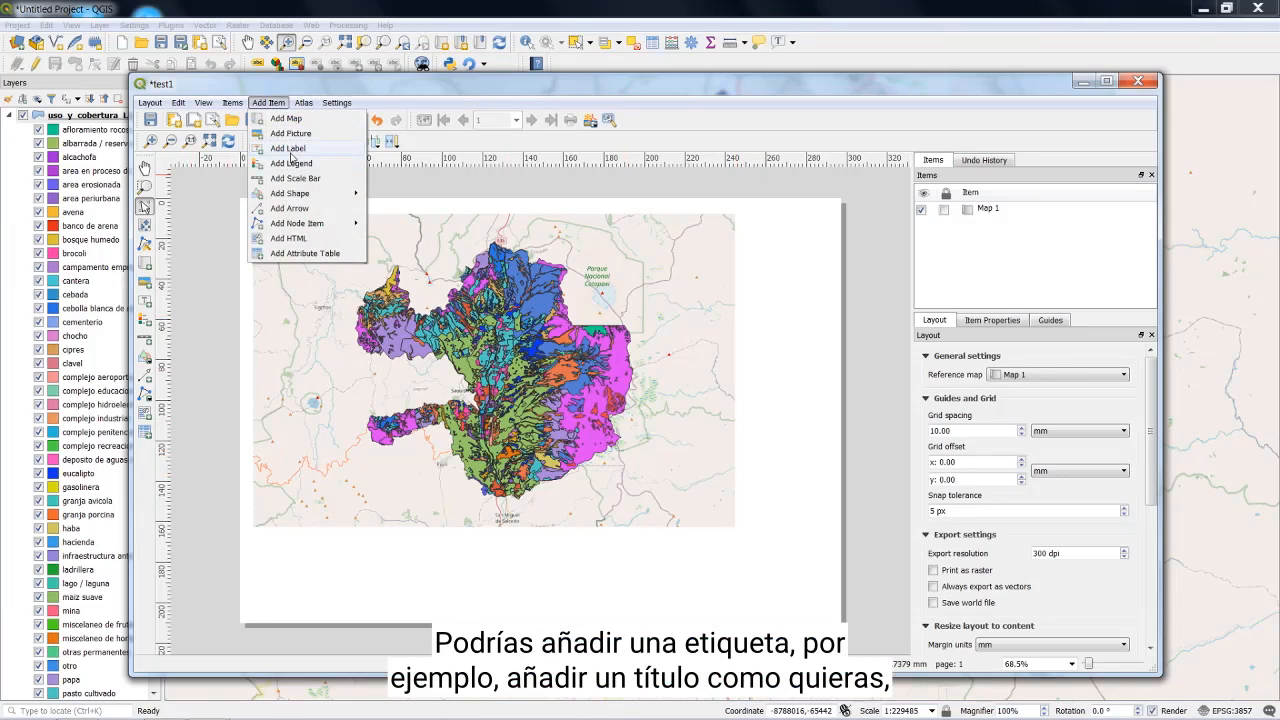
pyautogui.click(290, 150)
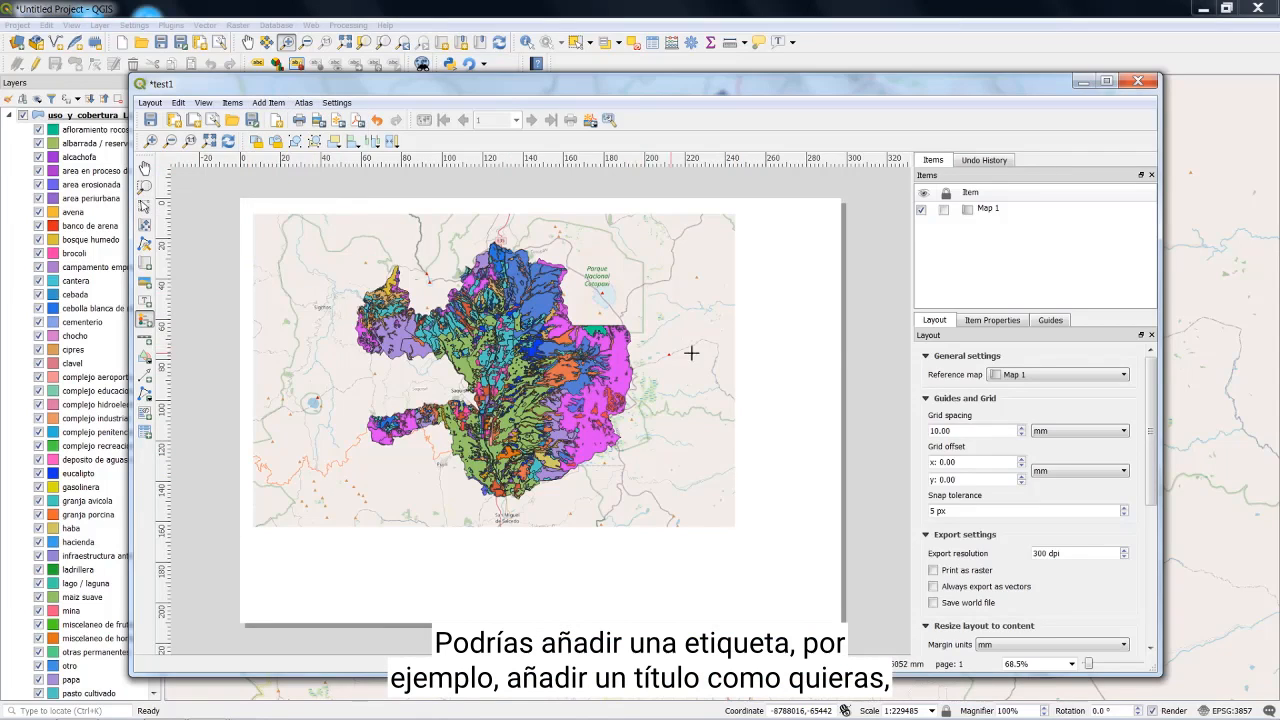
pyautogui.moveTo(734, 218); pyautogui.dragTo(843, 535)
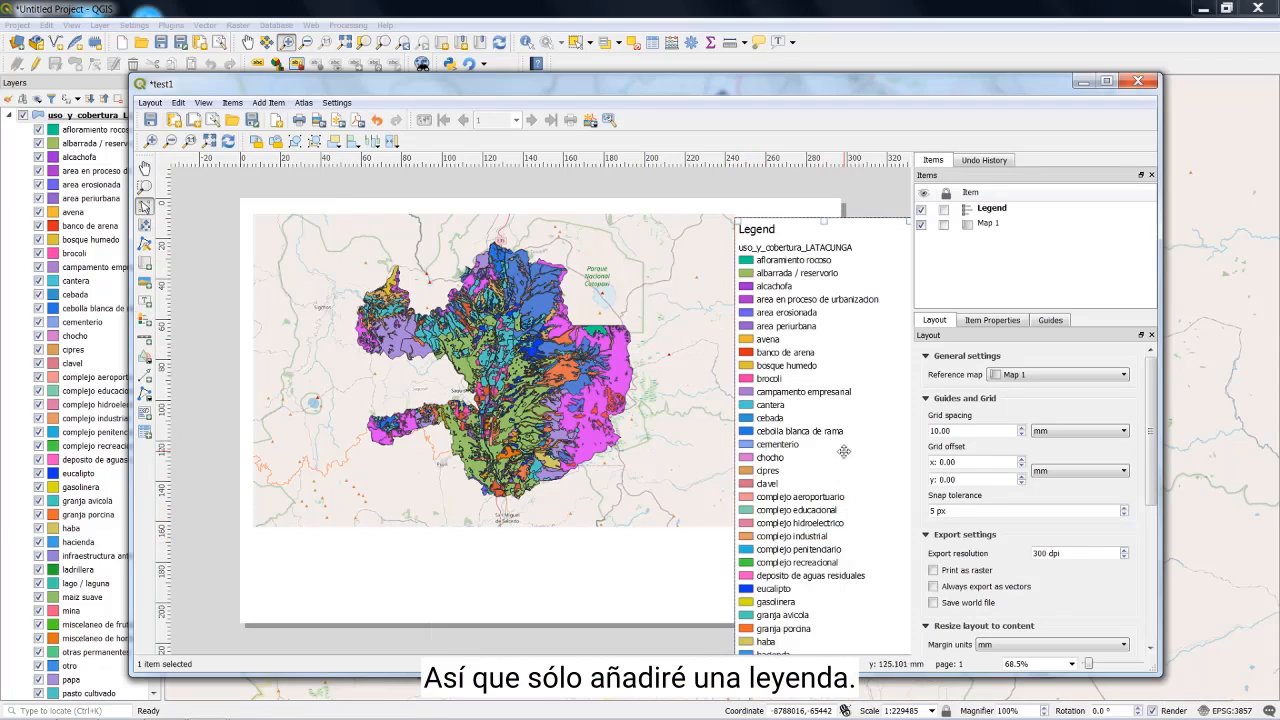
# Move the legend into the page's upper-right corner, overlapping the map's edge, and narrow the map slightly from its right side
pyautogui.moveTo(779, 227); pyautogui.dragTo(733, 220)
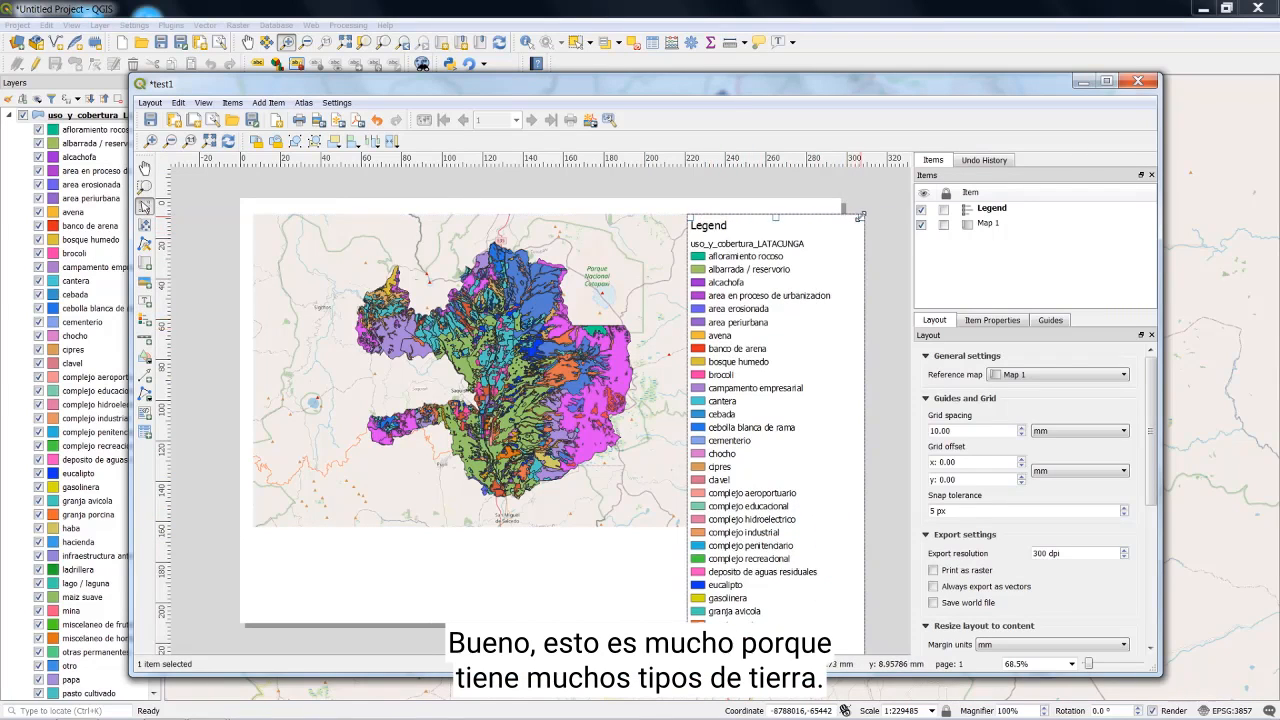
pyautogui.moveTo(857, 216); pyautogui.dragTo(735, 320)
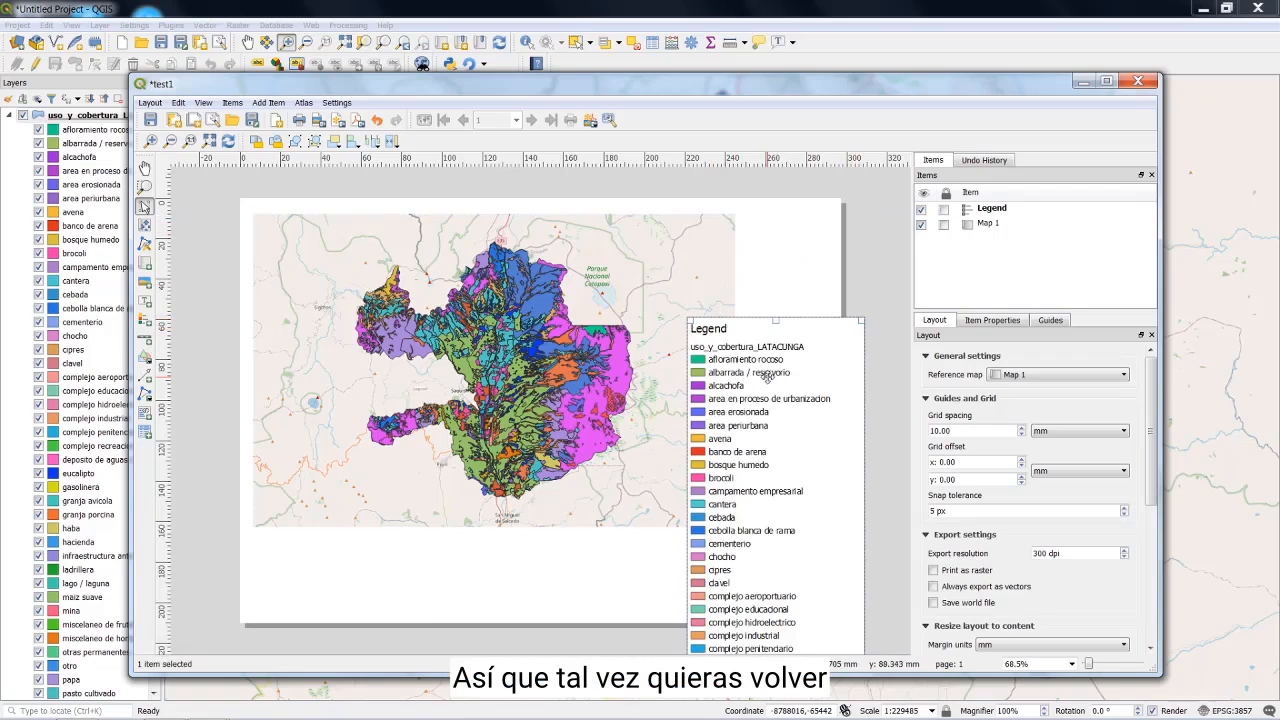
pyautogui.moveTo(750, 408); pyautogui.dragTo(750, 370)
pyautogui.click(733, 226)
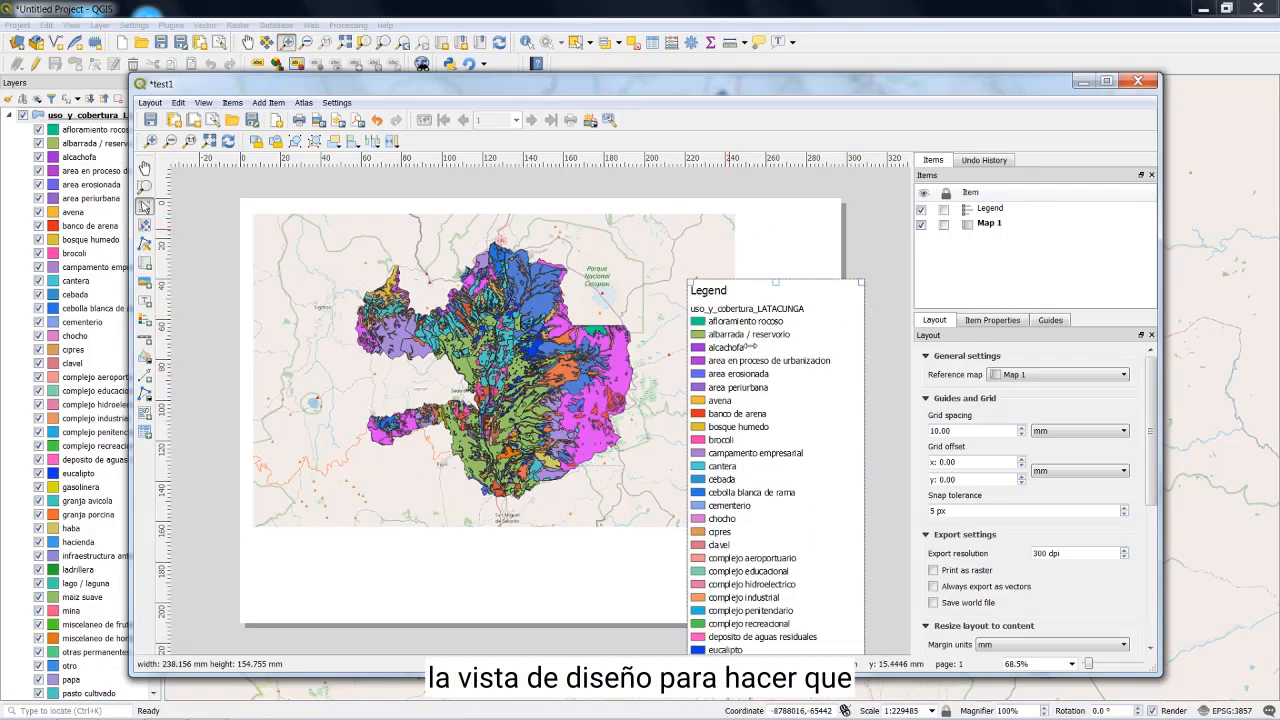
pyautogui.click(756, 360)
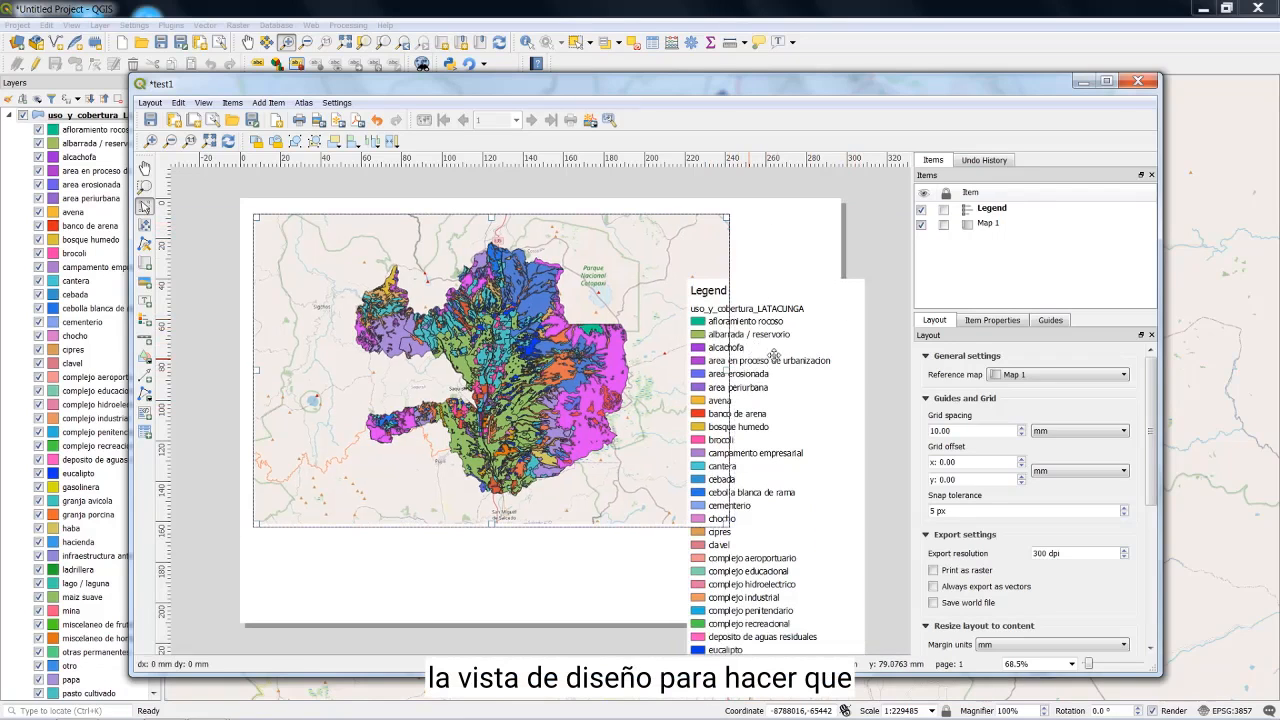
pyautogui.moveTo(773, 304); pyautogui.dragTo(750, 236)
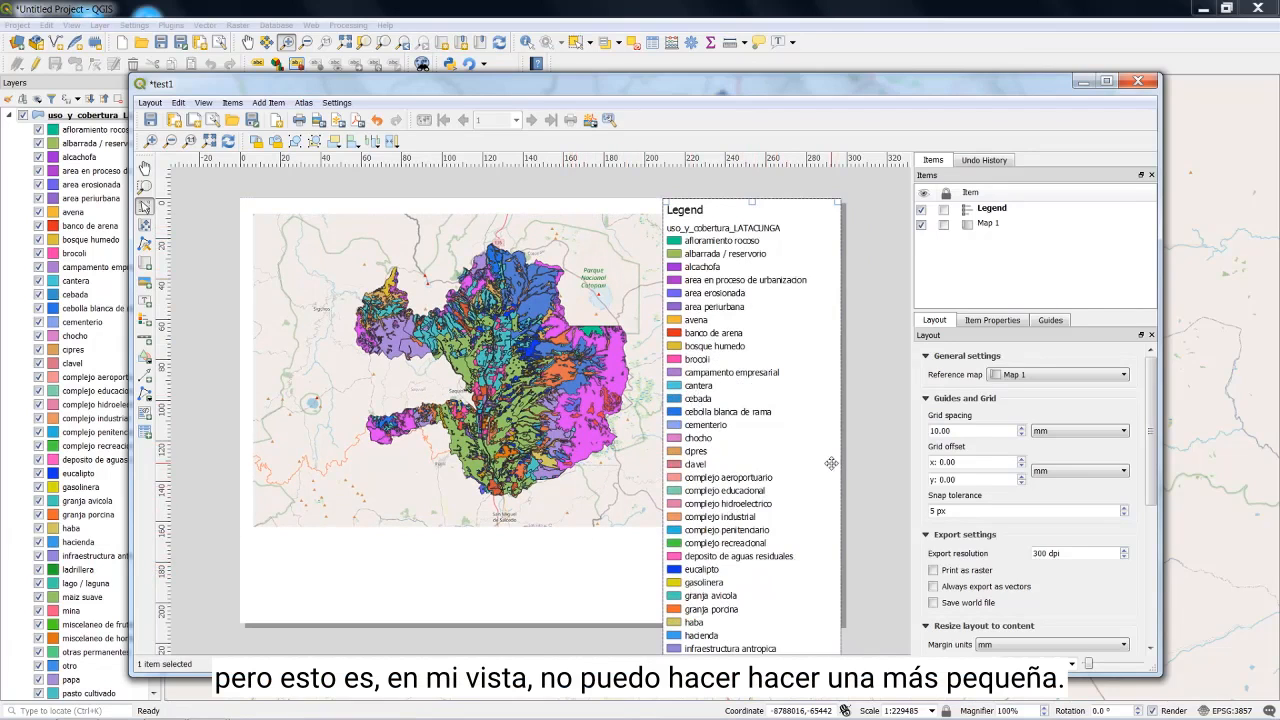
pyautogui.click(612, 527)
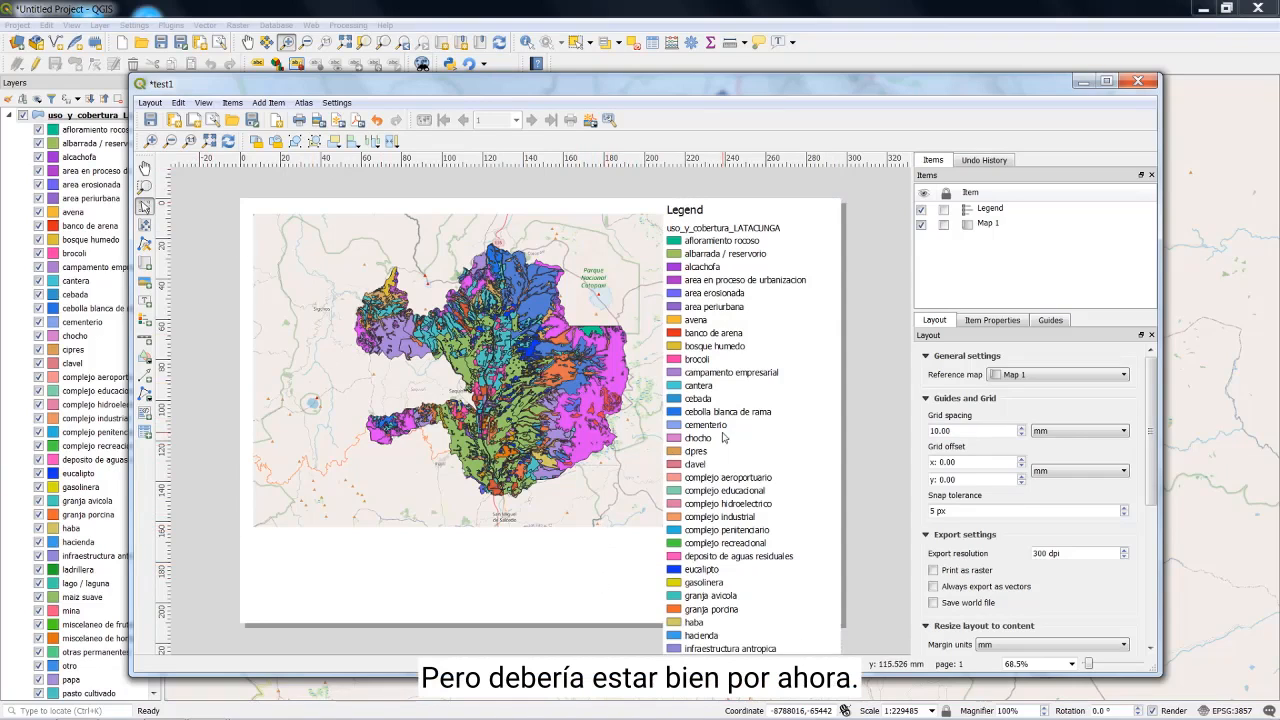
pyautogui.click(737, 505)
pyautogui.moveTo(842, 200); pyautogui.dragTo(760, 236)
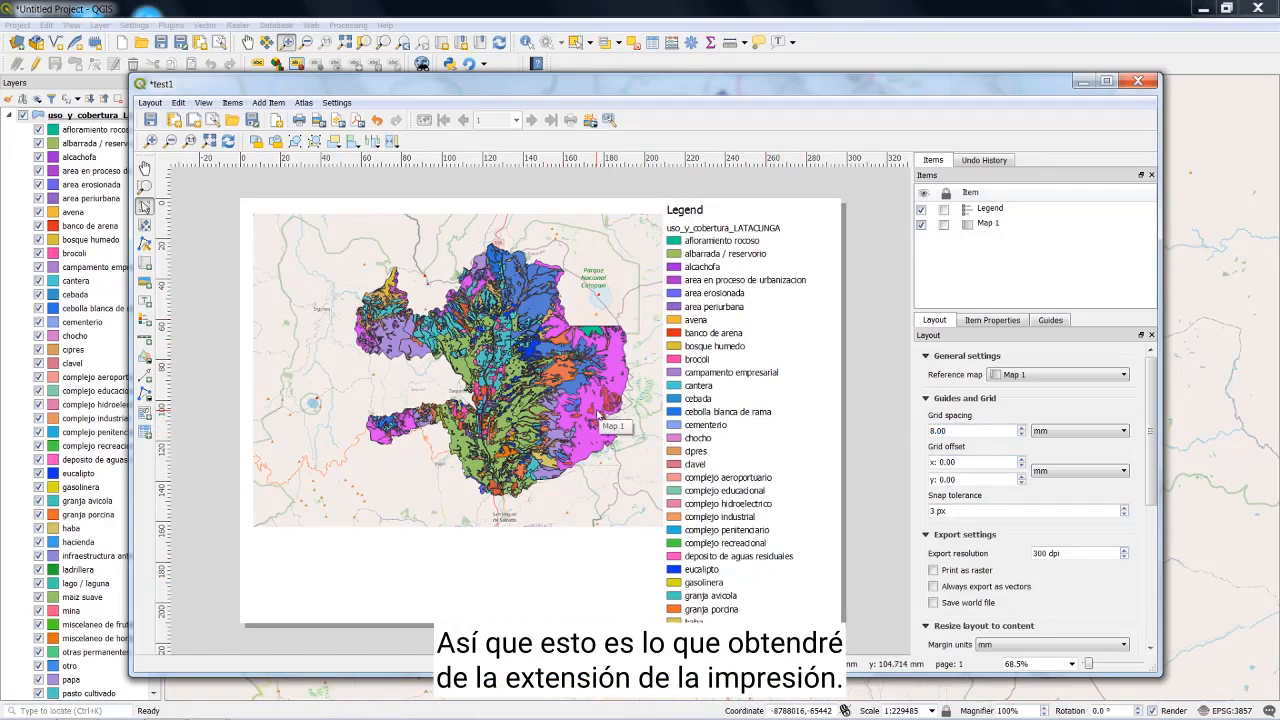
# Add a scale bar to the layout page, placed below the map near its left edge
pyautogui.click(268, 103)
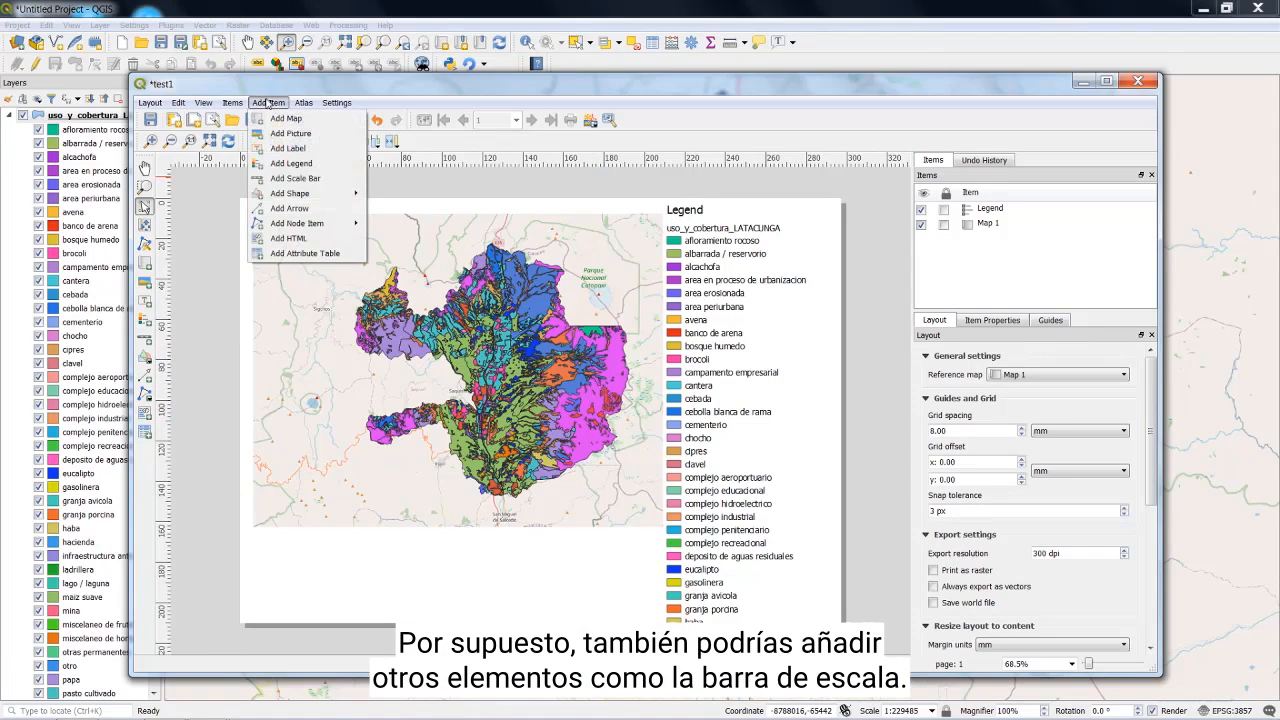
pyautogui.click(287, 178)
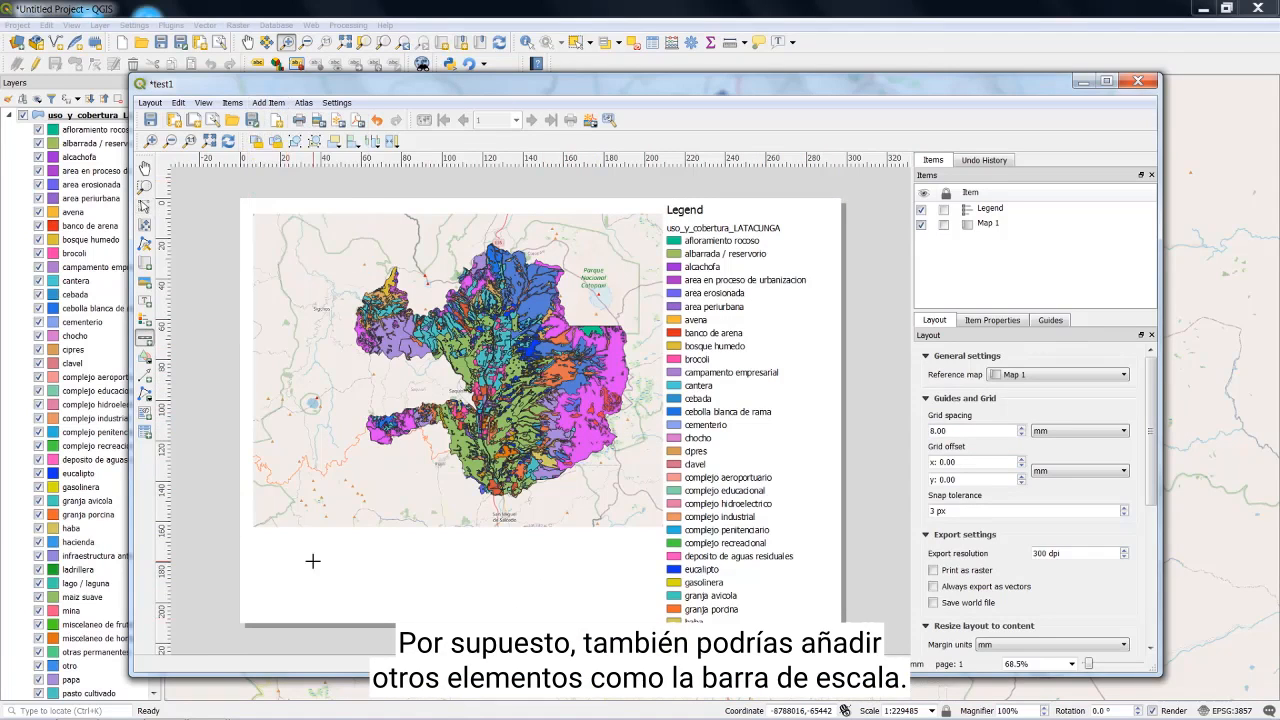
pyautogui.moveTo(257, 560)
pyautogui.mouseDown()
pyautogui.moveTo(551, 608)
pyautogui.moveTo(574, 585)
pyautogui.mouseUp()
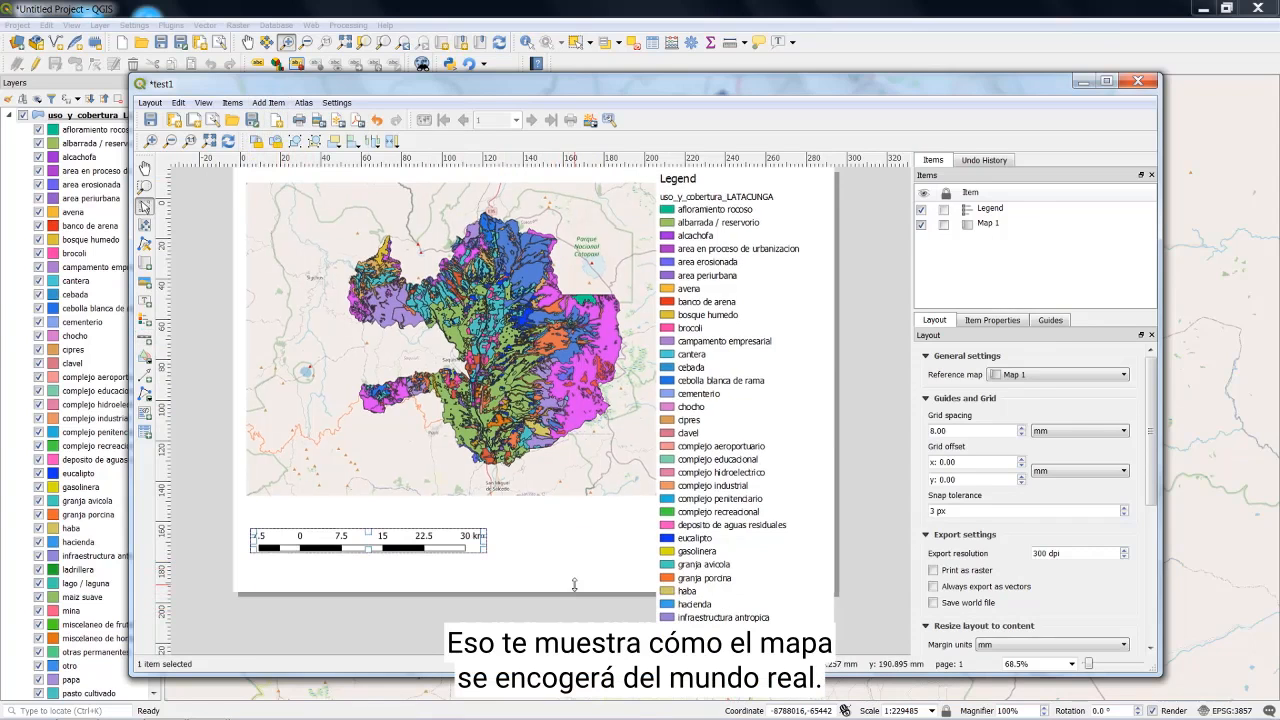
pyautogui.click(544, 569)
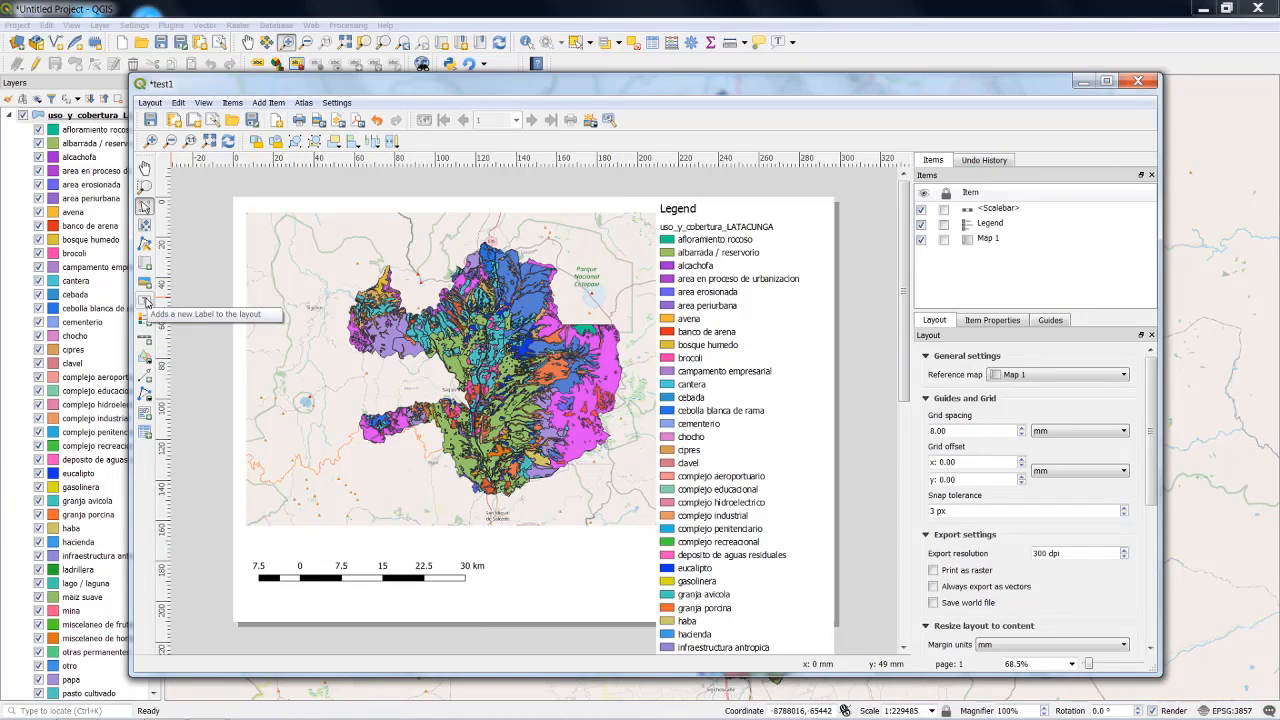
# Try to add a label to the layout page below the map, beside the scale bar
pyautogui.click(146, 302)
pyautogui.click(530, 539)
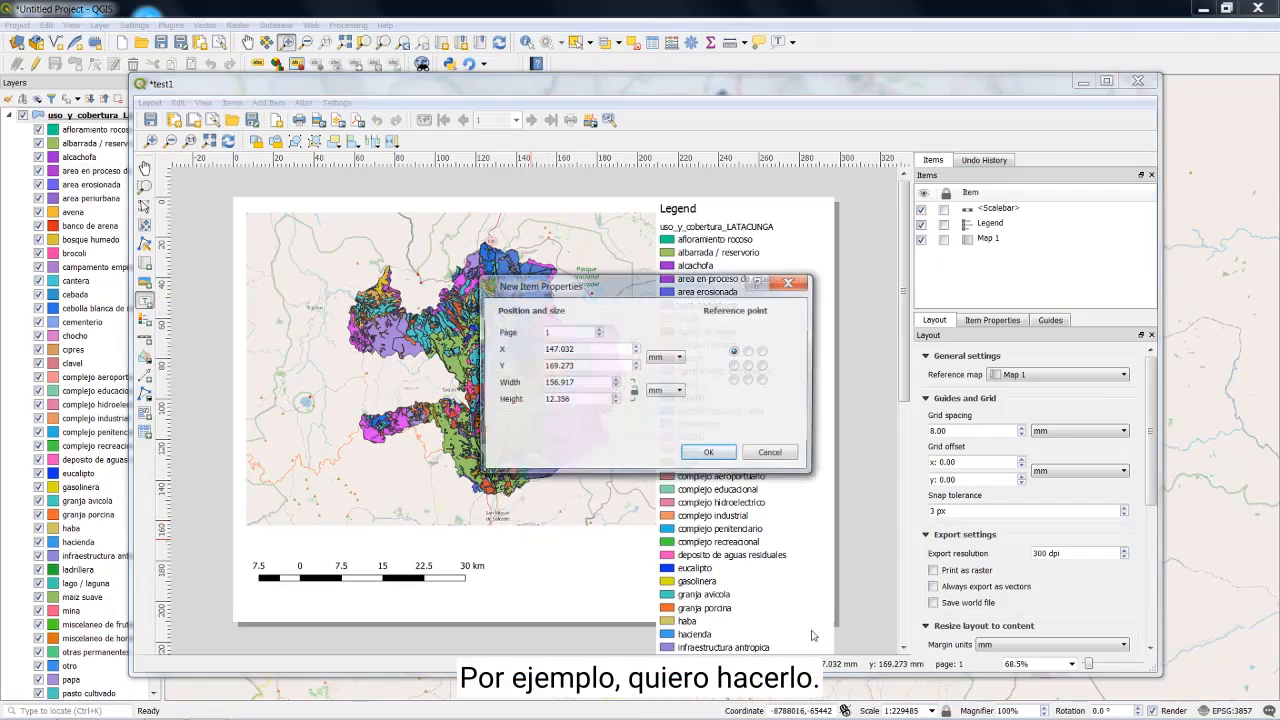
pyautogui.click(727, 461)
pyautogui.scroll(1, 563, 560)
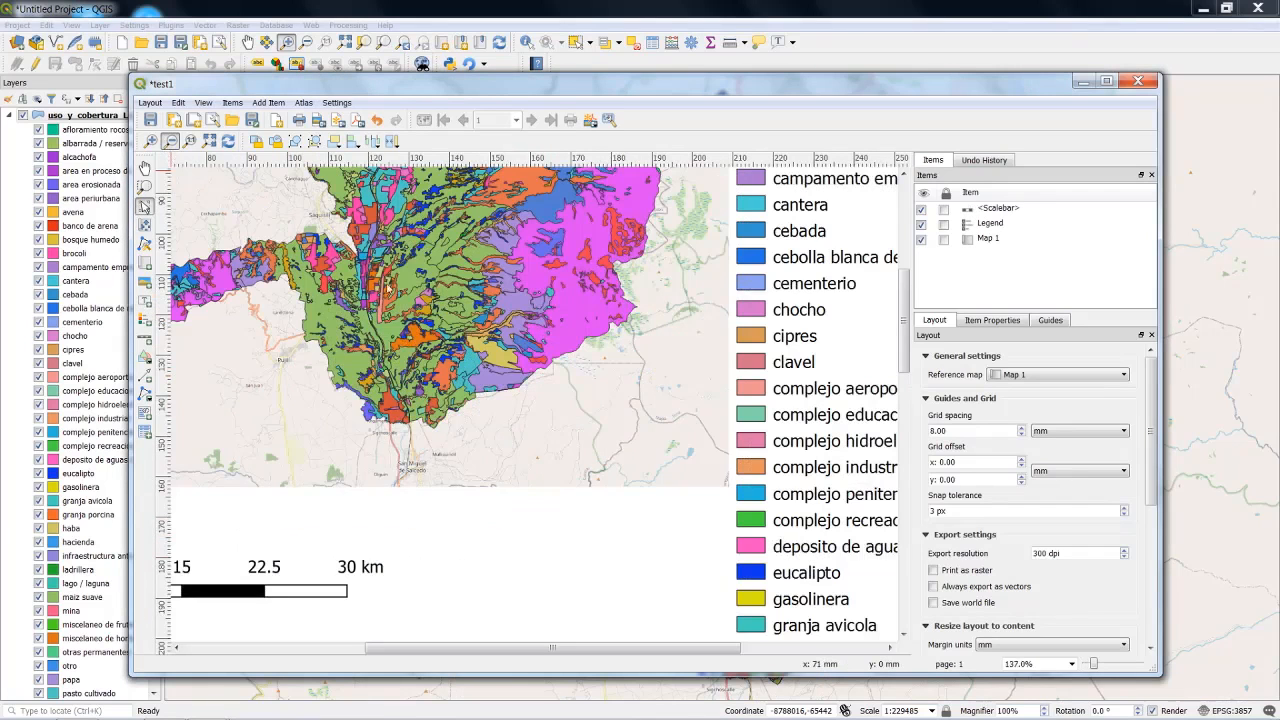
pyautogui.scroll(-1, 467, 328)
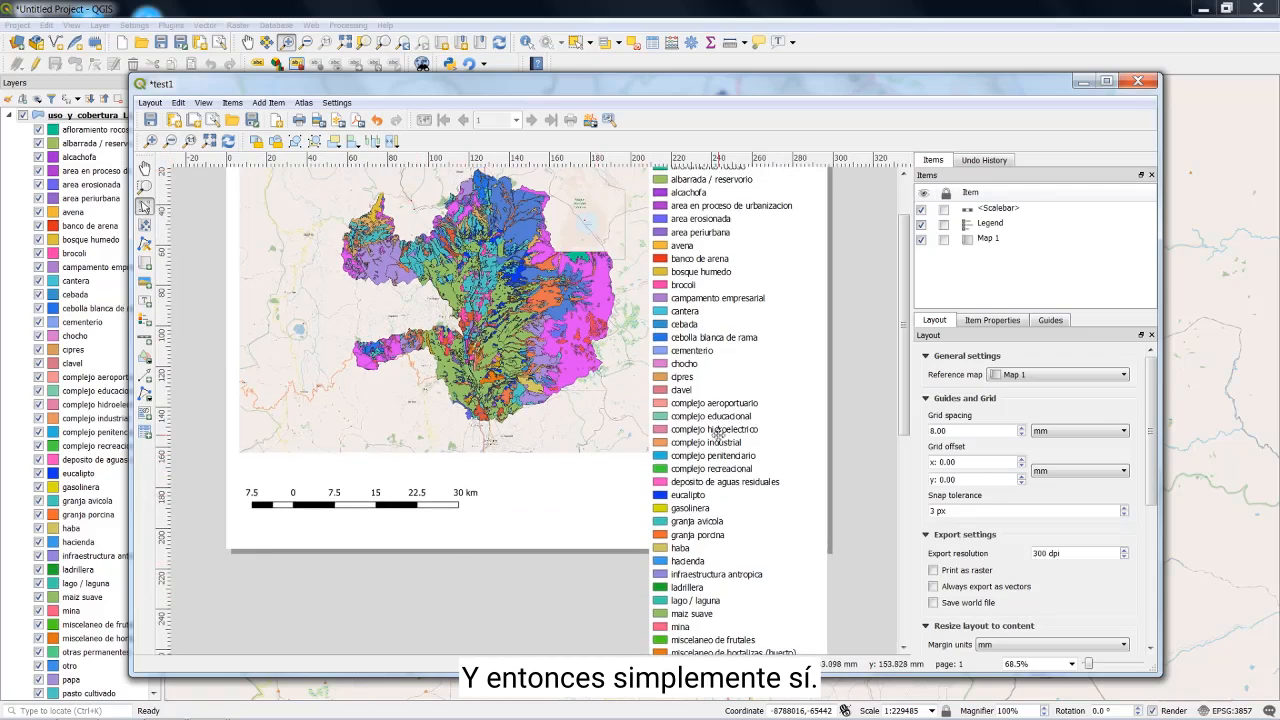
pyautogui.moveTo(910, 258); pyautogui.dragTo(907, 177)
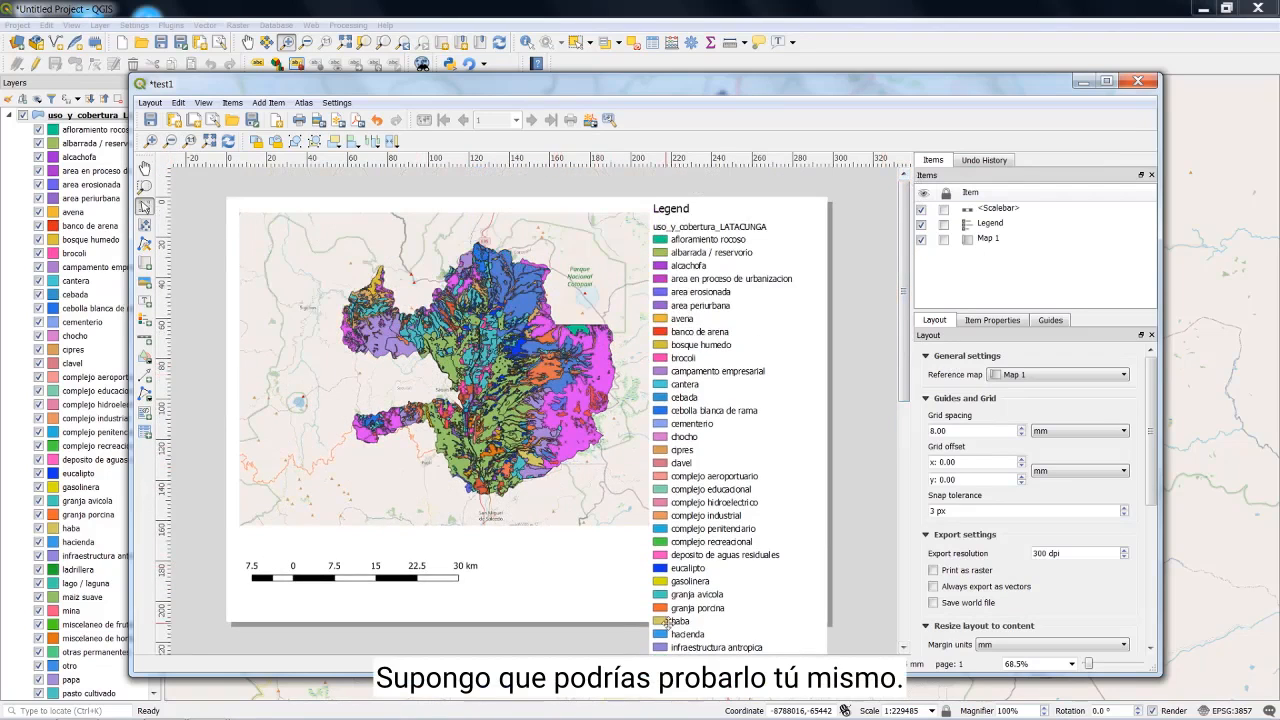
pyautogui.moveTo(1153, 470); pyautogui.dragTo(1138, 610)
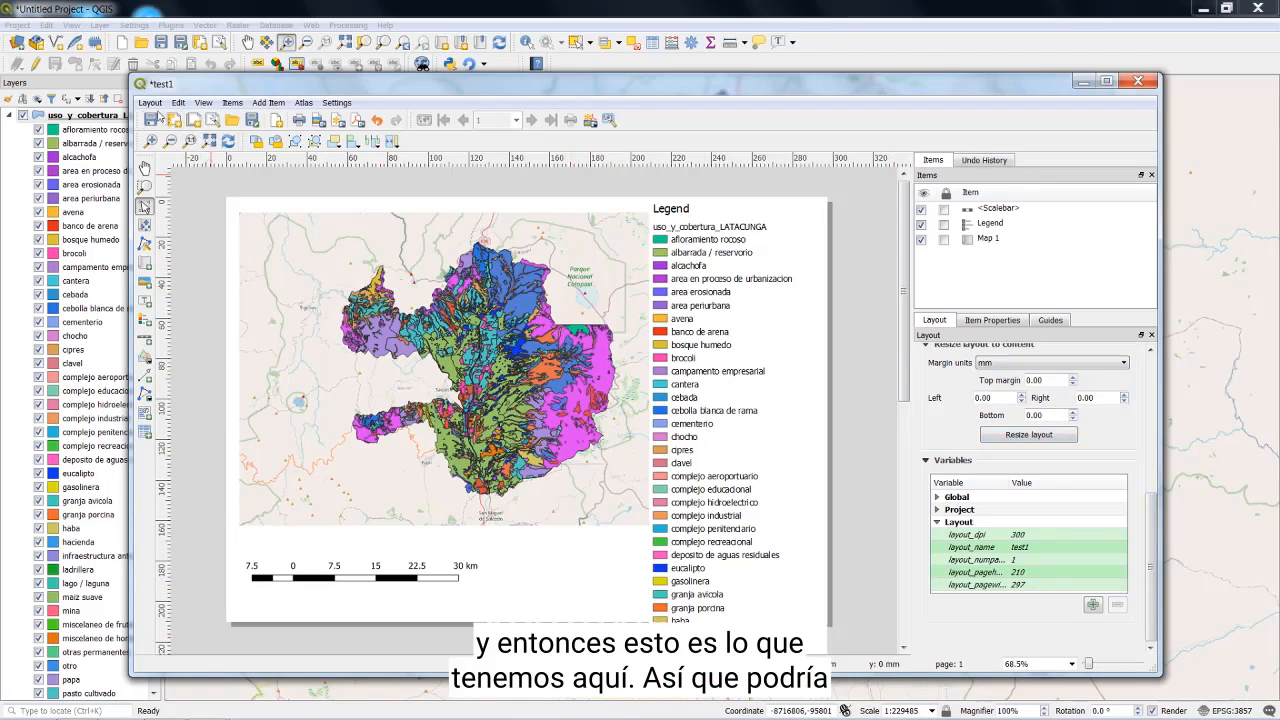
pyautogui.click(150, 103)
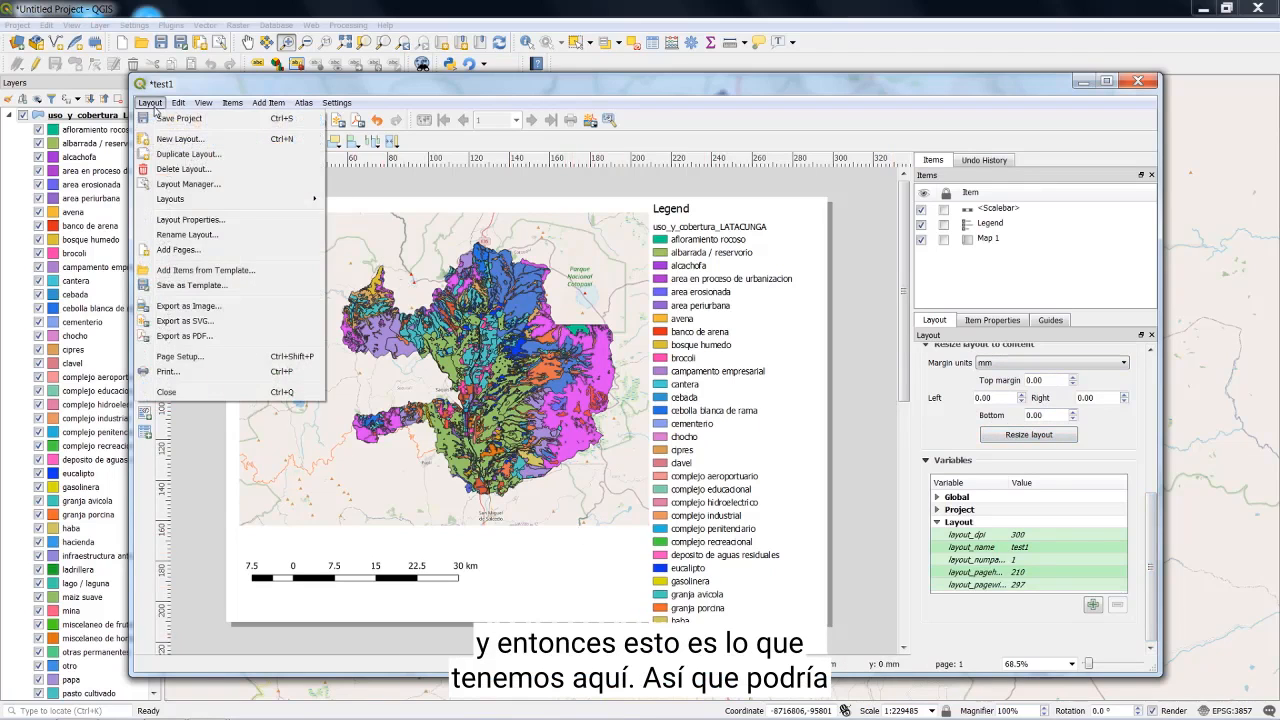
pyautogui.click(186, 306)
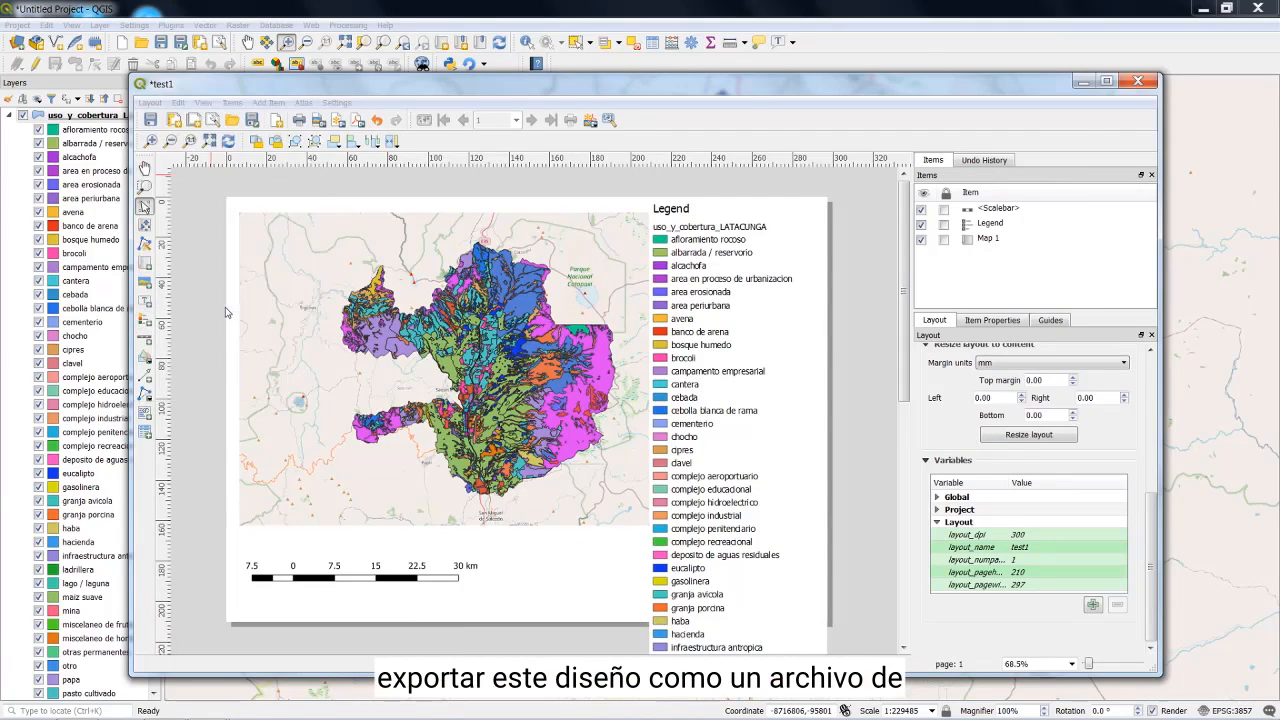
pyautogui.moveTo(448, 112); pyautogui.dragTo(663, 168)
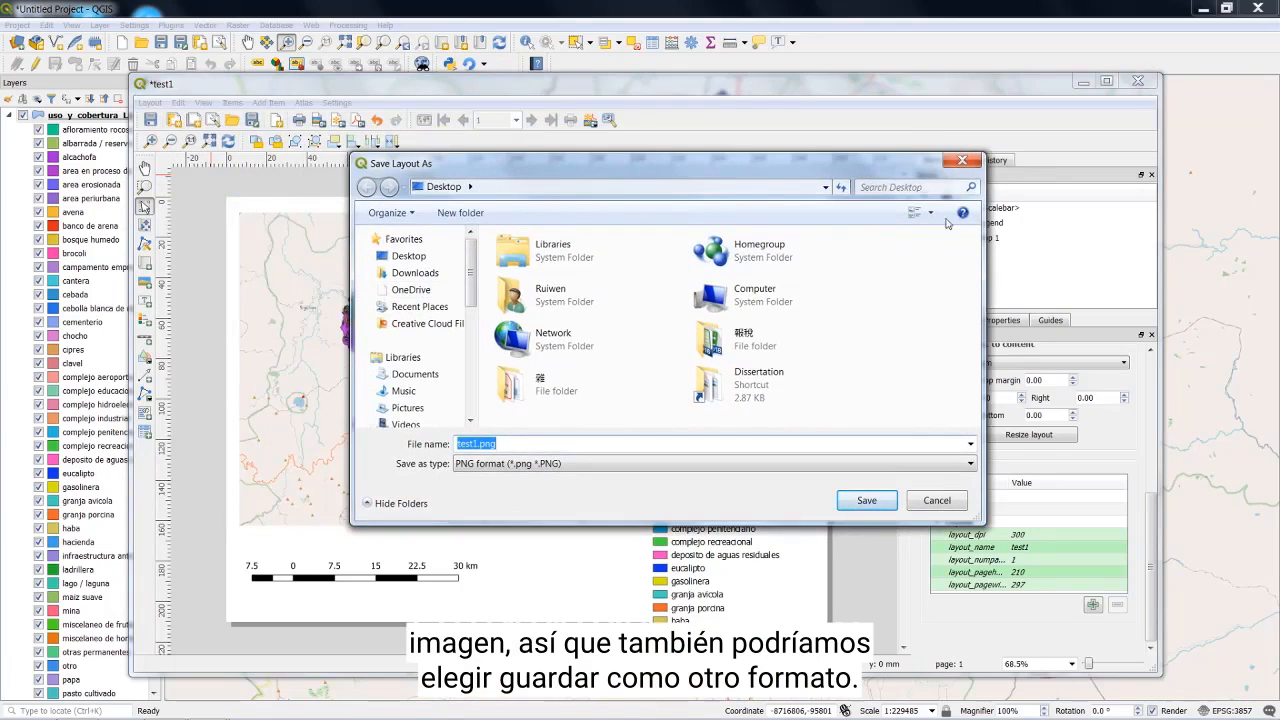
pyautogui.click(962, 160)
# Export the layout as the PNG image test1.png on the Desktop at 300 dpi, without generating a world file
pyautogui.click(150, 103)
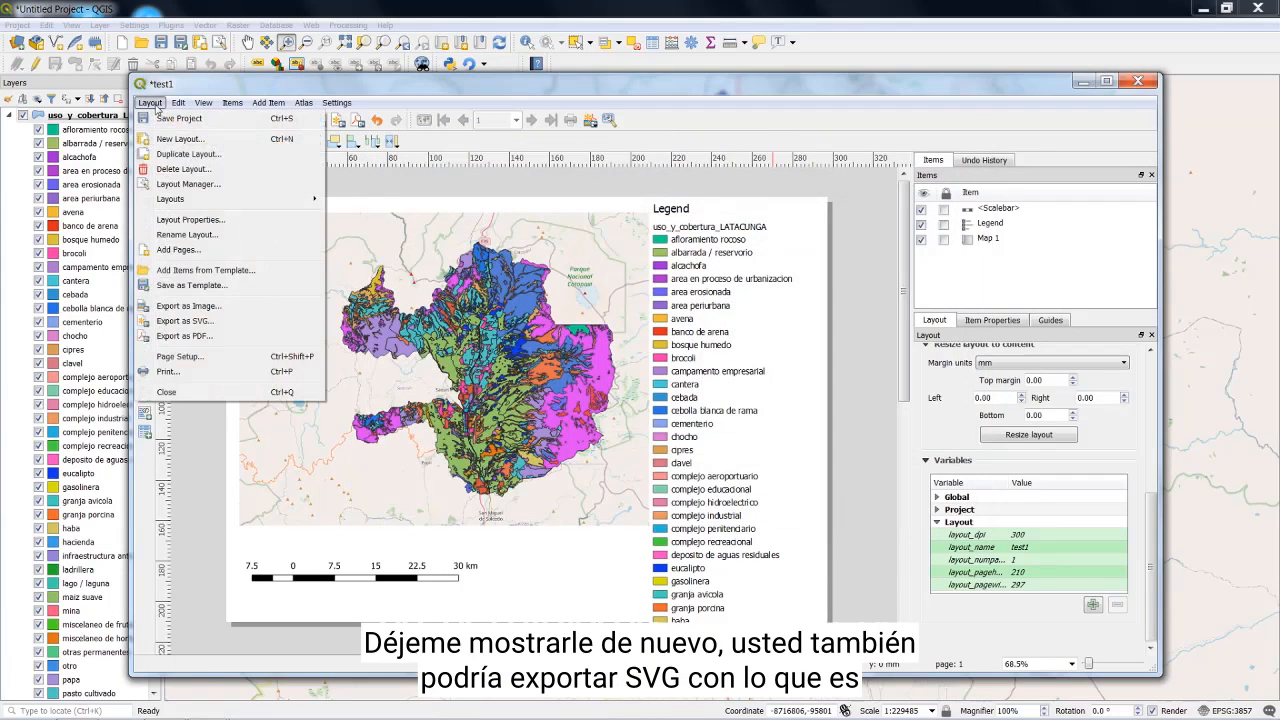
pyautogui.click(224, 310)
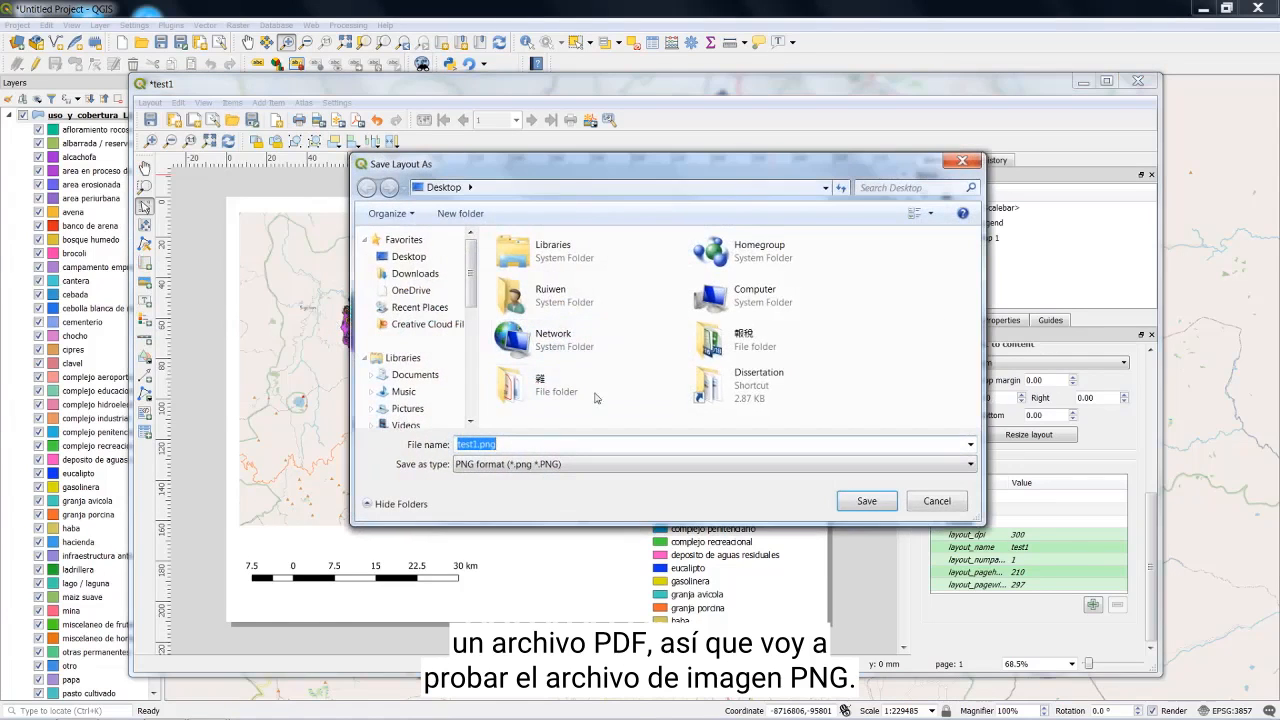
pyautogui.click(848, 508)
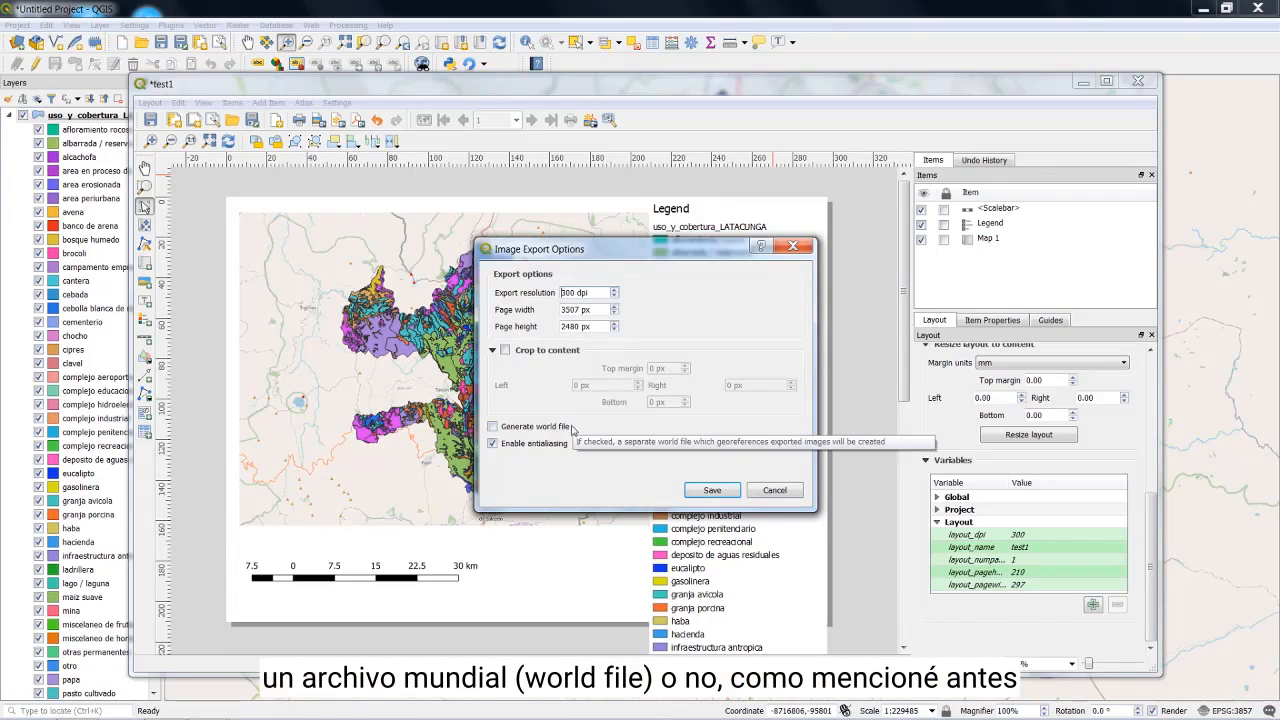
pyautogui.click(700, 489)
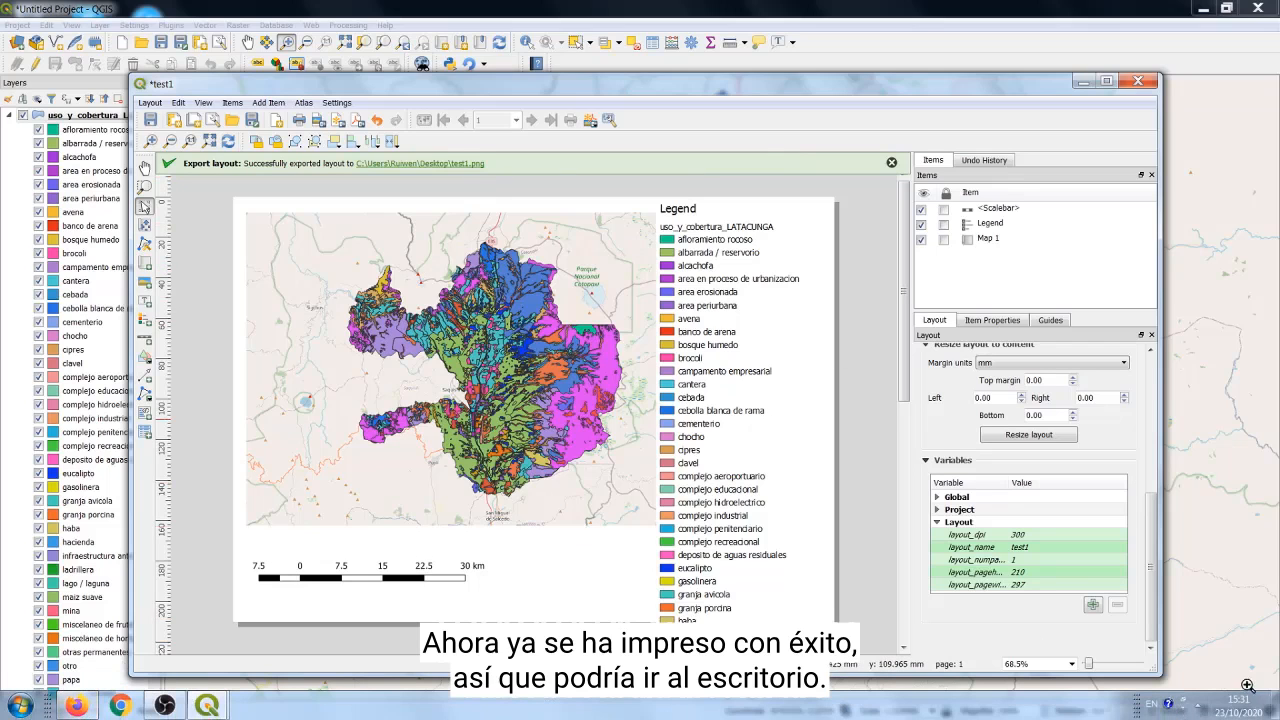
# Show the desktop and open the exported test1.png in Windows Photo Viewer
pyautogui.click(1272, 710)
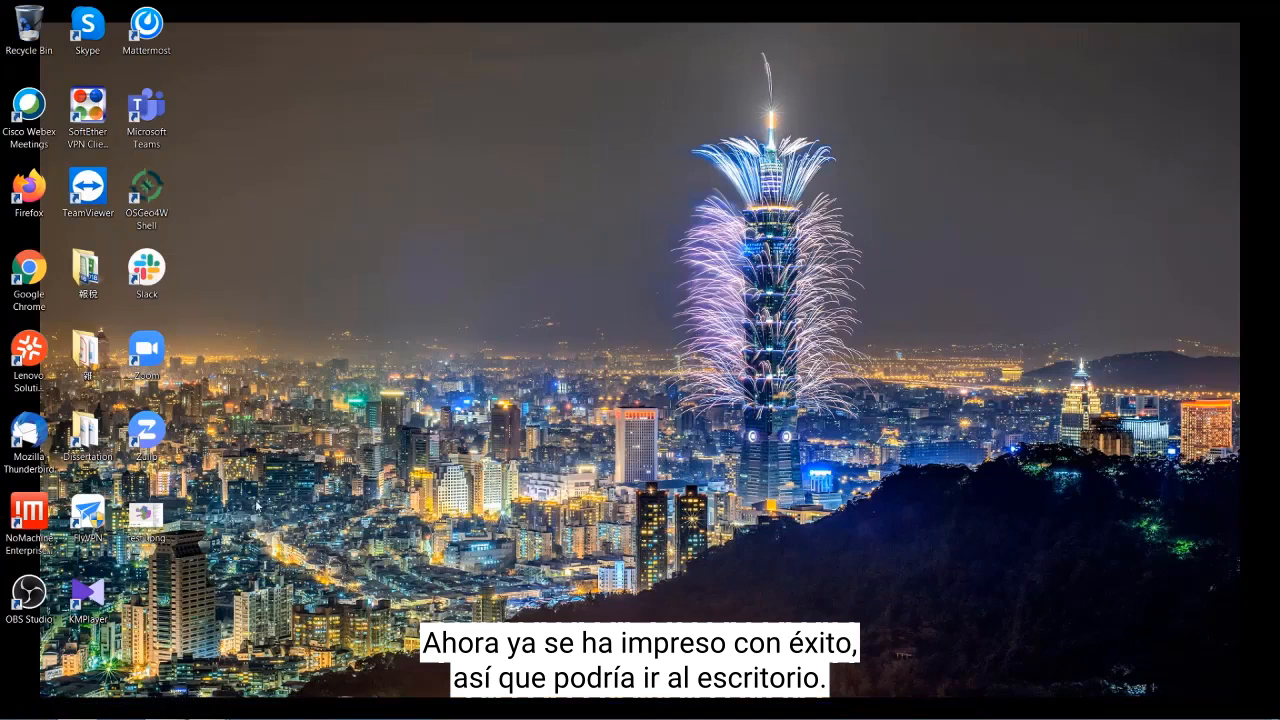
pyautogui.rightClick(146, 528)
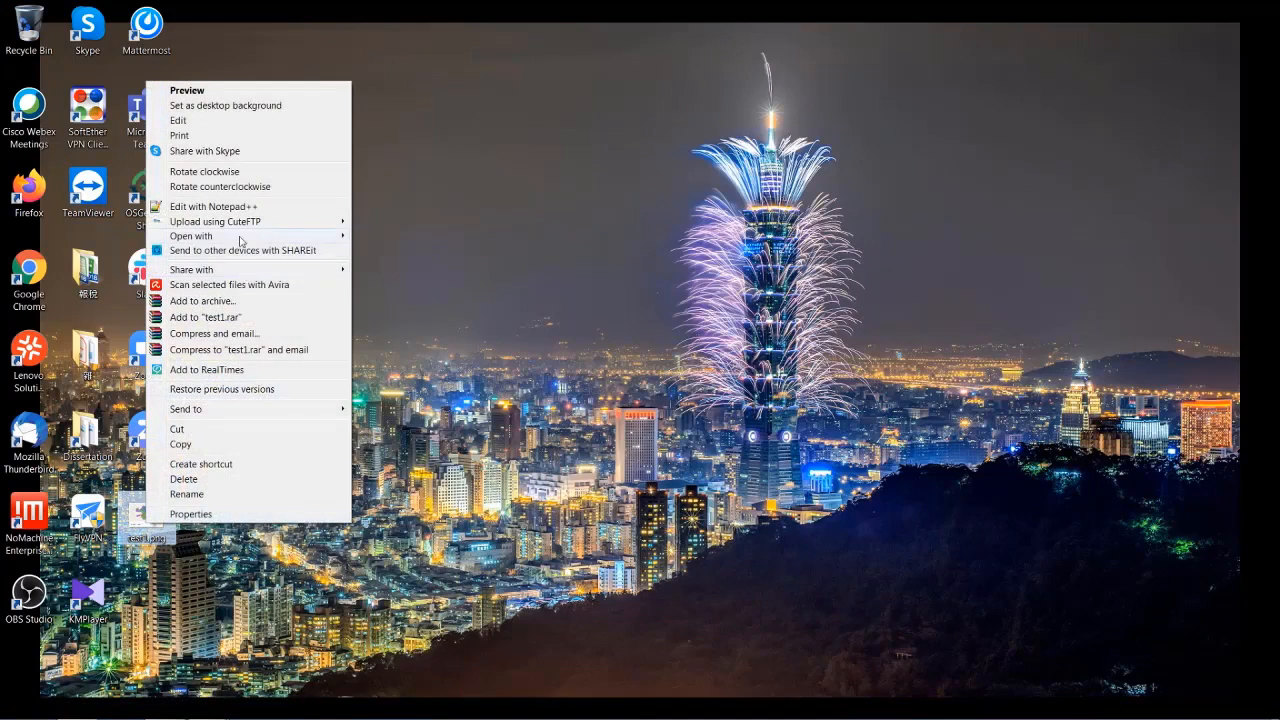
pyautogui.moveTo(347, 235)
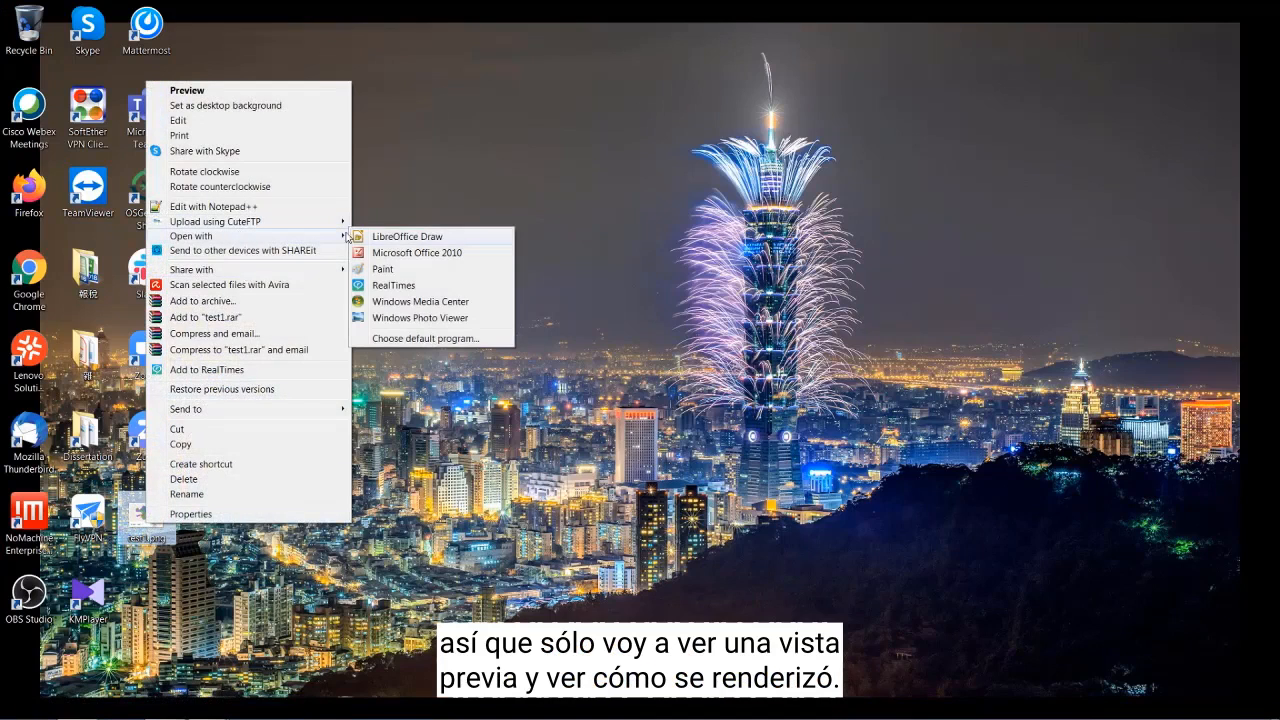
pyautogui.click(397, 317)
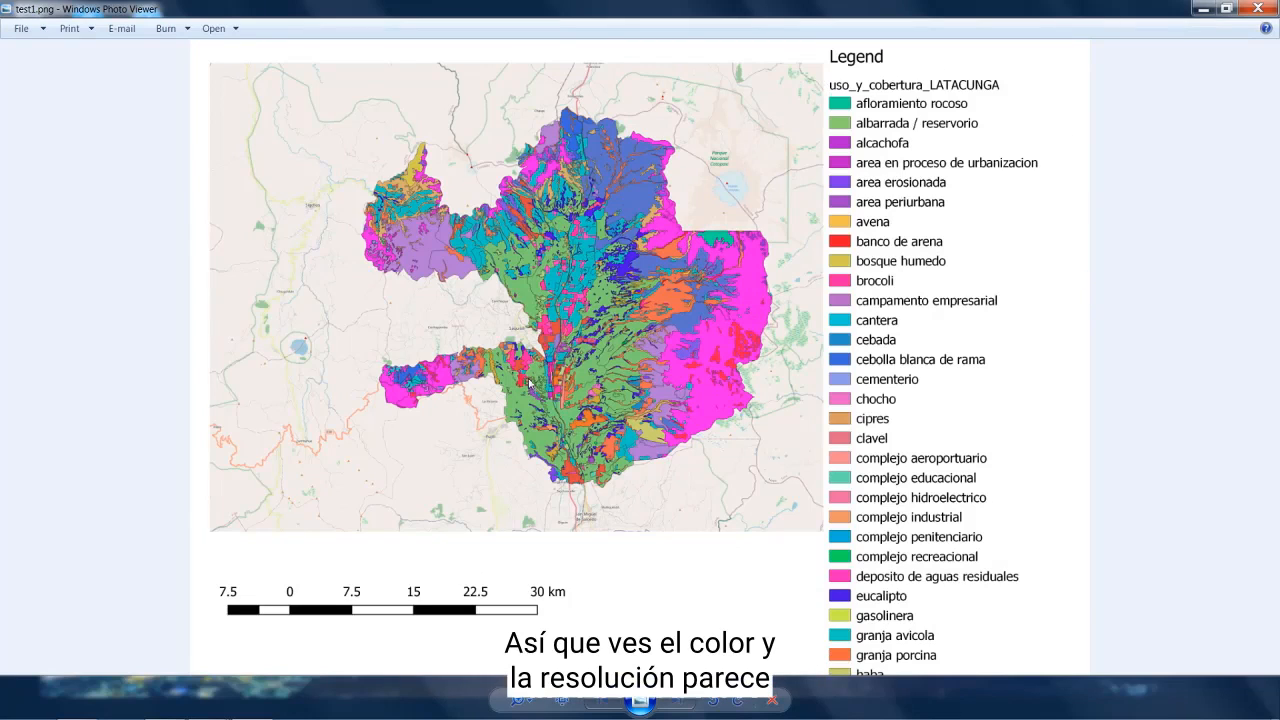
# Inspect the exported map's colours and resolution at actual size across the whole image, and close the viewer
pyautogui.click(556, 701)
pyautogui.moveTo(640, 337); pyautogui.dragTo(1072, 326)
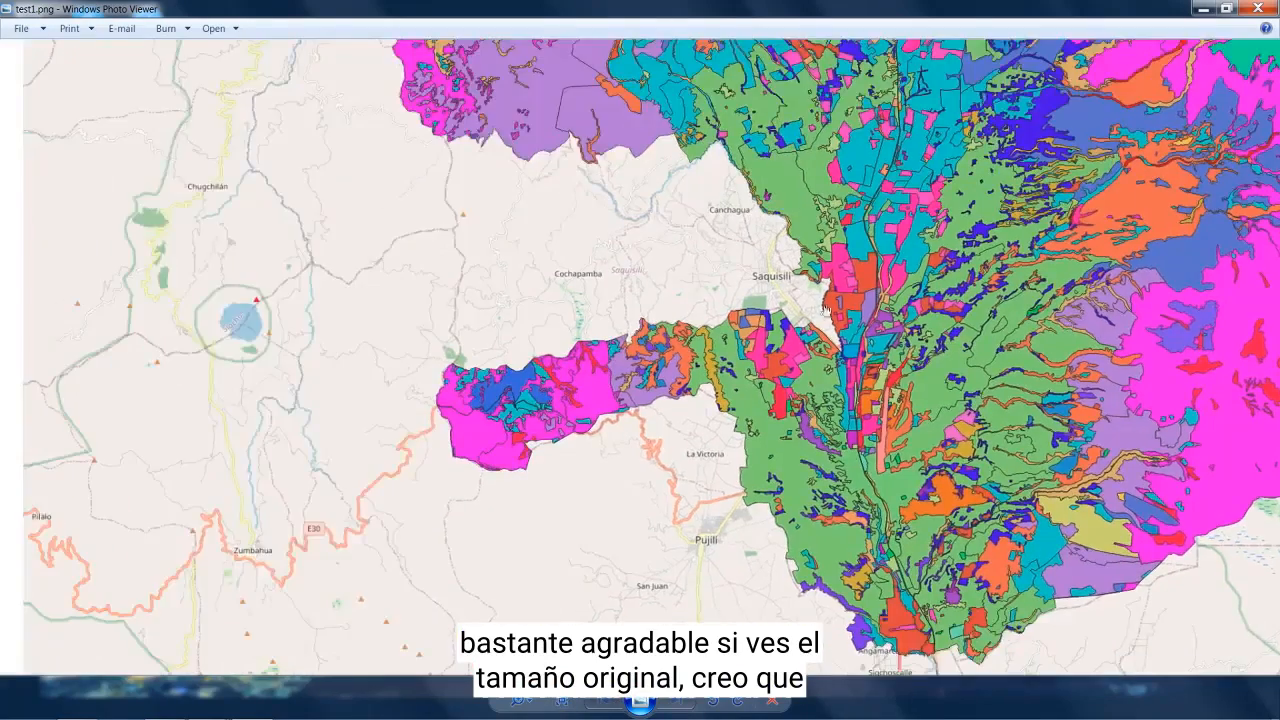
pyautogui.moveTo(972, 95); pyautogui.dragTo(515, 190)
pyautogui.moveTo(678, 488); pyautogui.dragTo(581, 217)
pyautogui.moveTo(536, 384); pyautogui.dragTo(925, 295)
pyautogui.moveTo(787, 292); pyautogui.dragTo(710, 527)
pyautogui.moveTo(754, 304); pyautogui.dragTo(633, 367)
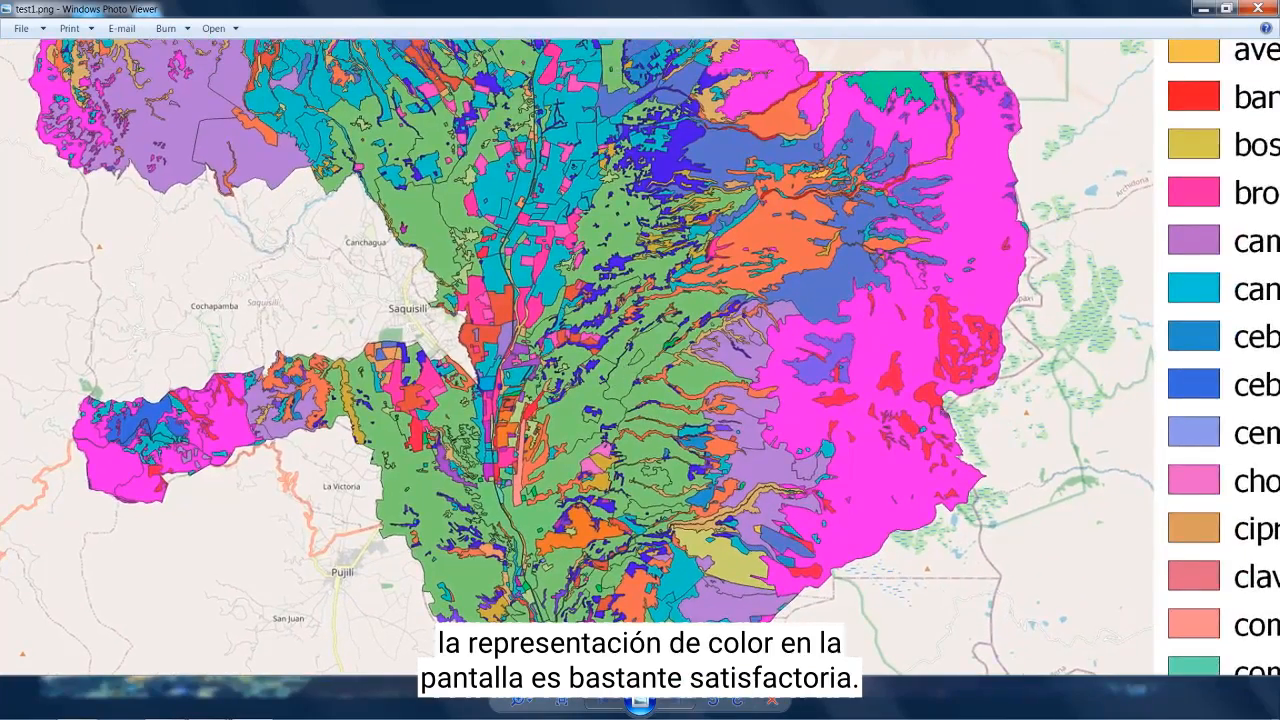
pyautogui.click(1257, 8)
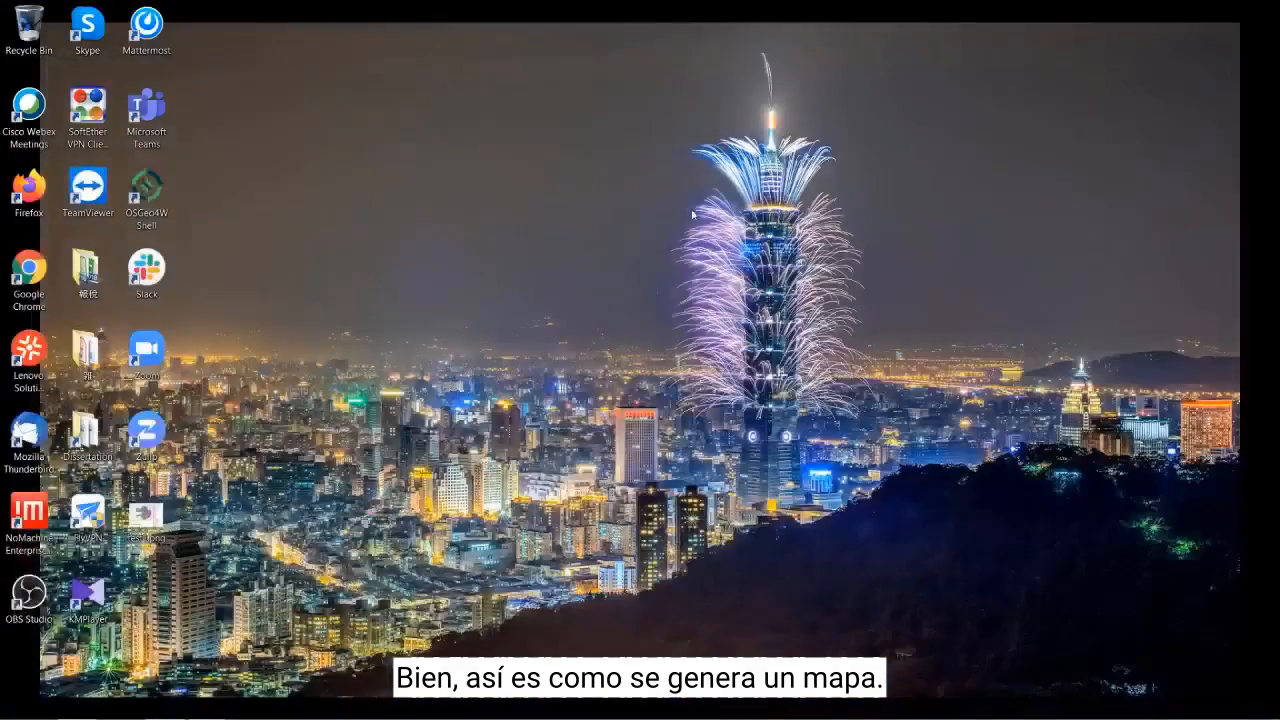
# Switch back to the test1 layout window in QGIS and close it
pyautogui.moveTo(207, 705)
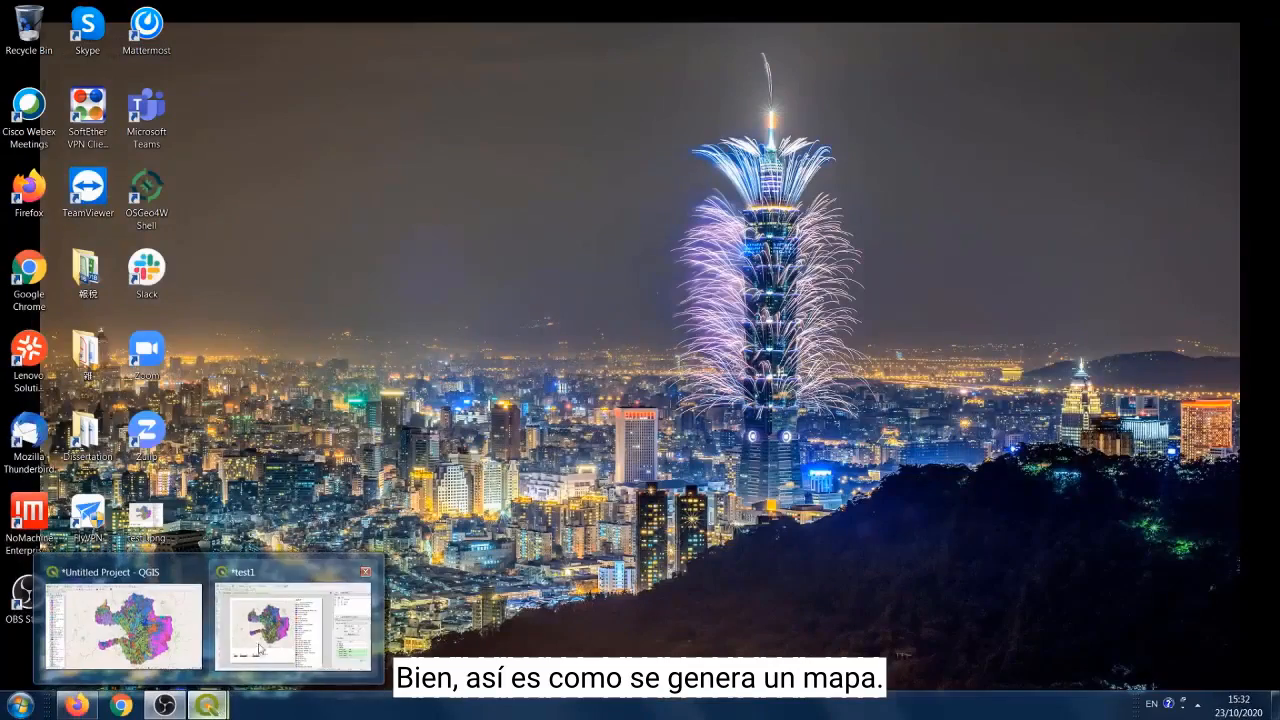
pyautogui.moveTo(262, 641)
pyautogui.click(340, 648)
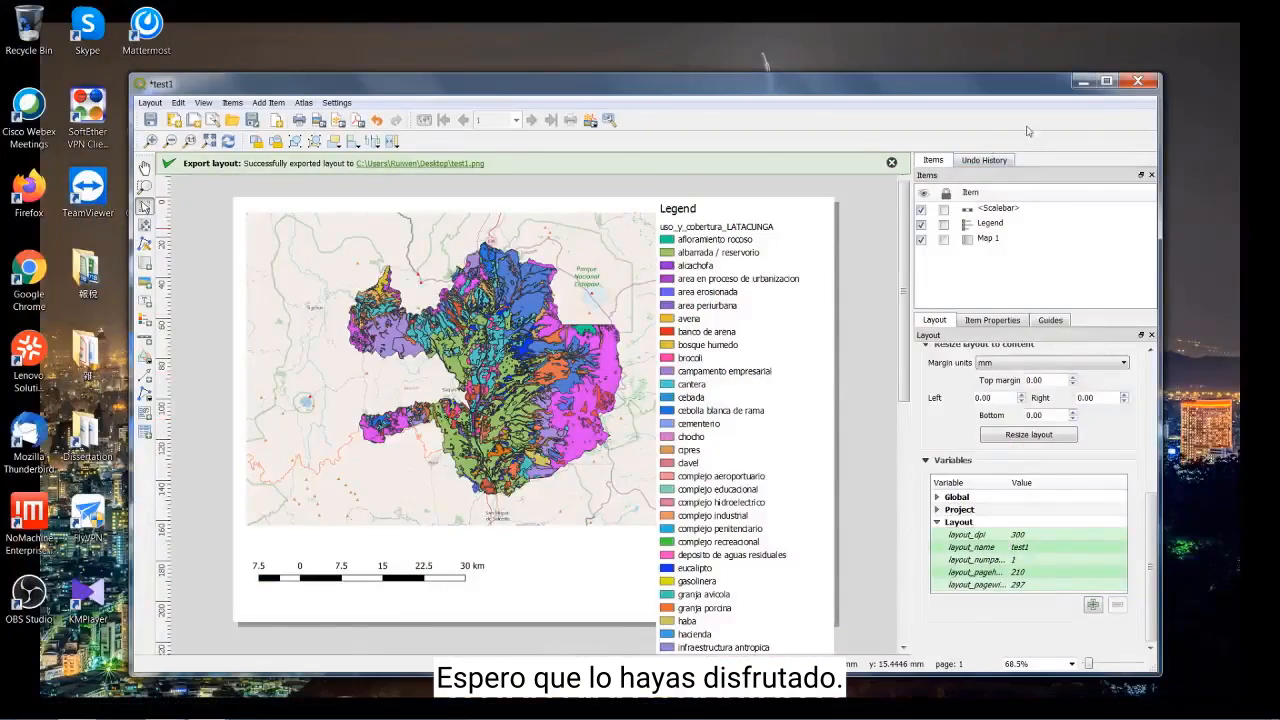
pyautogui.click(1137, 81)
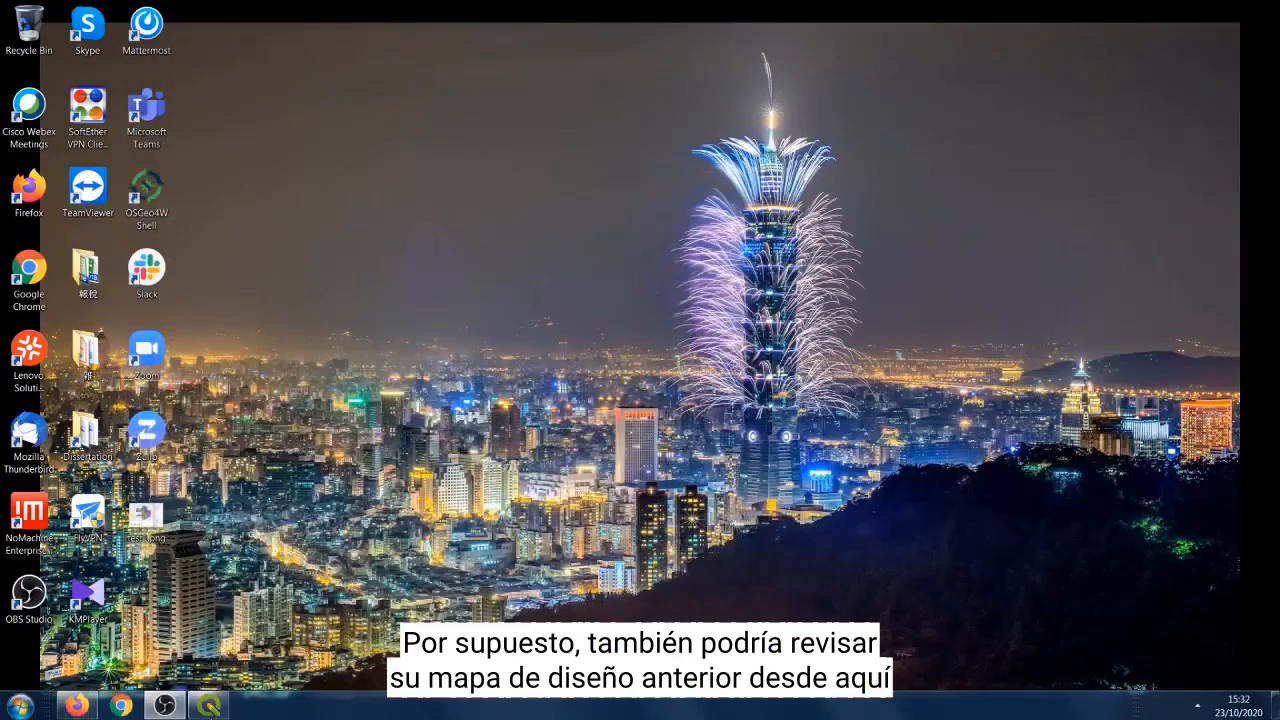
# Switch back to the main QGIS project window and open the Layout Manager
pyautogui.moveTo(206, 706)
pyautogui.click(268, 556)
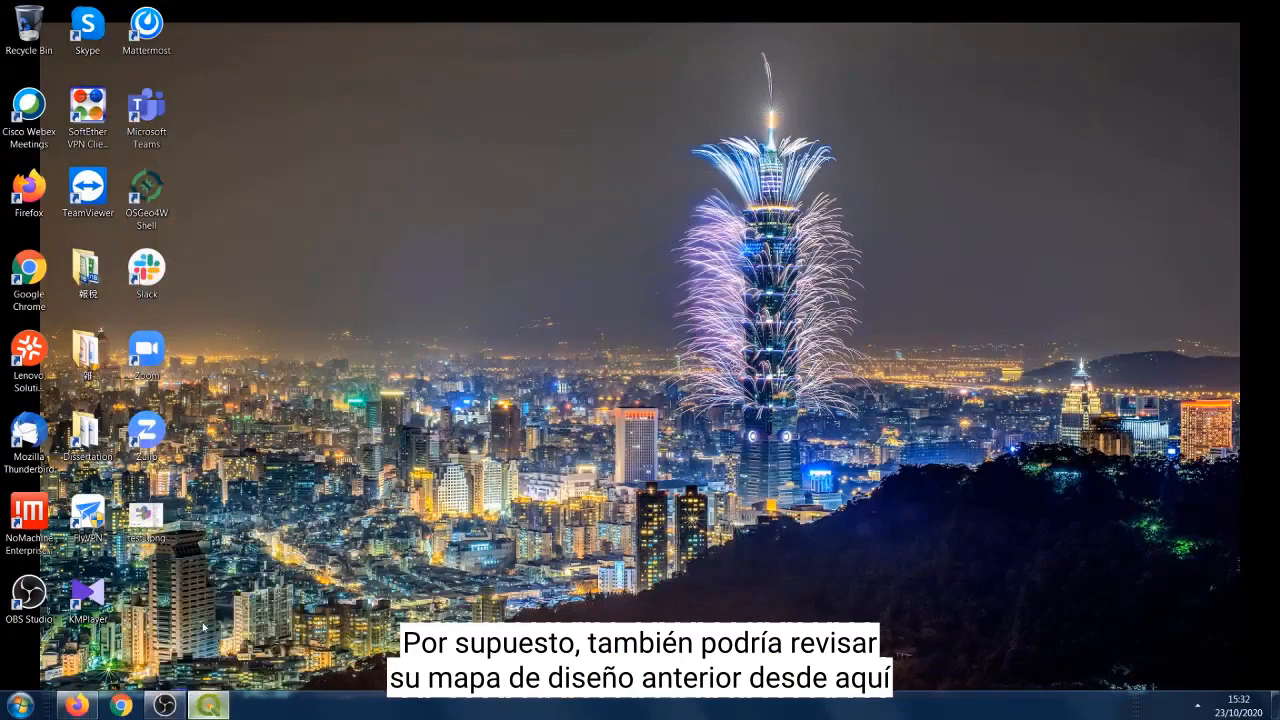
pyautogui.click(17, 25)
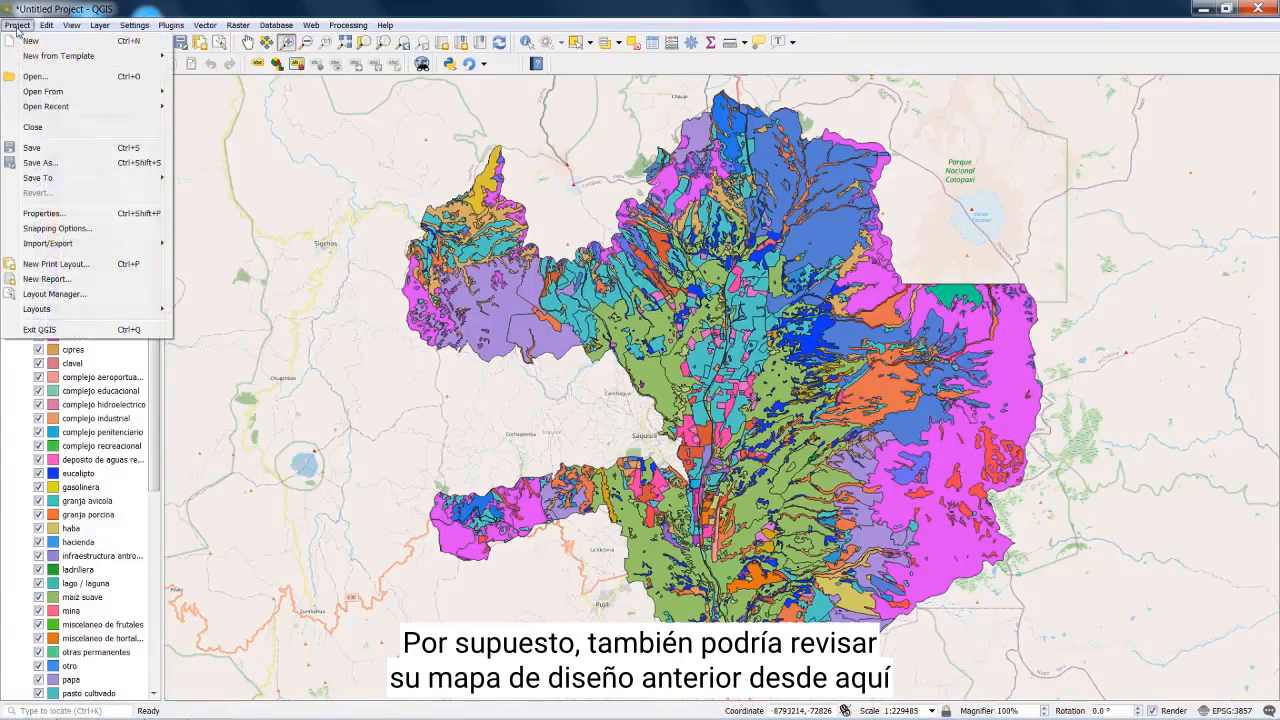
pyautogui.moveTo(46, 309)
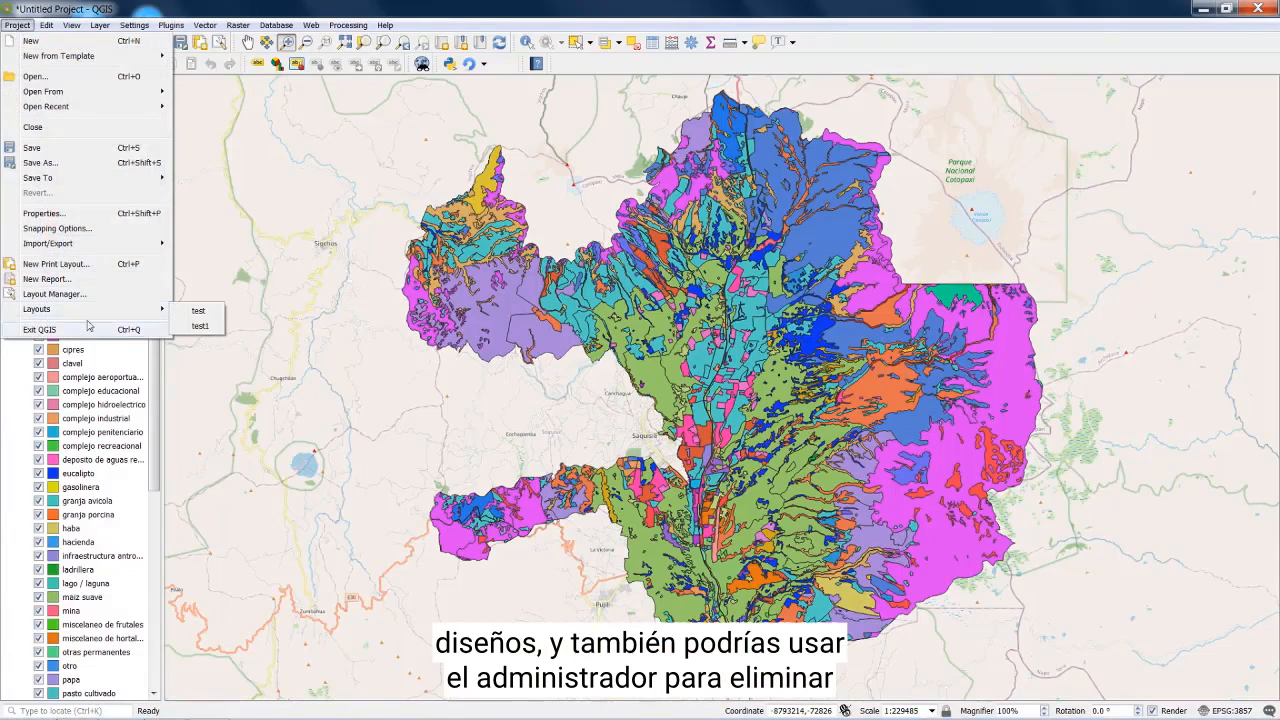
pyautogui.click(133, 293)
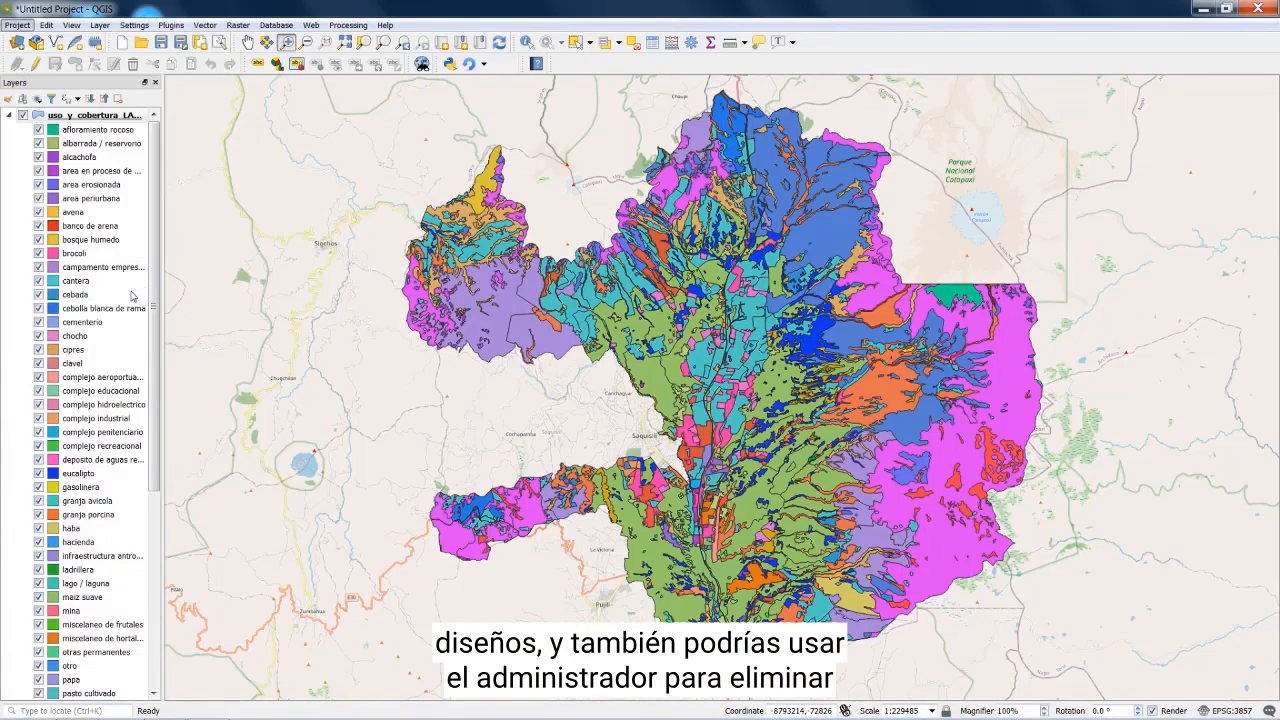
# Remove the layout named test from the project and close the Layout Manager
pyautogui.click(577, 296)
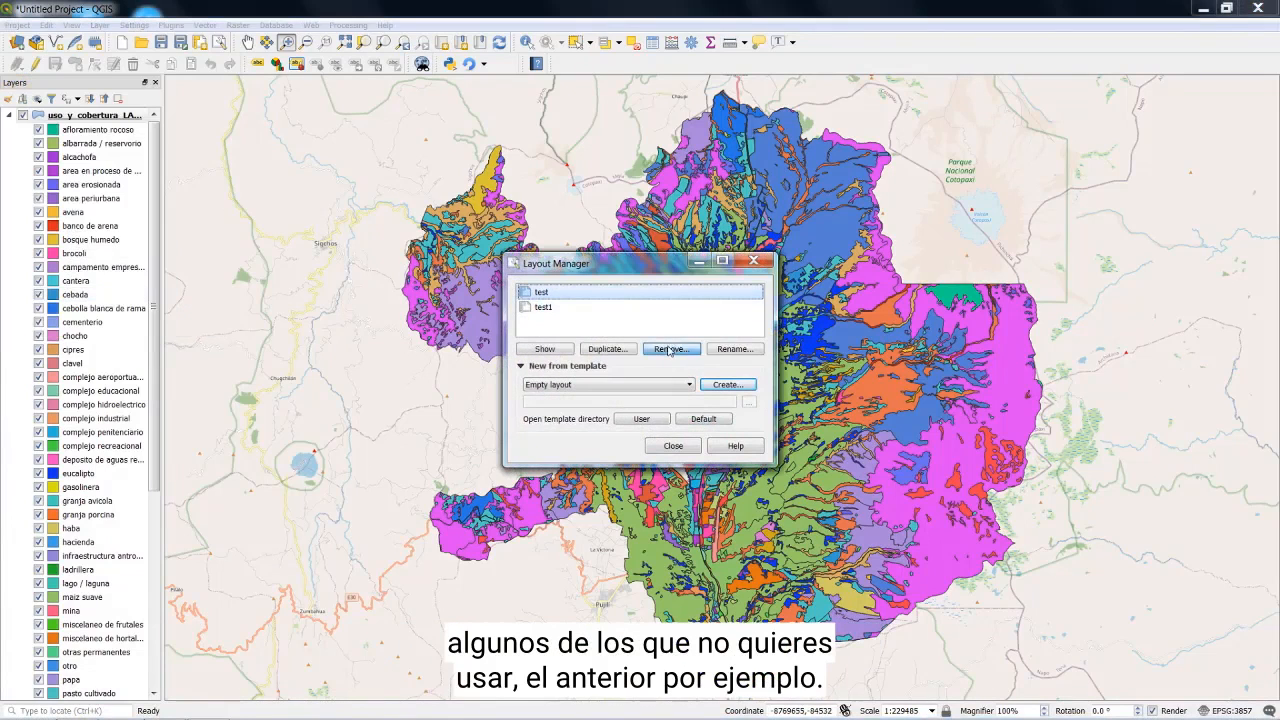
pyautogui.click(669, 349)
pyautogui.click(660, 386)
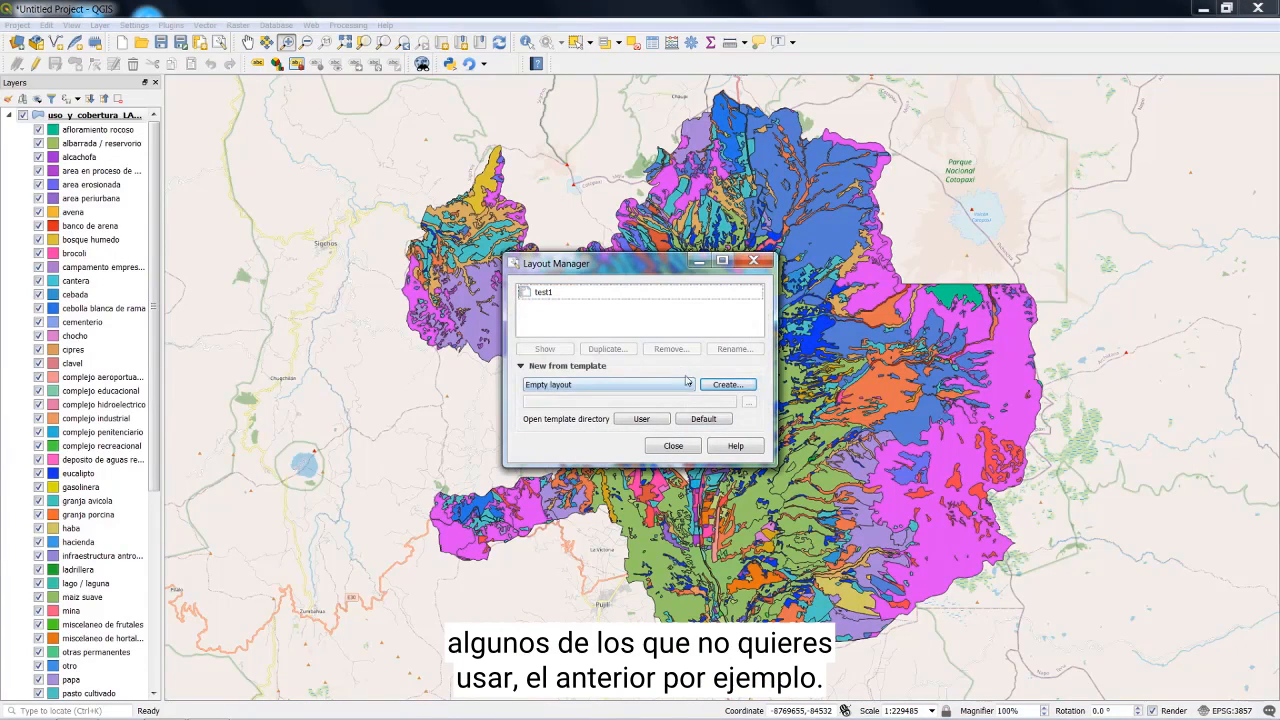
pyautogui.click(673, 446)
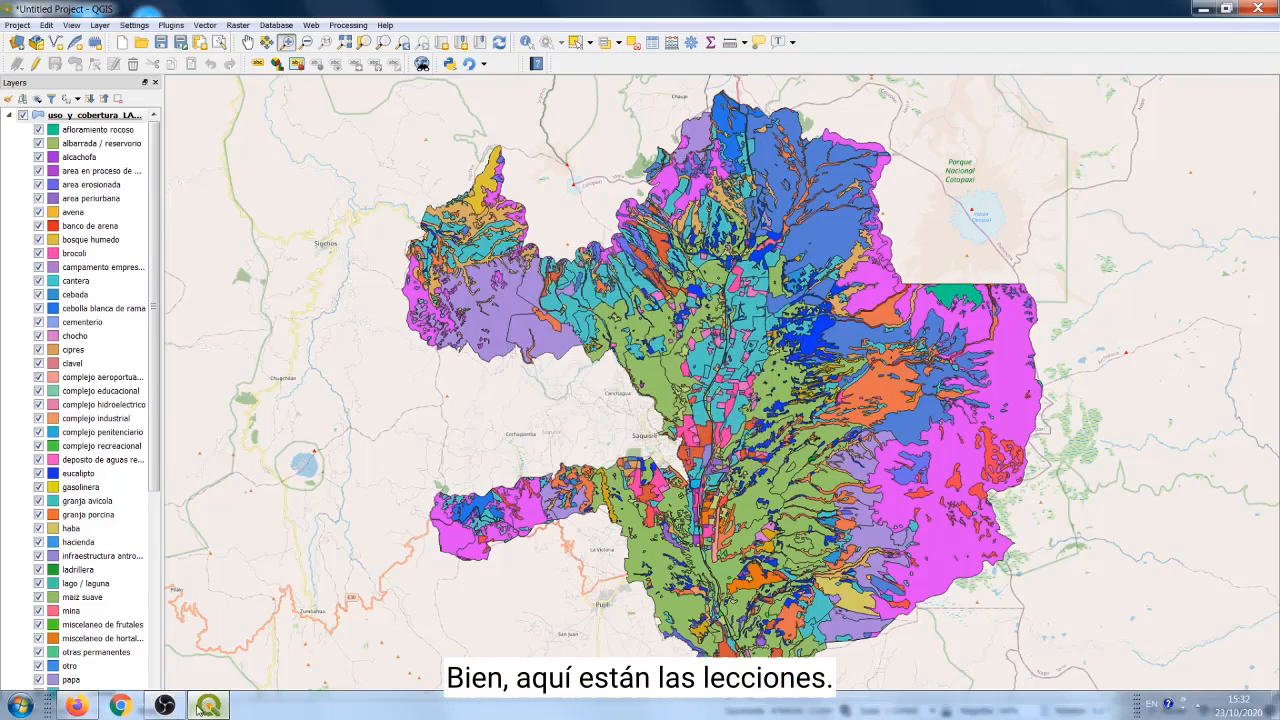
# Switch to Firefox, look through the QGIS training manual lesson 5.1 Using Map Composer, and minimize the Firefox and QGIS windows
pyautogui.click(75, 706)
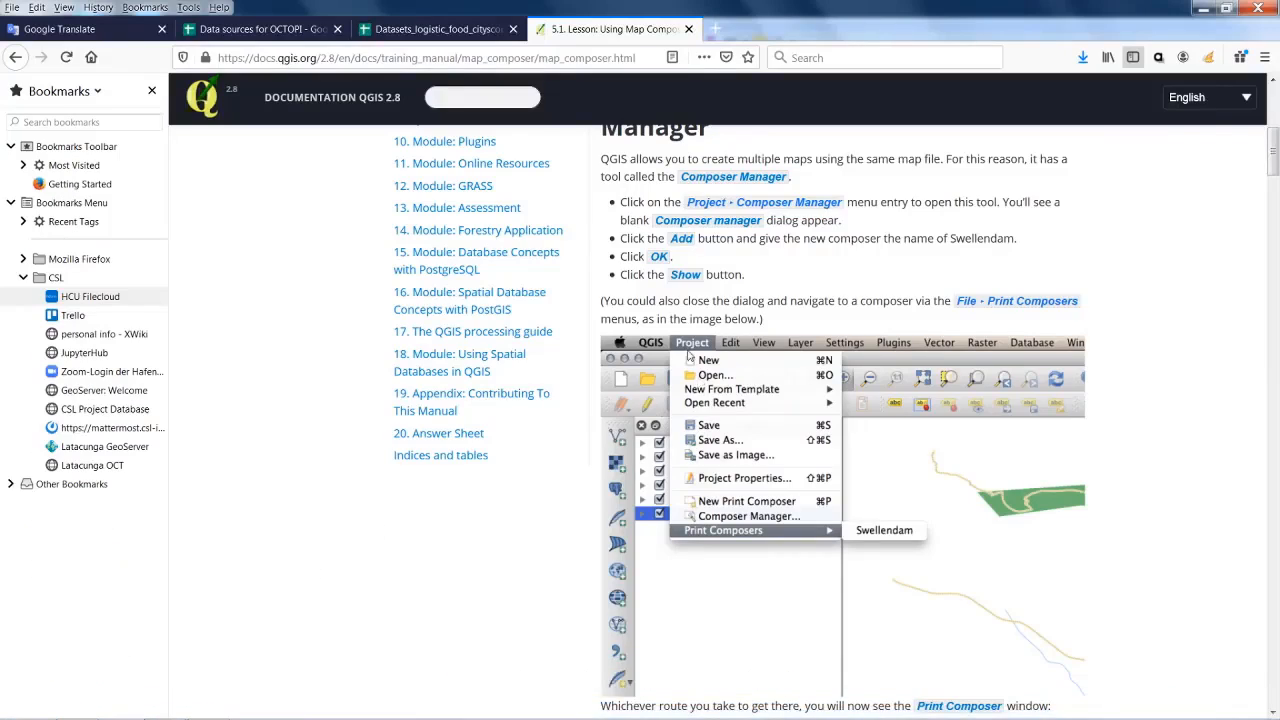
pyautogui.scroll(5, 688, 355)
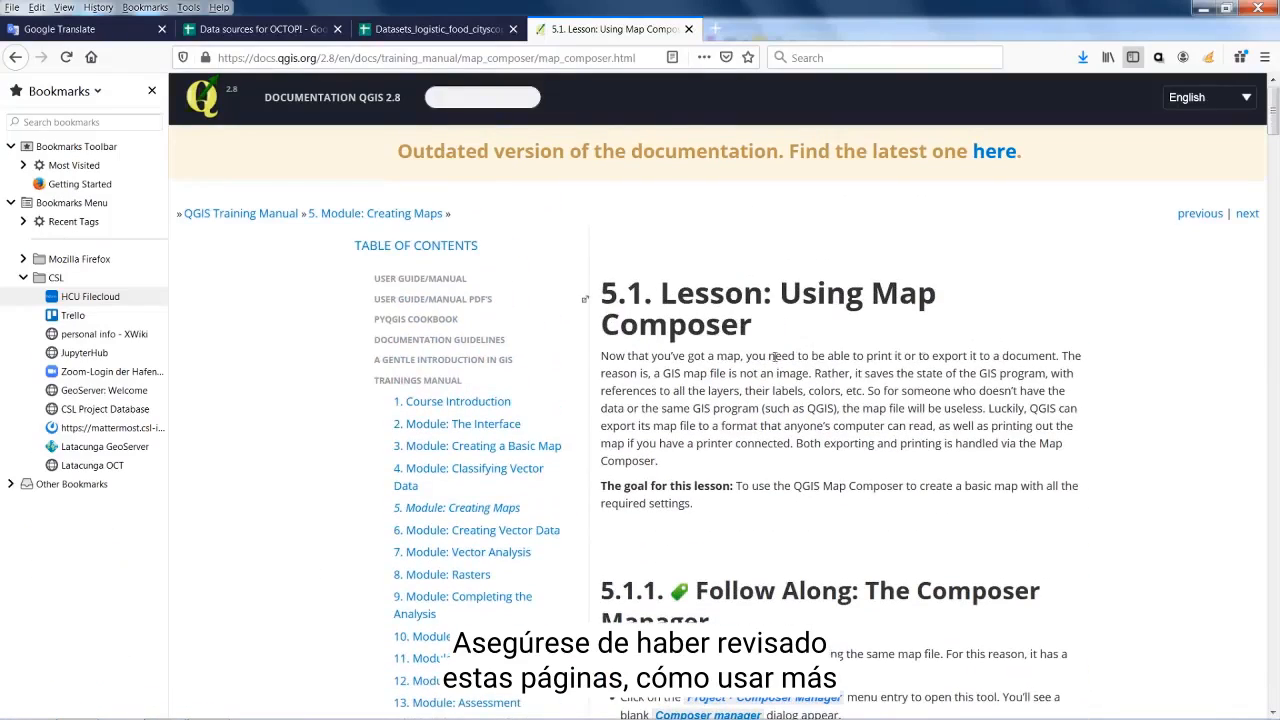
pyautogui.scroll(-2, 861, 355)
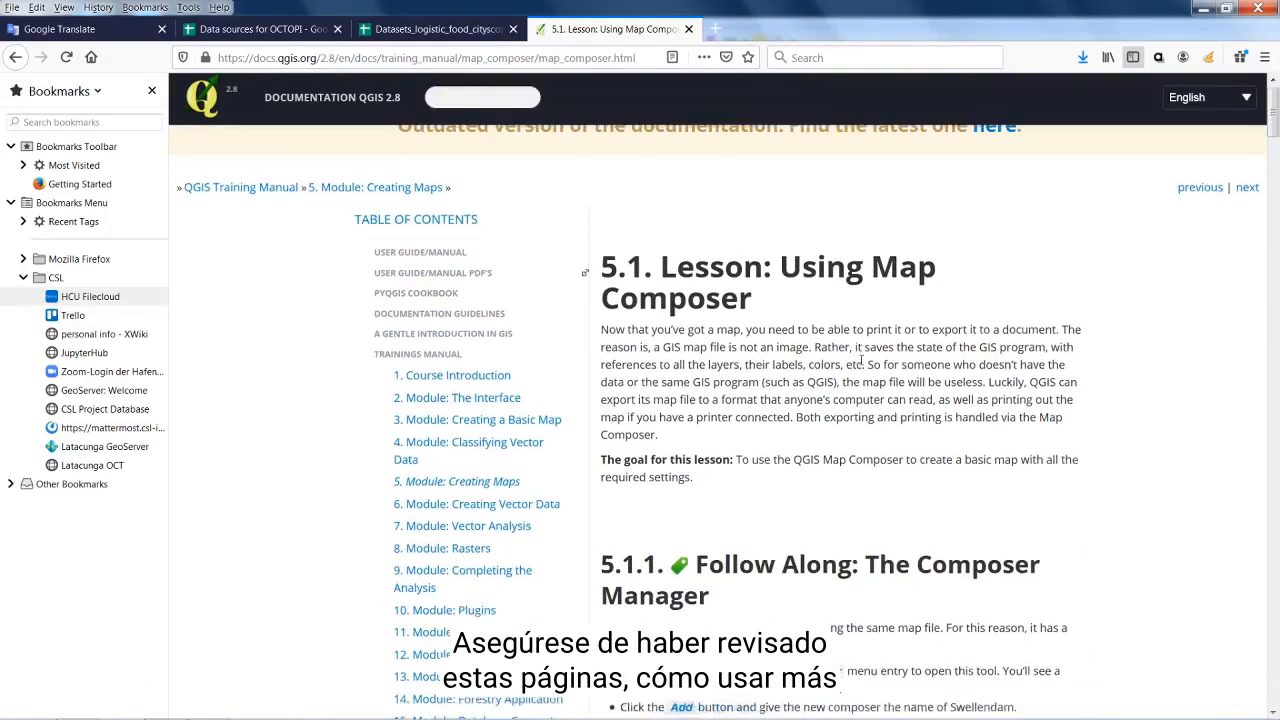
pyautogui.scroll(-15, 812, 397)
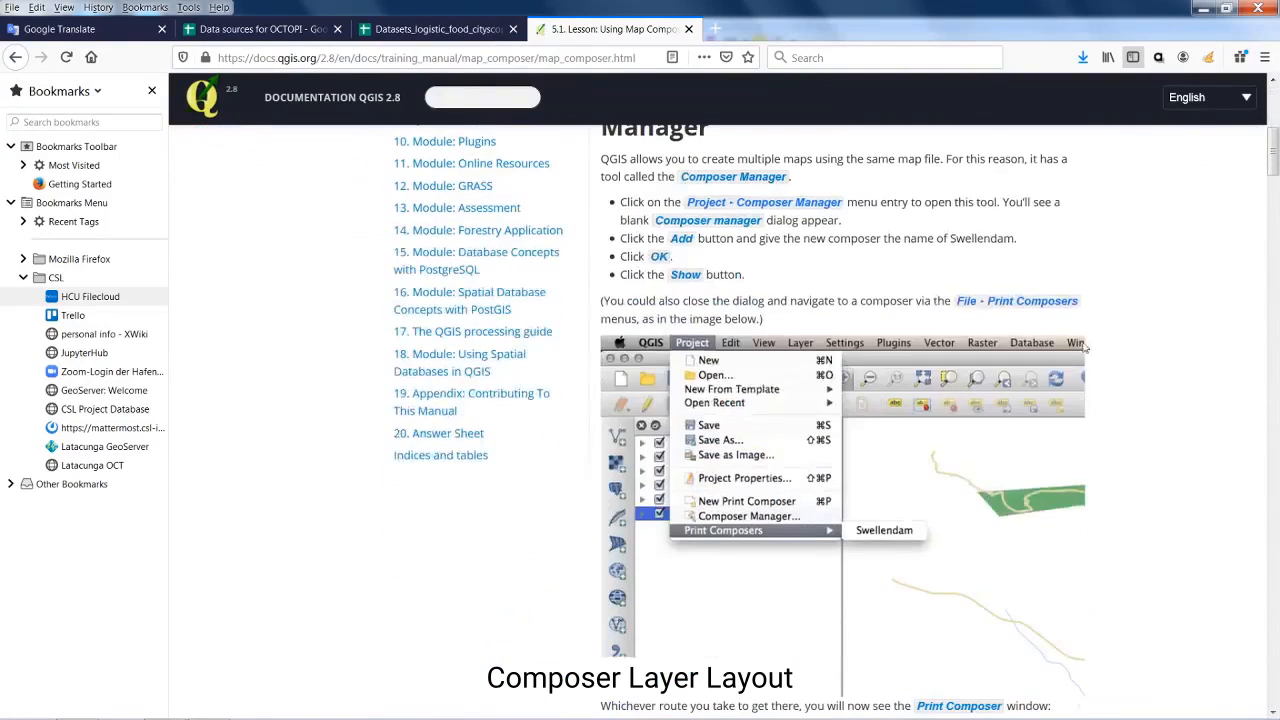
pyautogui.scroll(-15, 1116, 404)
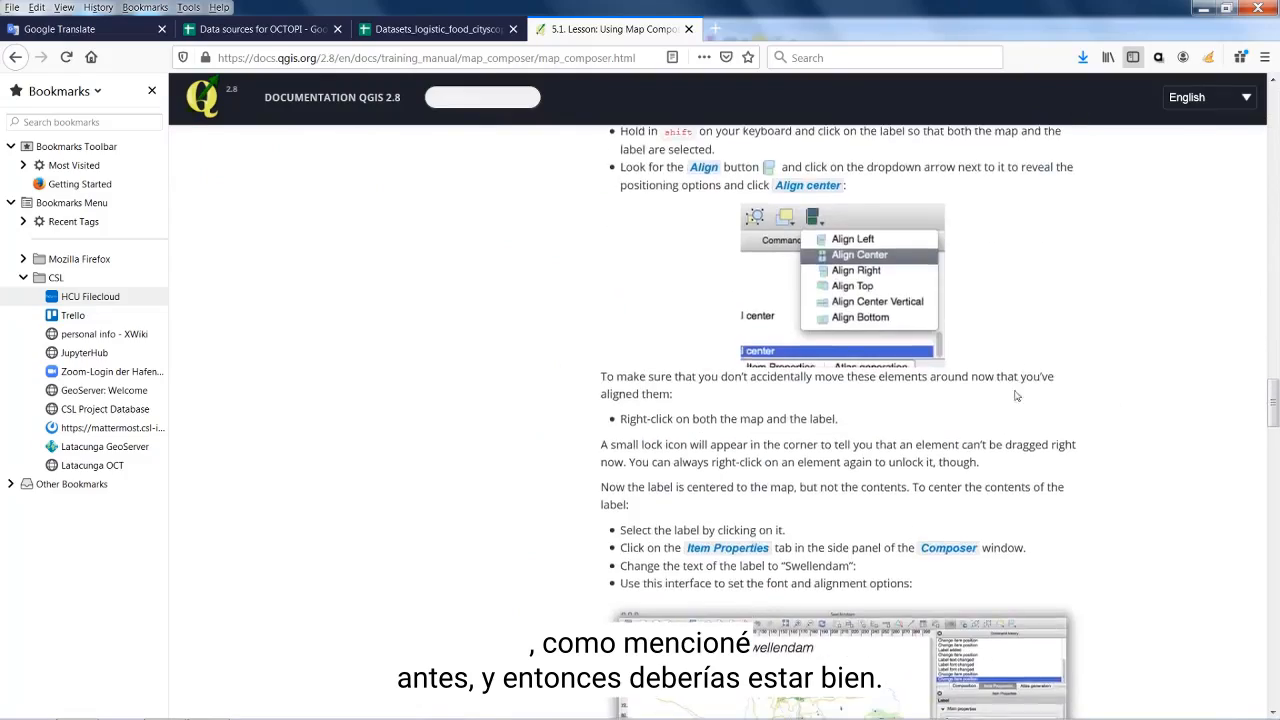
pyautogui.scroll(-10, 1030, 395)
pyautogui.scroll(20, 1033, 392)
pyautogui.scroll(20, 1033, 392)
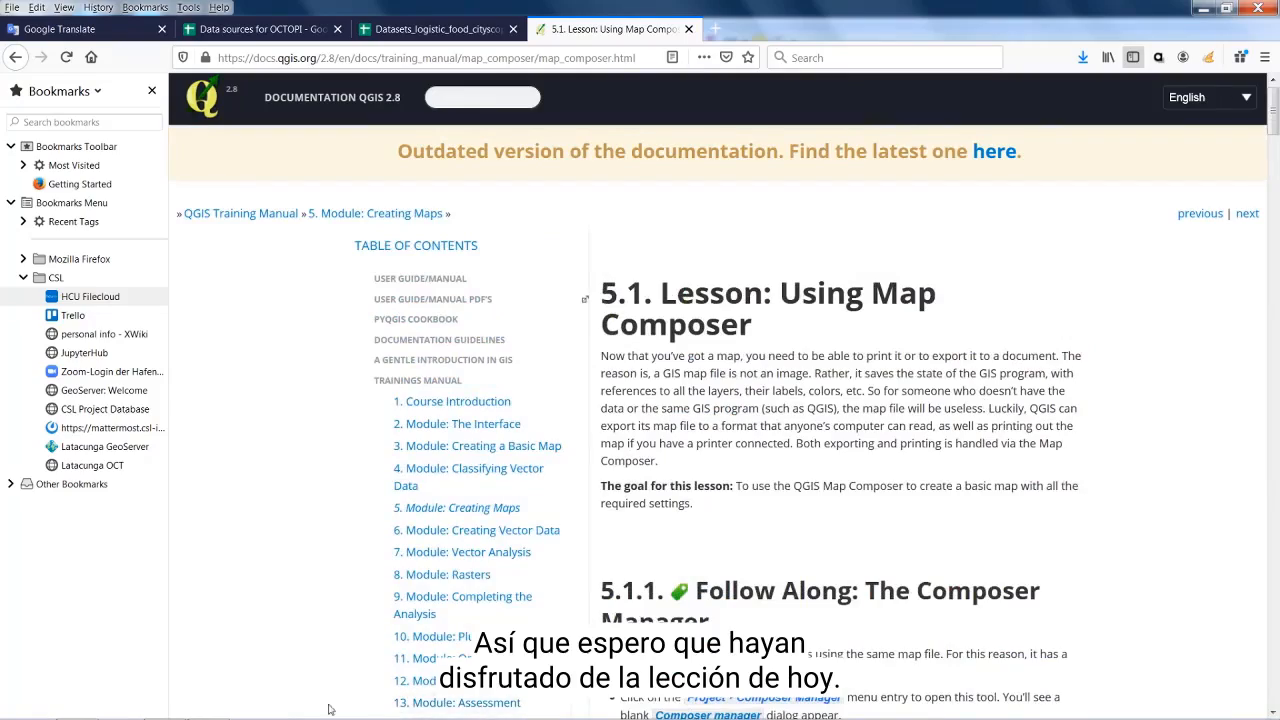
pyautogui.click(1204, 8)
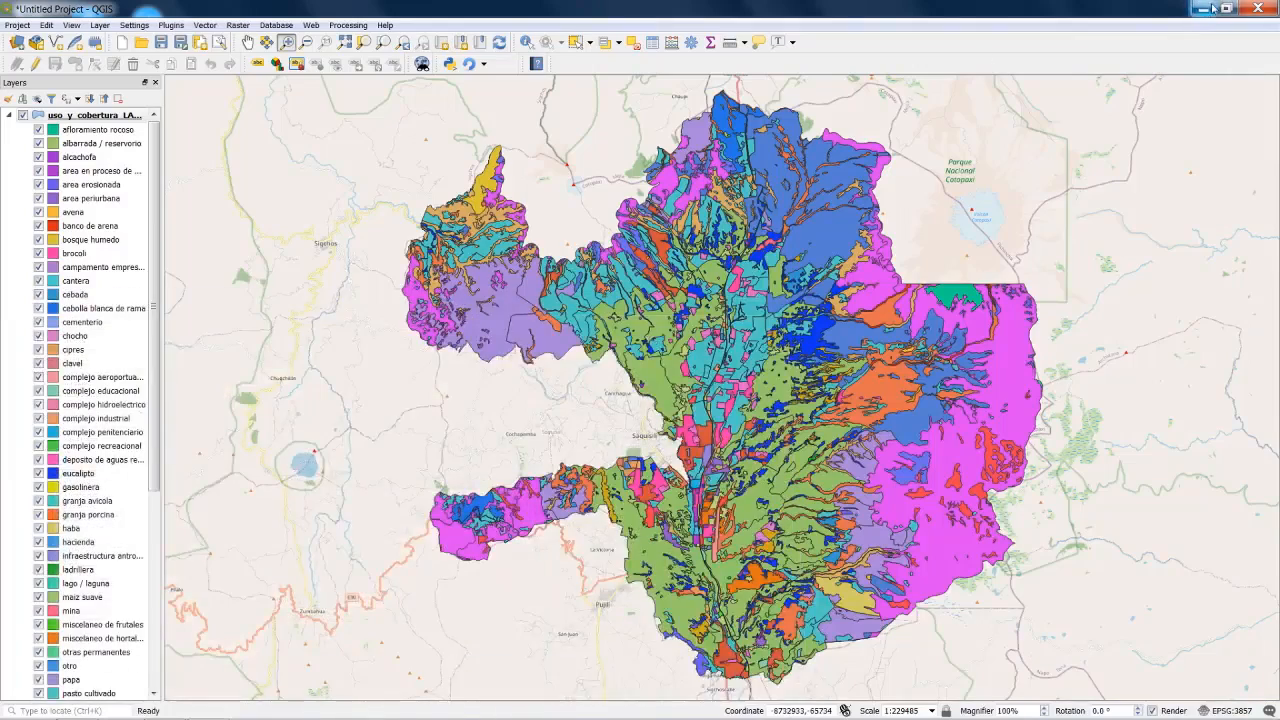
pyautogui.click(1208, 8)
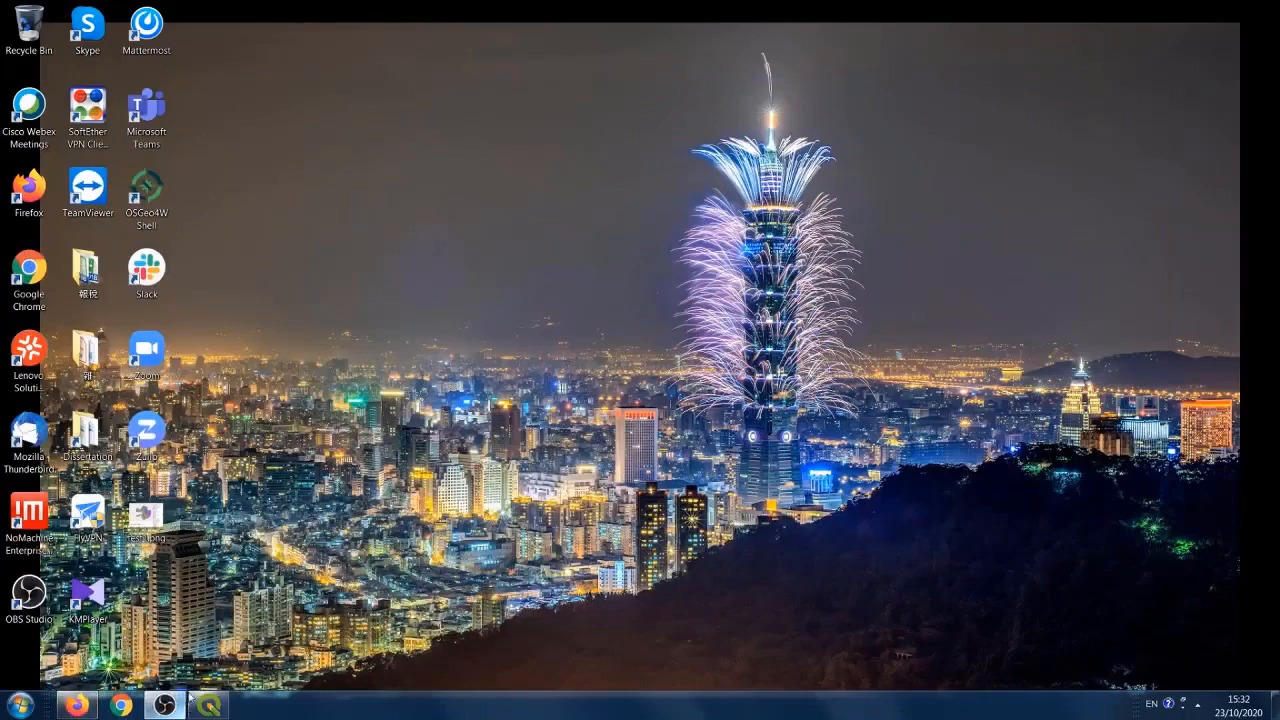